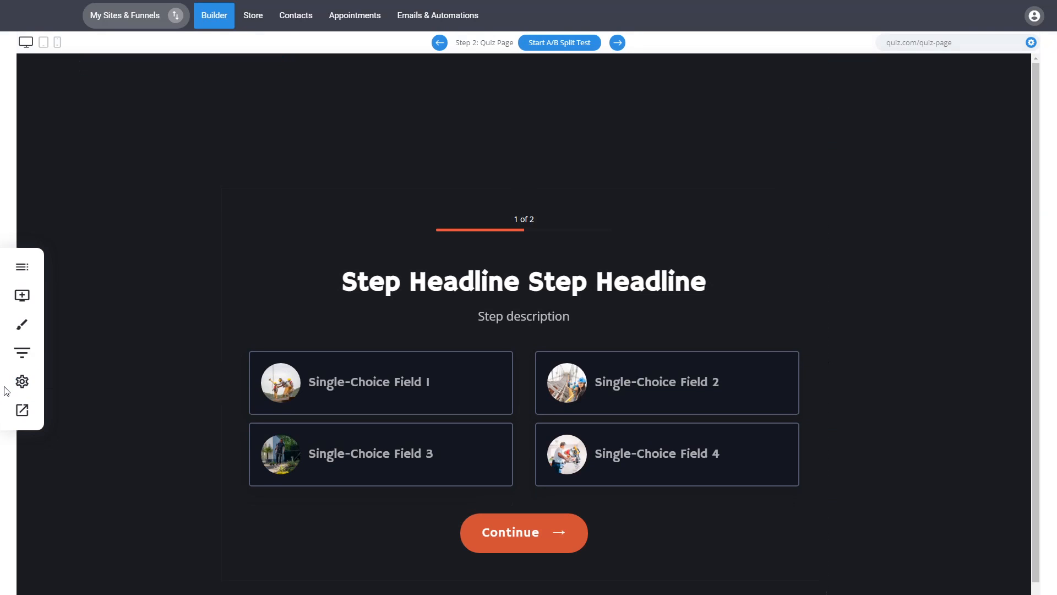
# Preview the funnel from its landing page, start the quiz and continue to the second quiz step.
pyautogui.click(22, 353)
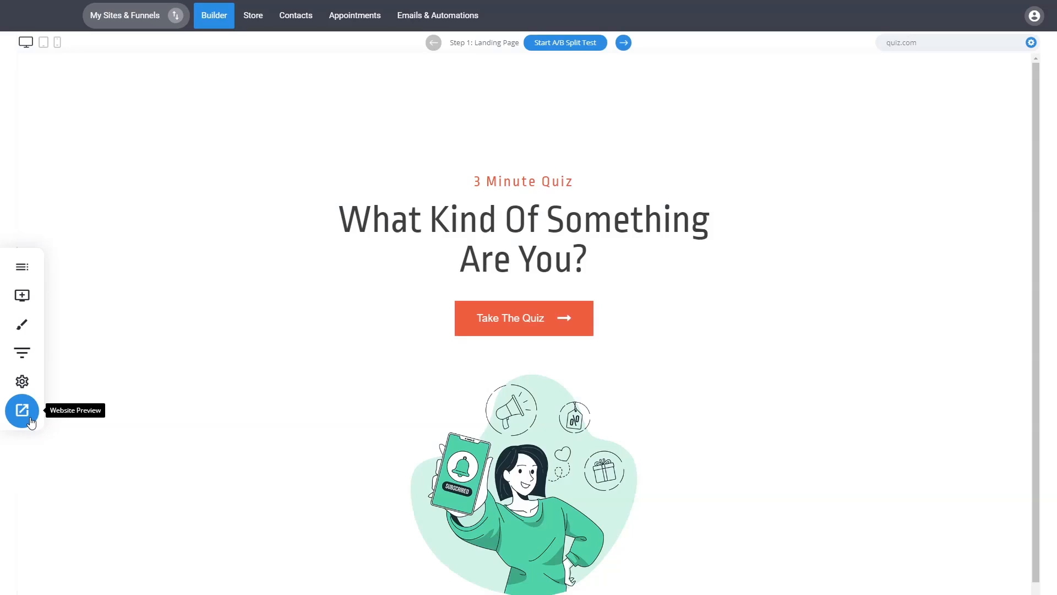
pyautogui.click(22, 411)
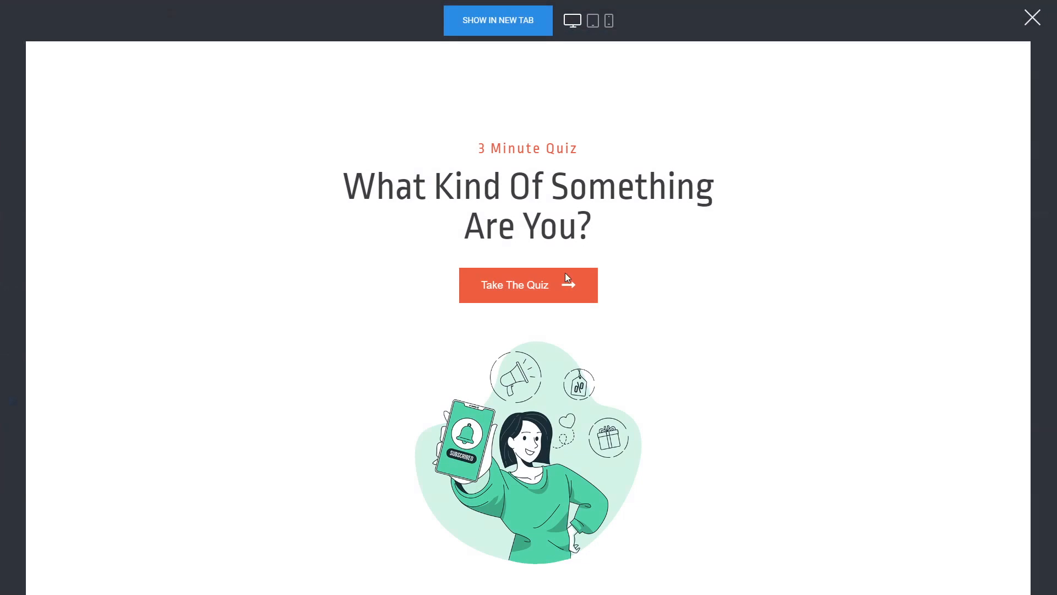
pyautogui.click(557, 292)
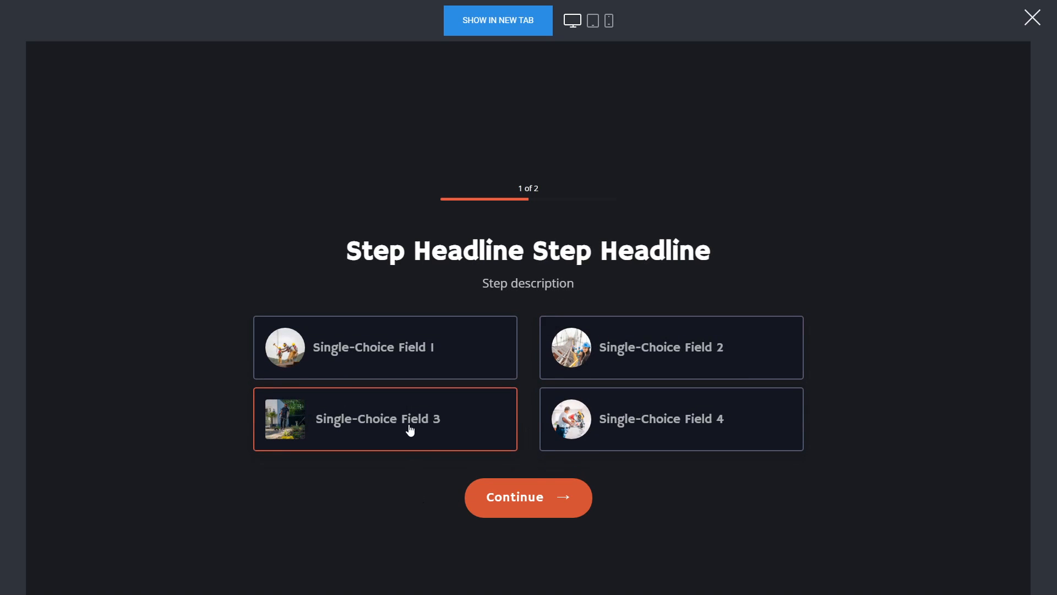
pyautogui.click(537, 498)
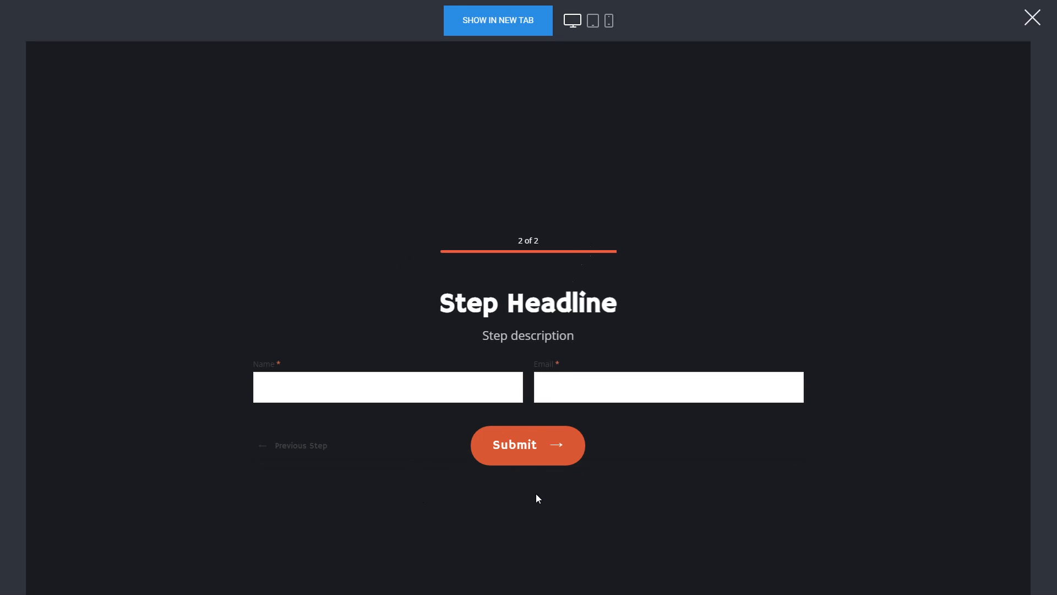
# Fill in the previewed quiz form's name and email with placeholder details and submit it.
pyautogui.click(470, 379)
pyautogui.write('dsadasda')
pyautogui.click(607, 385)
pyautogui.write('user@domain.com')
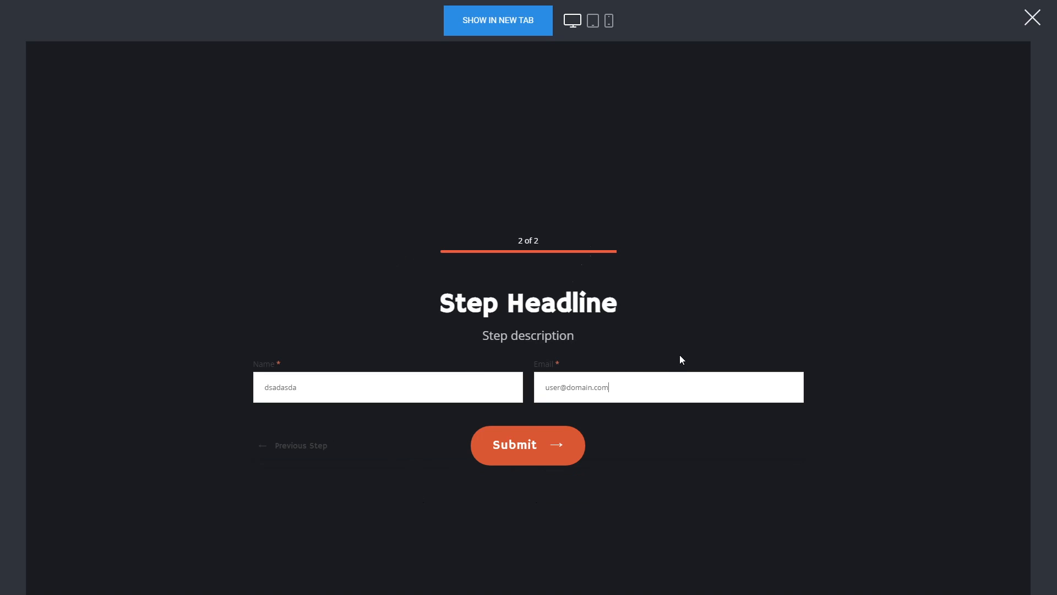
pyautogui.click(559, 455)
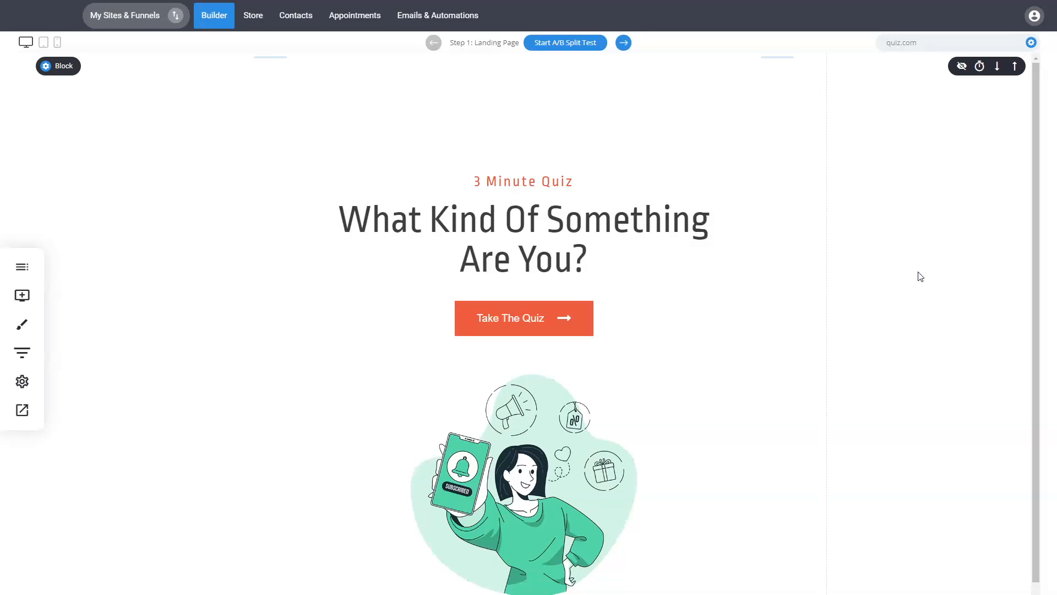
# Examine the Quiz Funnel's step list, including the Landing Page and Quiz Page entries.
pyautogui.click(22, 353)
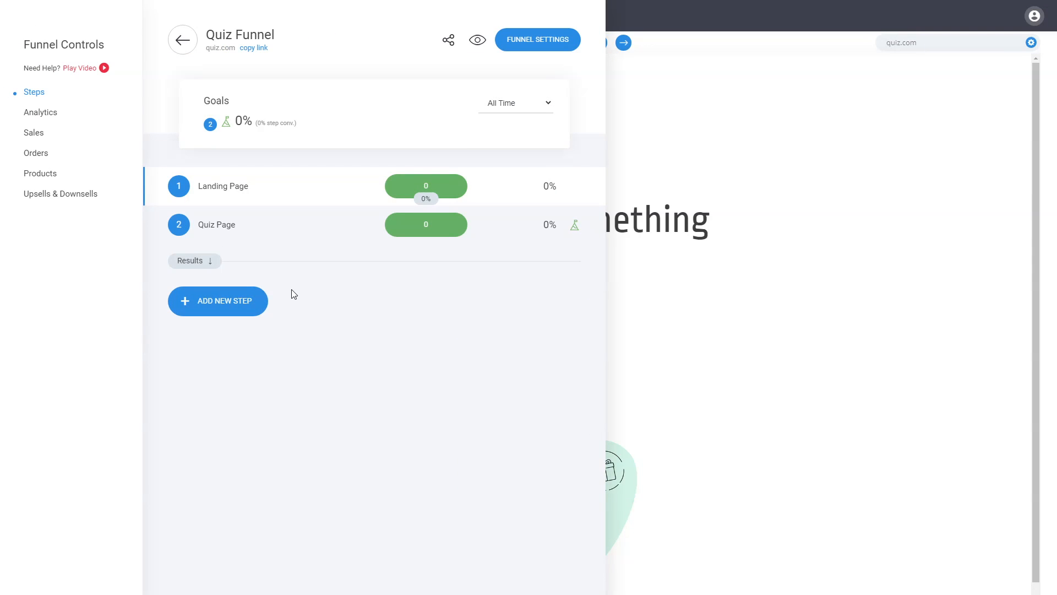
pyautogui.moveTo(235, 233)
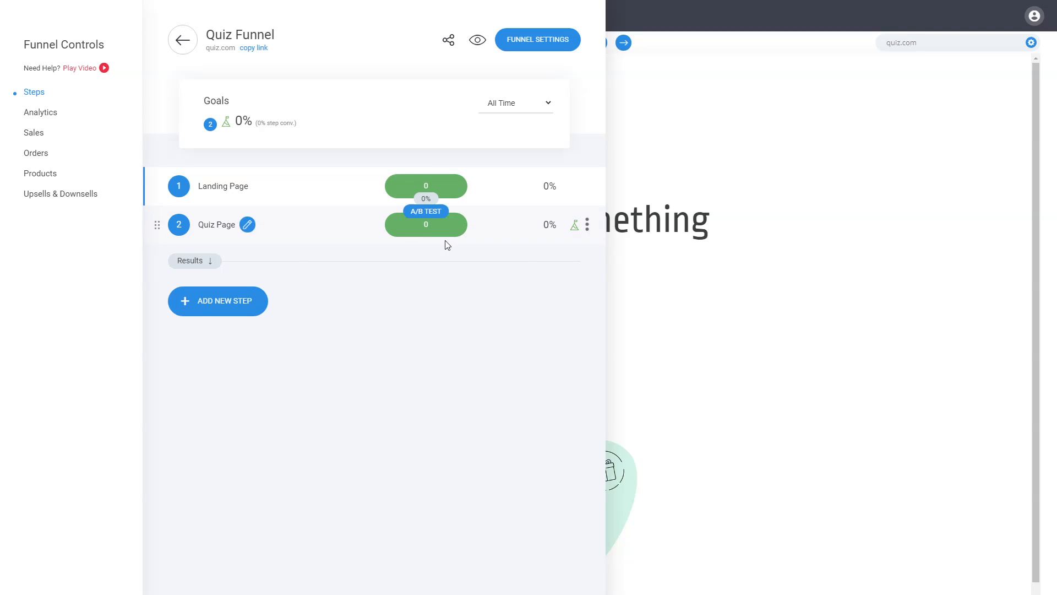
pyautogui.click(669, 257)
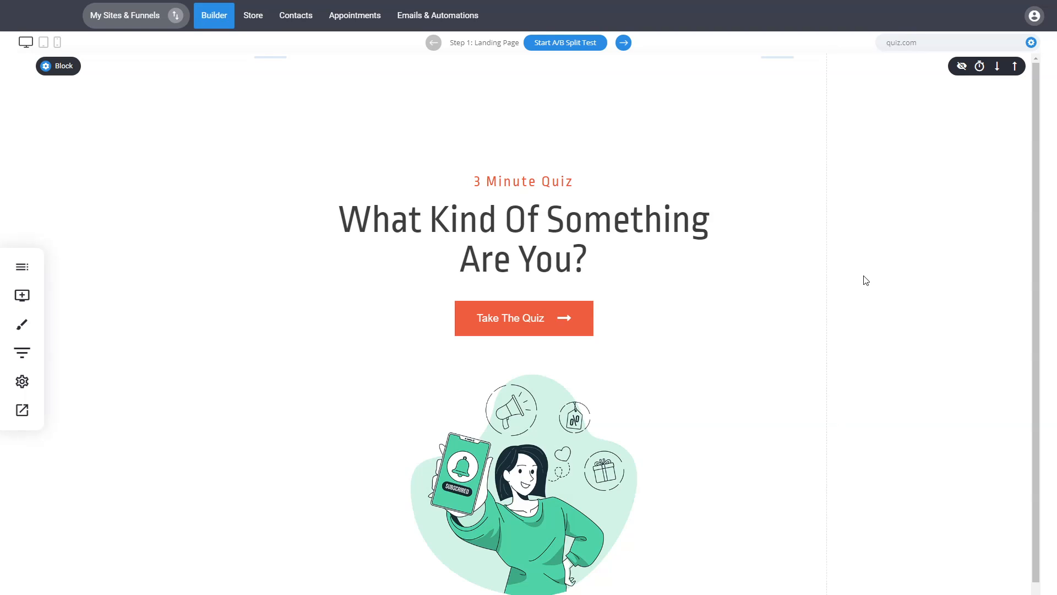
pyautogui.click(22, 352)
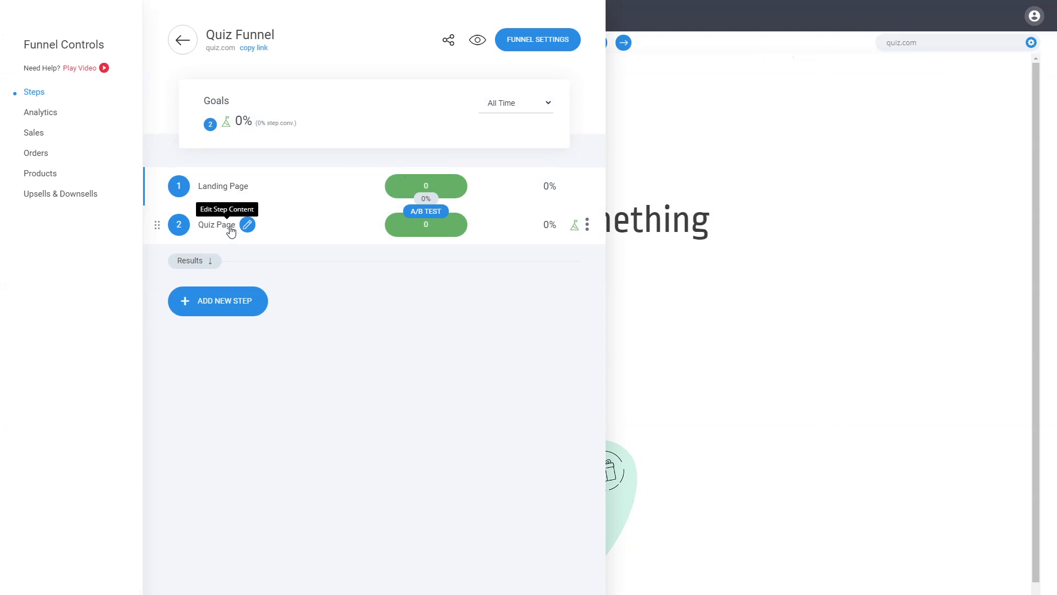
pyautogui.click(726, 258)
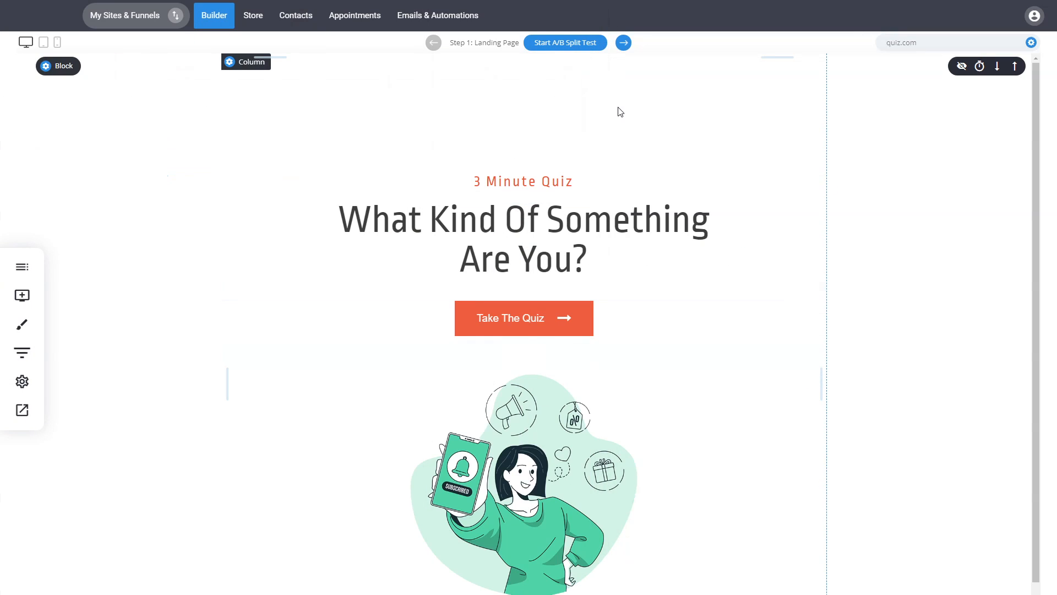
# Go to the Quiz Page and open the fields of the quiz form's Step 1 for editing.
pyautogui.click(628, 44)
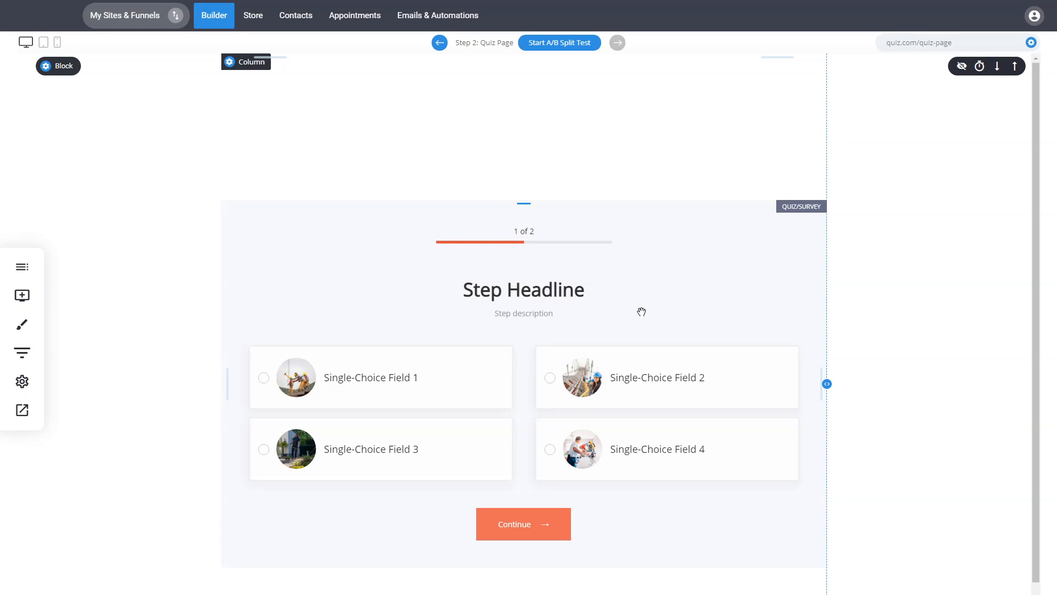
pyautogui.click(604, 296)
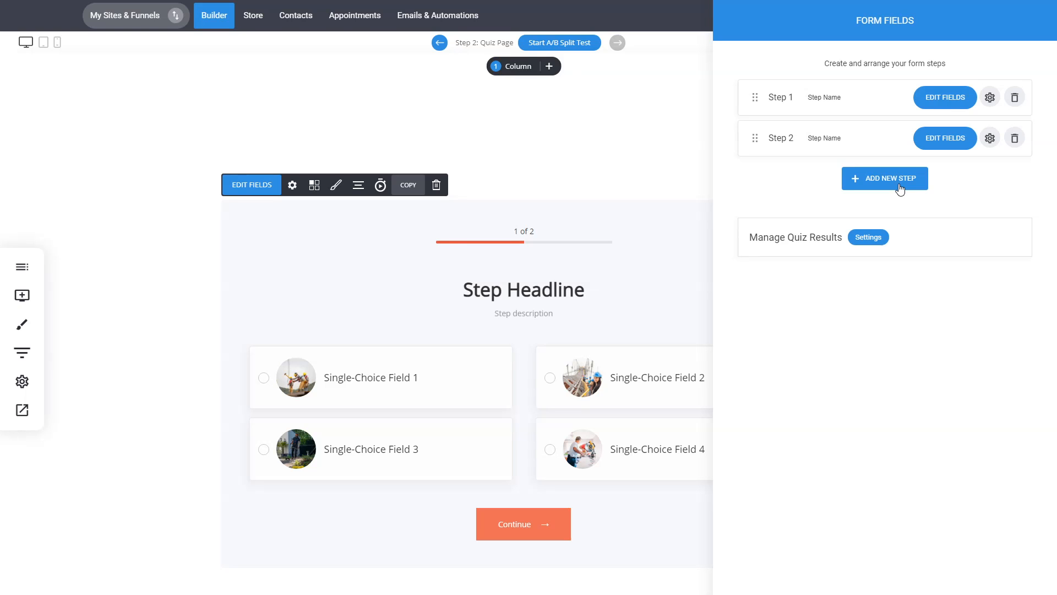
pyautogui.click(941, 103)
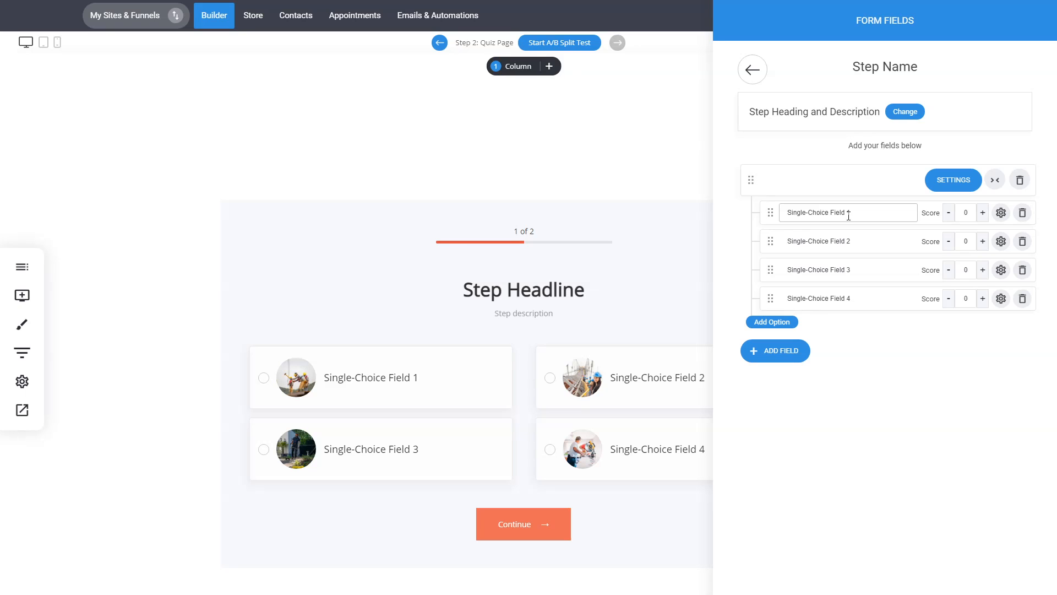
# Hide the single-choice field's radio/checkbox icons, and set its box layout to stacked with images fitted in a square.
pyautogui.click(942, 182)
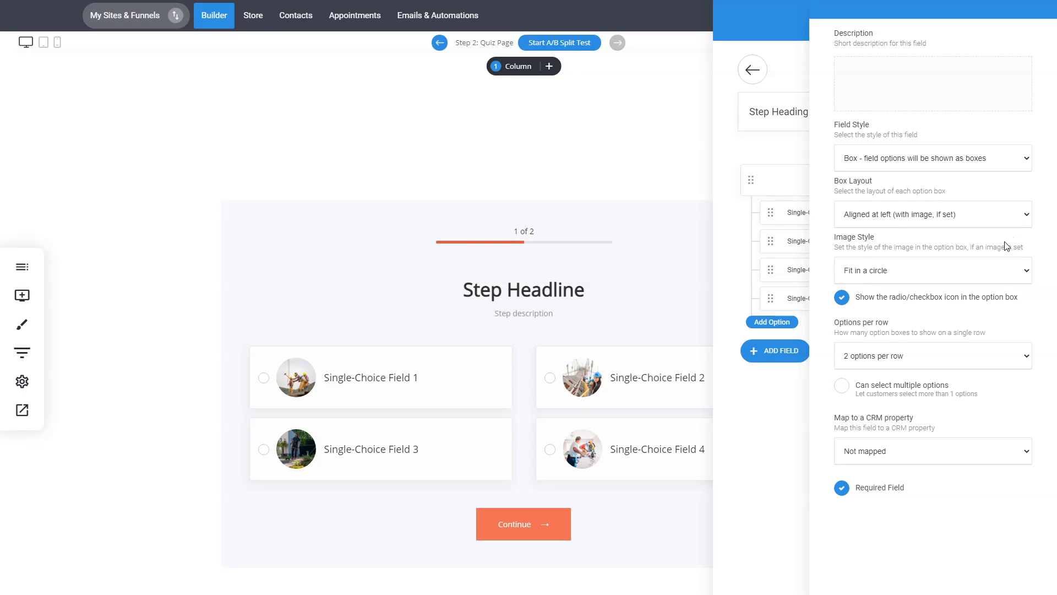
pyautogui.click(945, 302)
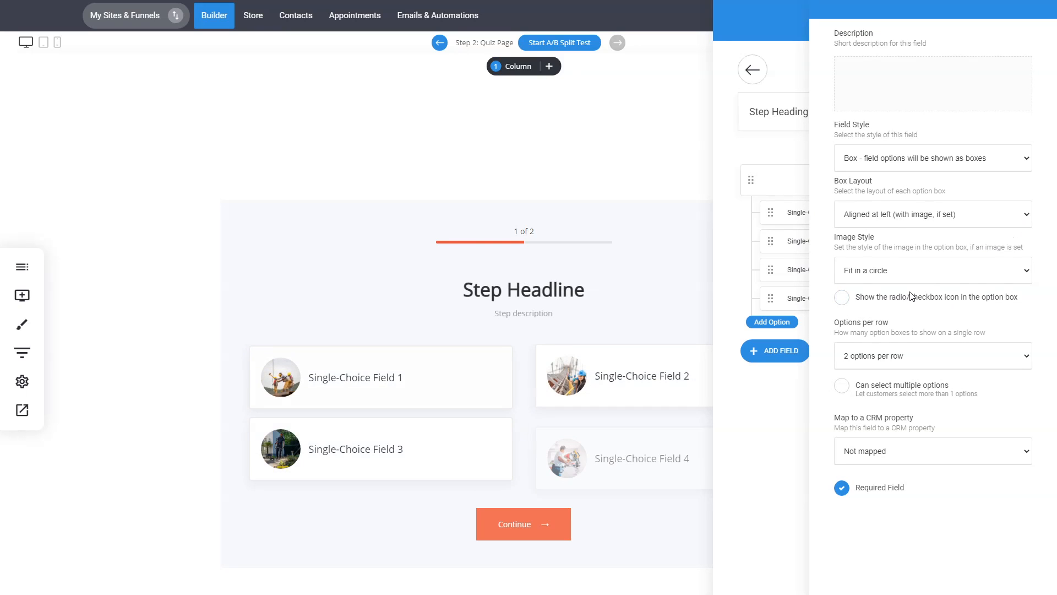
pyautogui.click(931, 214)
pyautogui.click(885, 244)
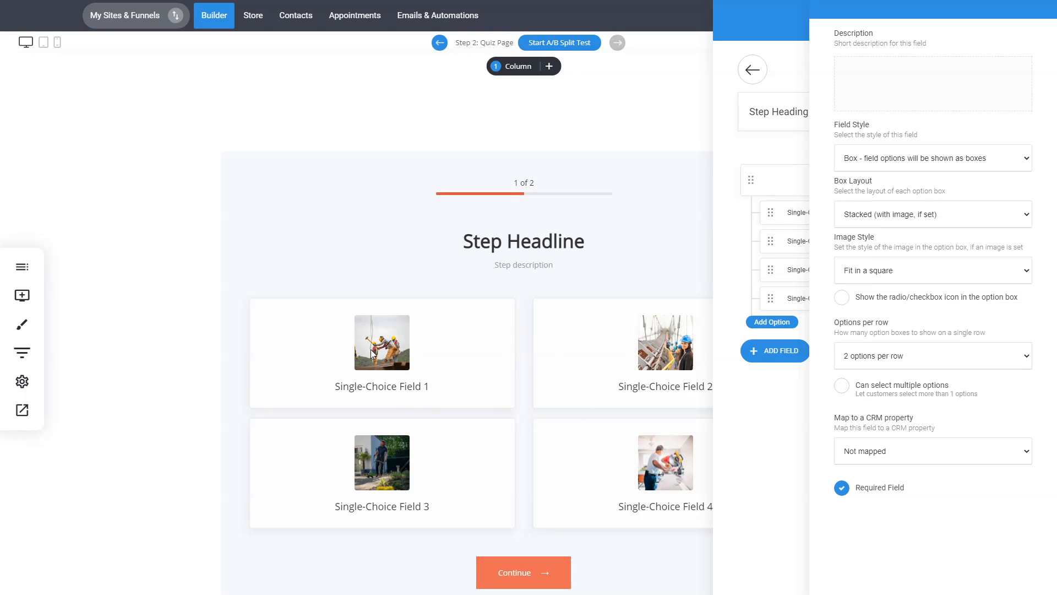
pyautogui.click(760, 433)
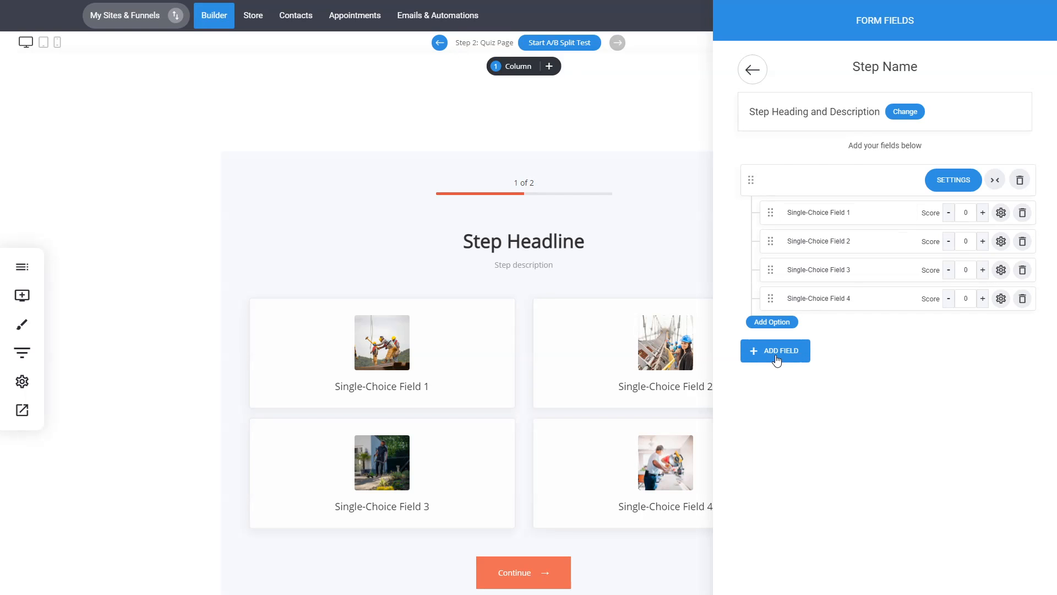
# Add a Rating / Score field to the quiz step and move it above the single-choice field.
pyautogui.click(777, 359)
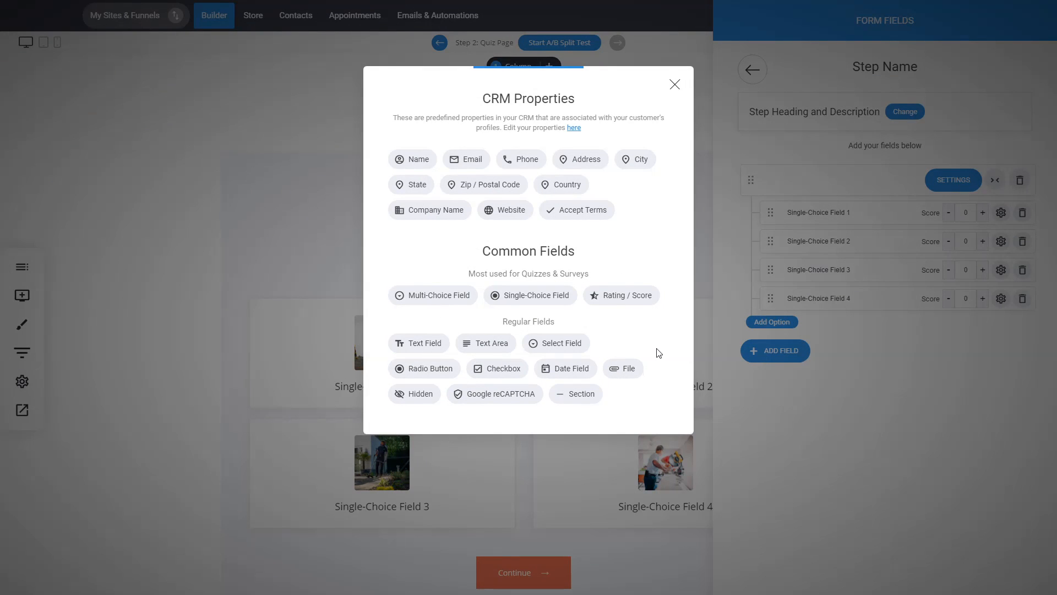
pyautogui.click(625, 296)
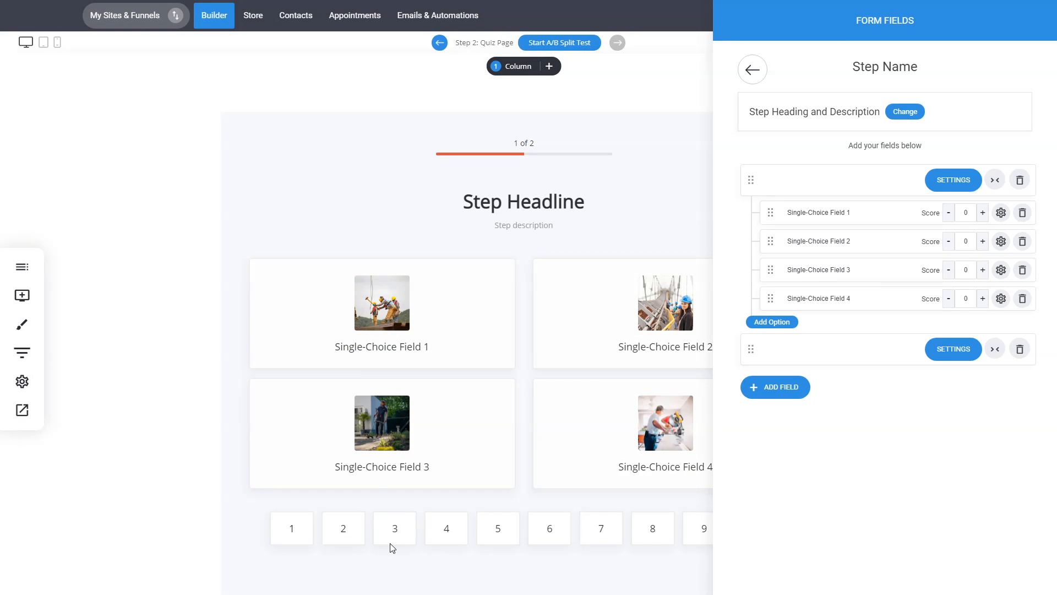
pyautogui.click(956, 349)
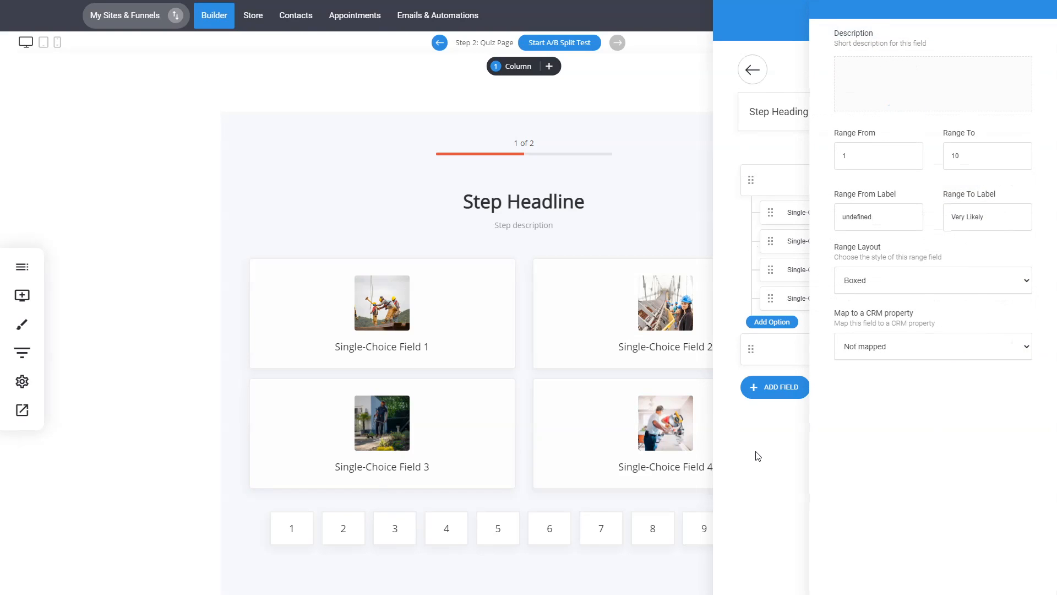
pyautogui.moveTo(750, 349); pyautogui.dragTo(755, 184)
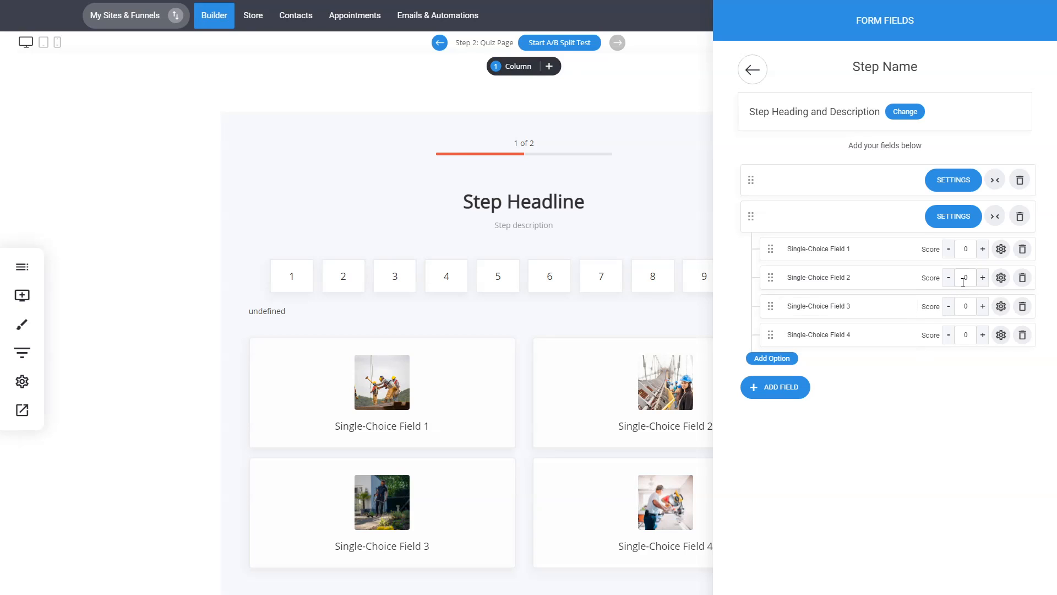
# Set the score of the Single-Choice Field 2 option to 3.
pyautogui.click(983, 279)
pyautogui.click(983, 279)
pyautogui.click(983, 278)
# Enable tagging and skipping to the end for visitors who select the Single-Choice Field 2 option.
pyautogui.click(1002, 278)
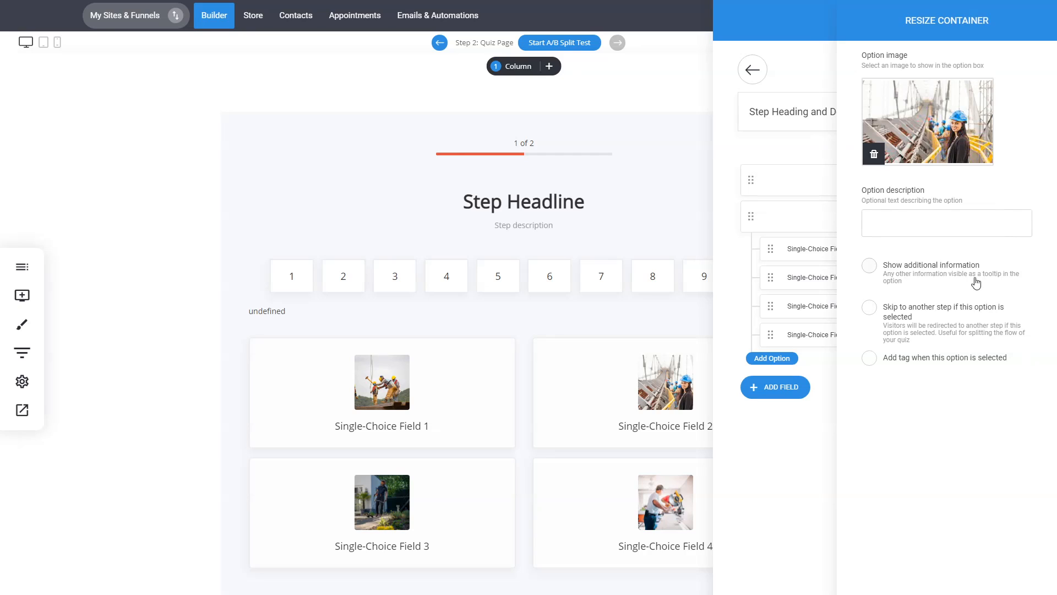
pyautogui.click(933, 366)
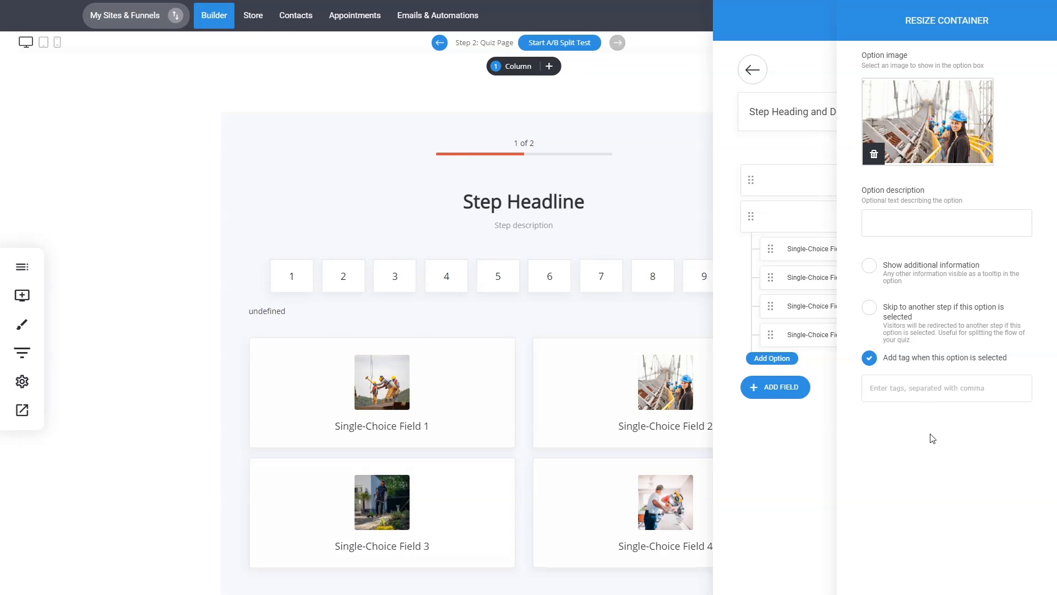
pyautogui.click(913, 323)
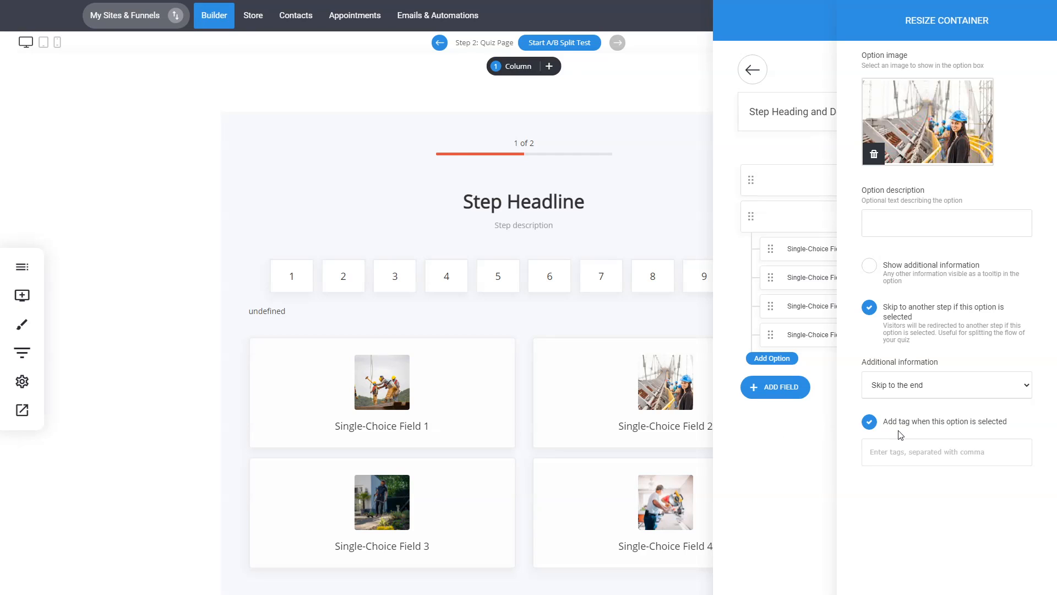
pyautogui.click(777, 494)
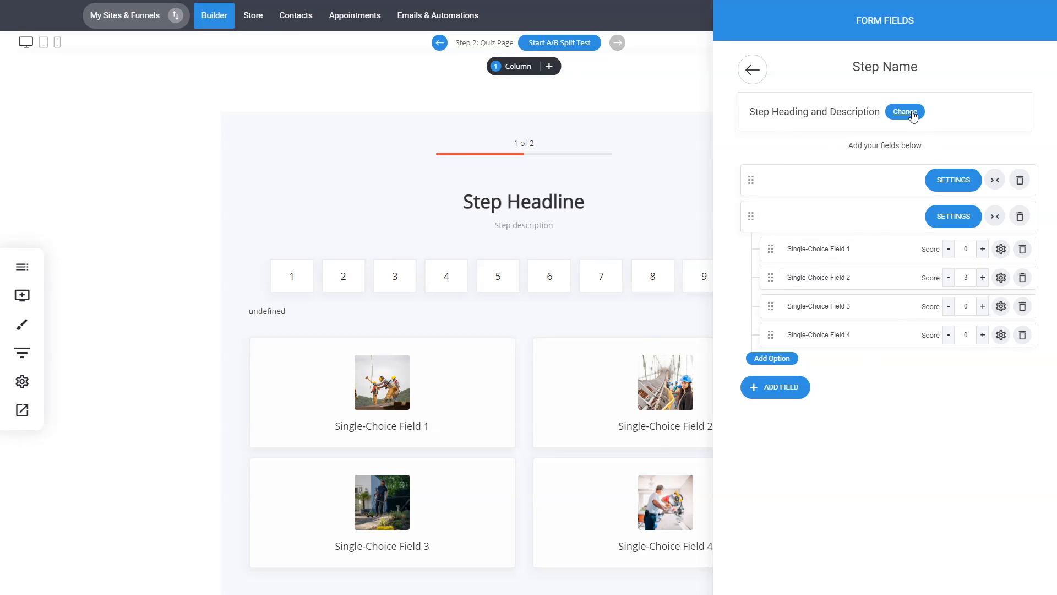
# Change the first quiz step's heading to "Step Headline Step Headline".
pyautogui.click(912, 114)
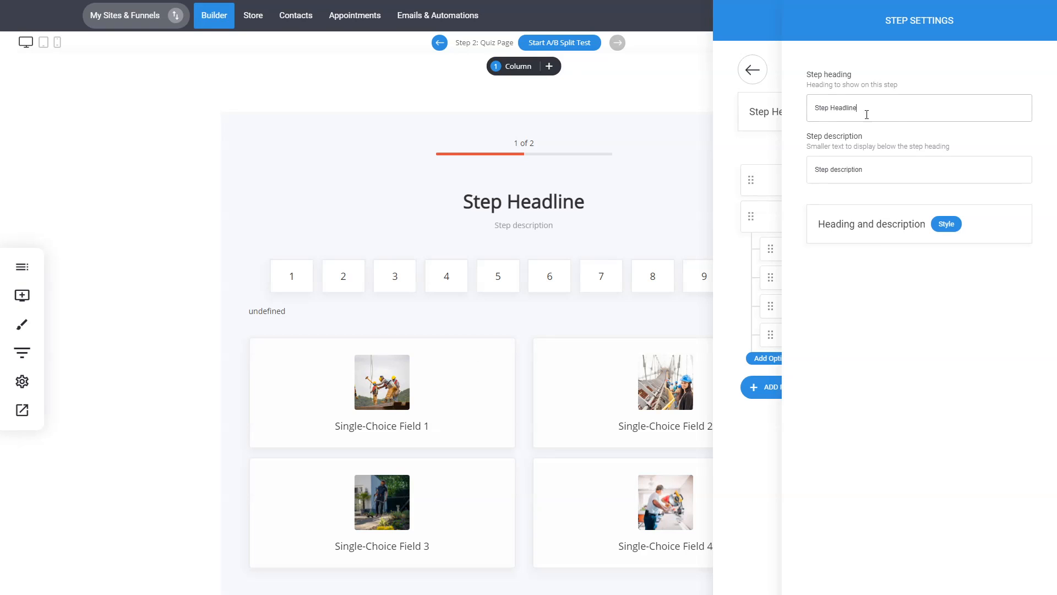
pyautogui.hotkey('ctrl', 'a')
pyautogui.hotkey('ctrl', 'c')
pyautogui.press('End')
pyautogui.hotkey('ctrl', 'v')
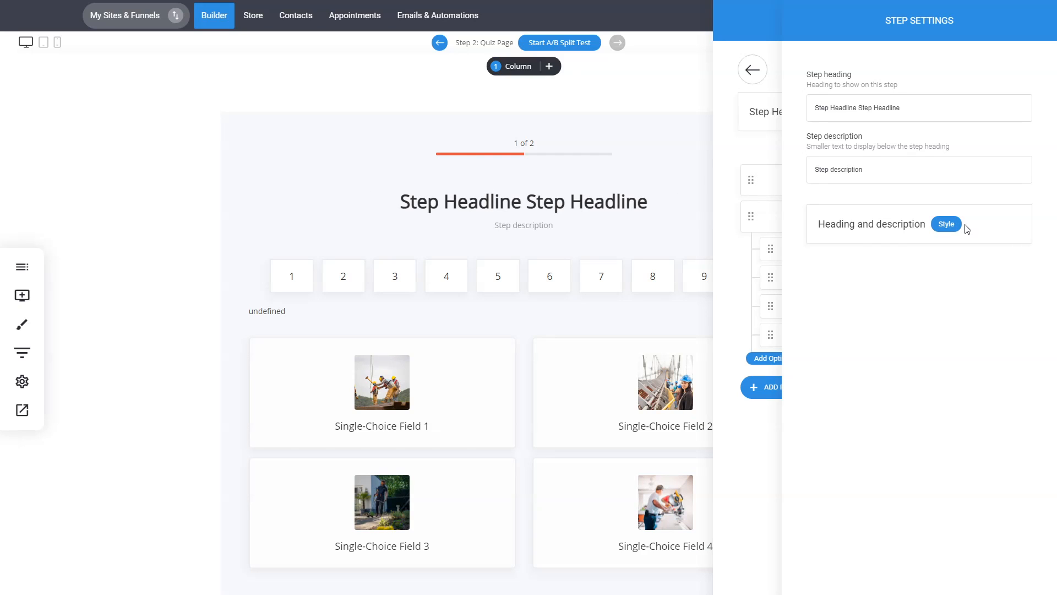
# Style the step heading with a 49px size and the Times New Roman font.
pyautogui.click(951, 226)
pyautogui.moveTo(929, 243); pyautogui.dragTo(946, 240)
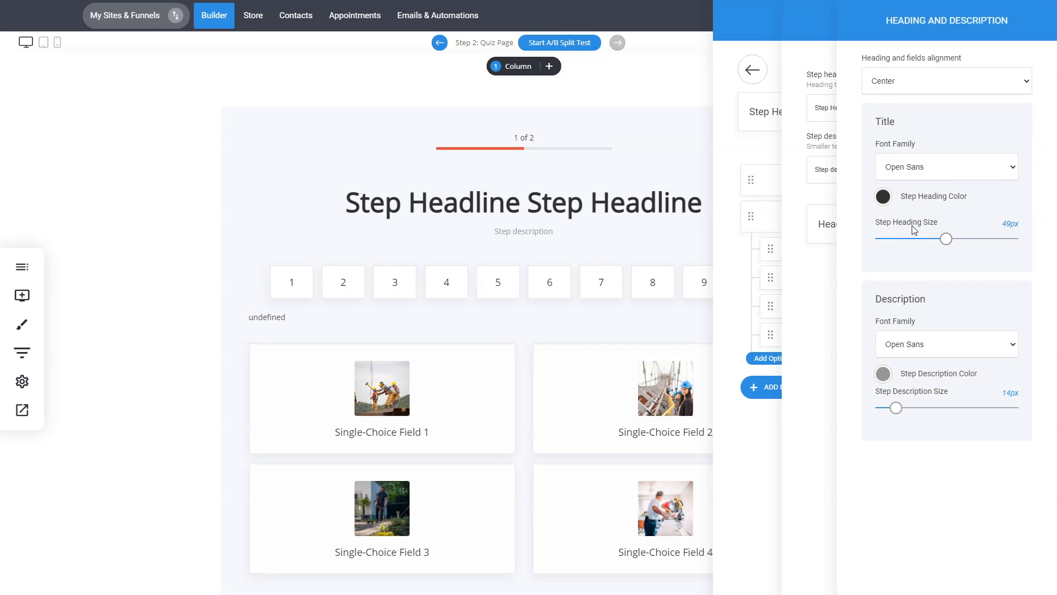
pyautogui.click(916, 293)
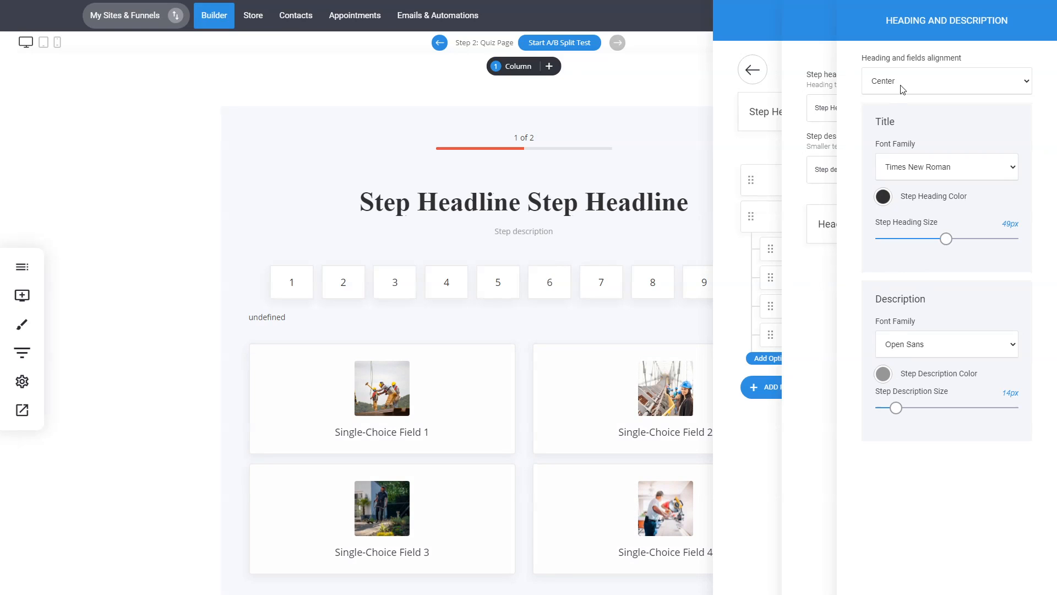
pyautogui.click(812, 296)
pyautogui.click(759, 300)
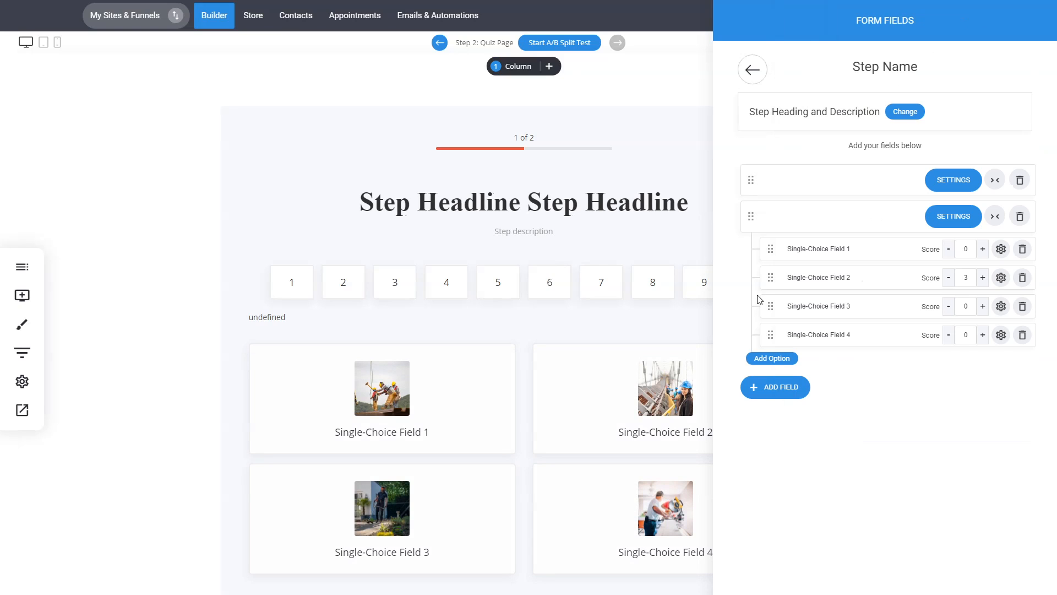
# Review the quiz results settings for score-based thank you messages, and close the form fields.
pyautogui.click(753, 72)
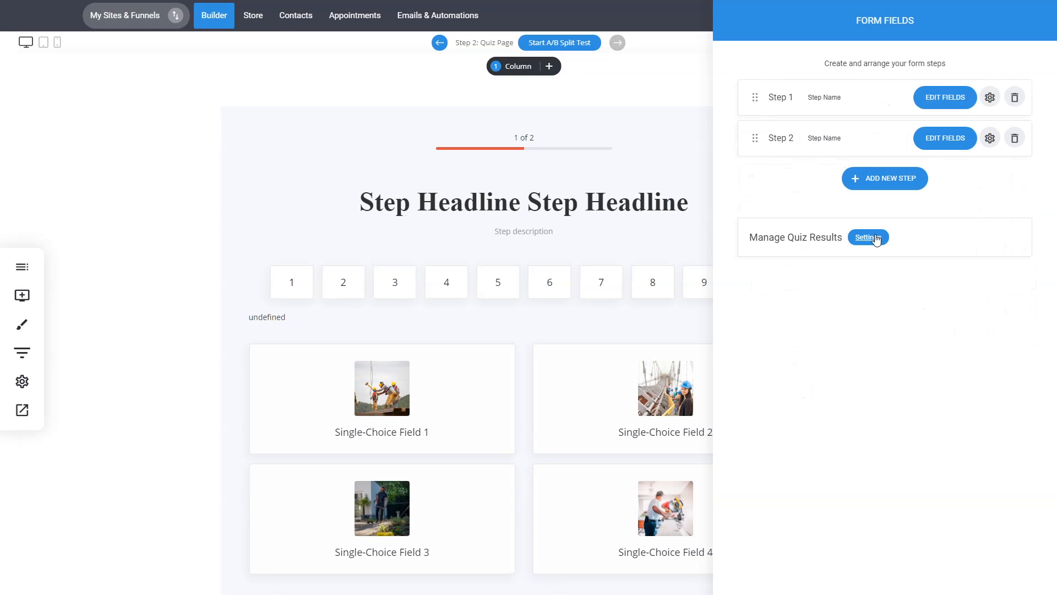
pyautogui.click(868, 237)
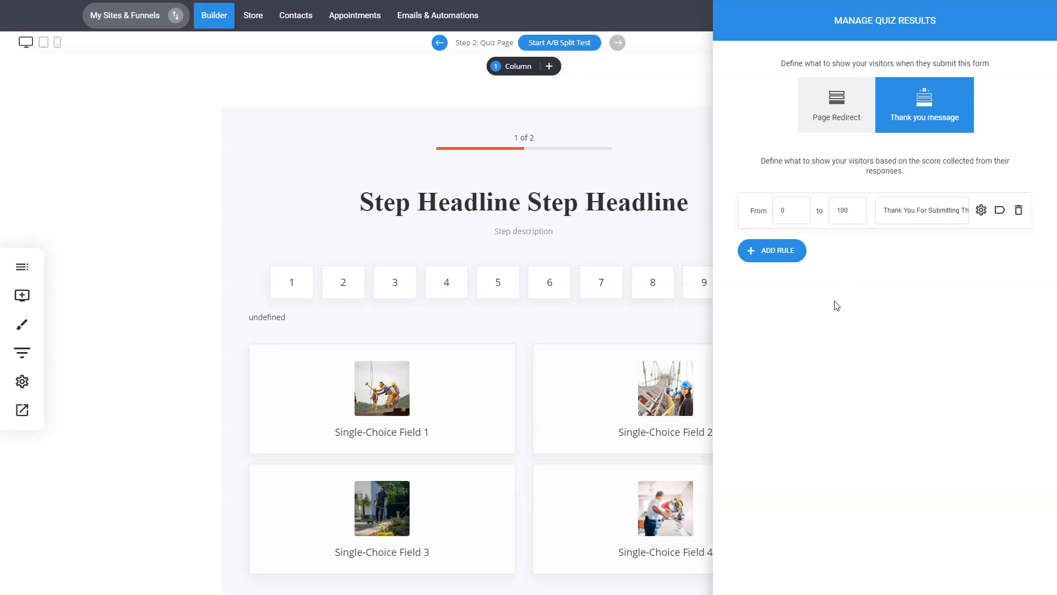
pyautogui.click(607, 221)
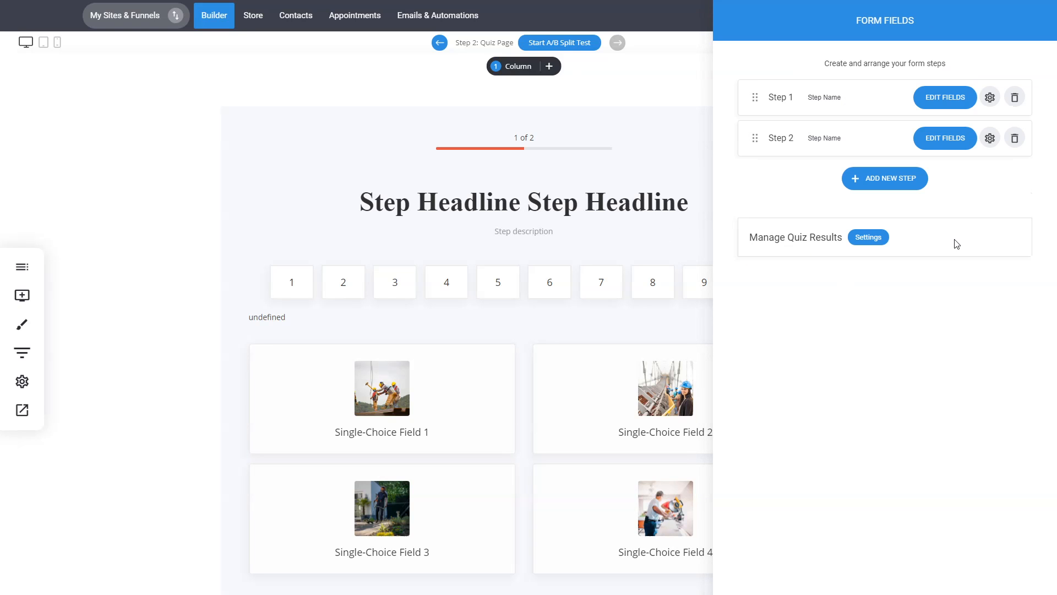
pyautogui.click(618, 197)
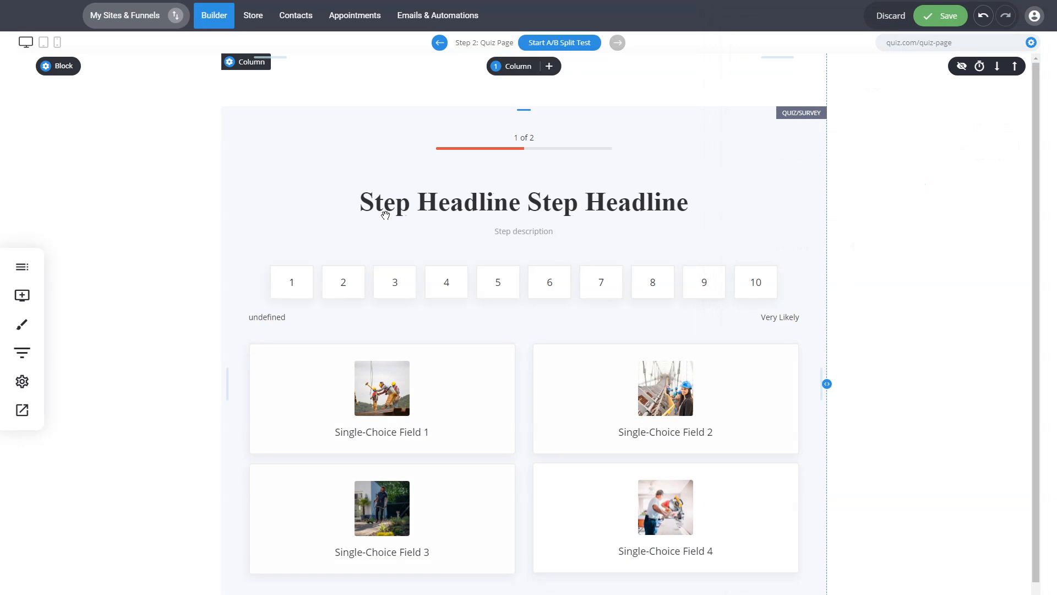
# Review the quiz form's settings for notifications, progress display, button texts and email marketing, and close them.
pyautogui.click(385, 214)
pyautogui.click(292, 91)
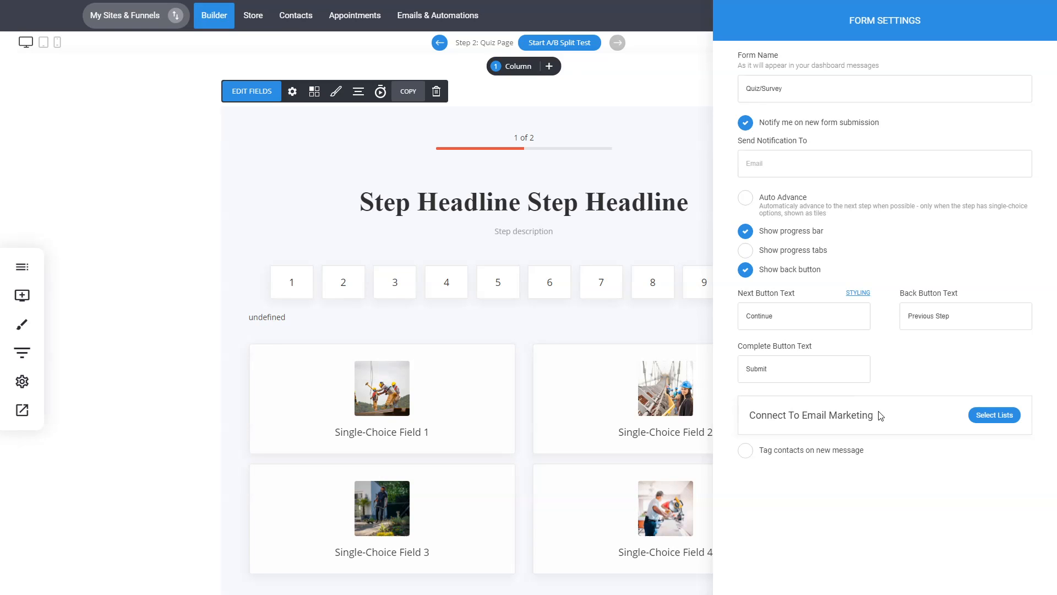
pyautogui.click(517, 343)
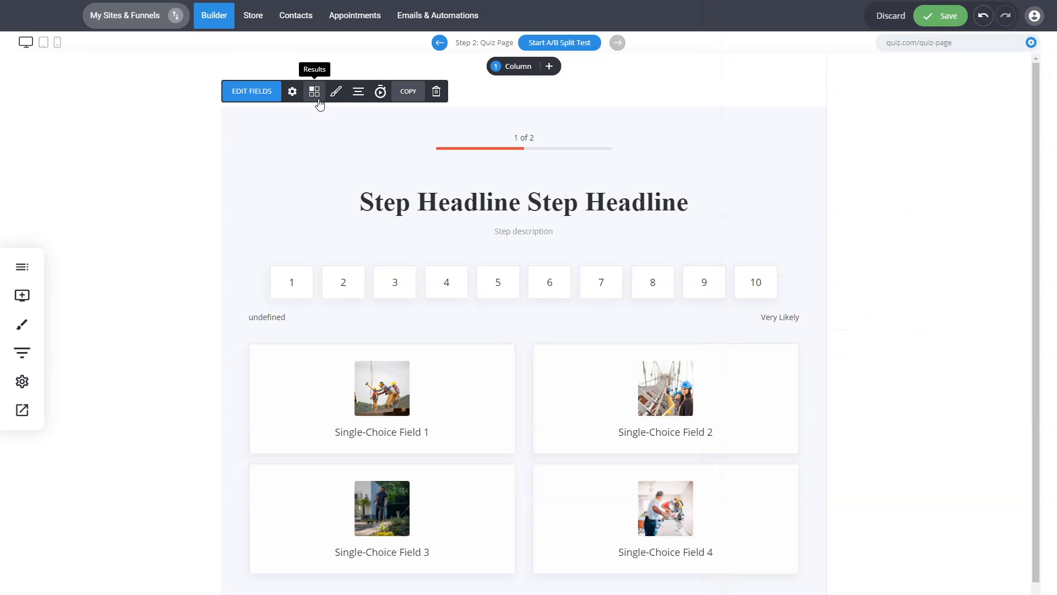
# Set the quiz background color to #E5E8F4 in the form styling.
pyautogui.click(336, 92)
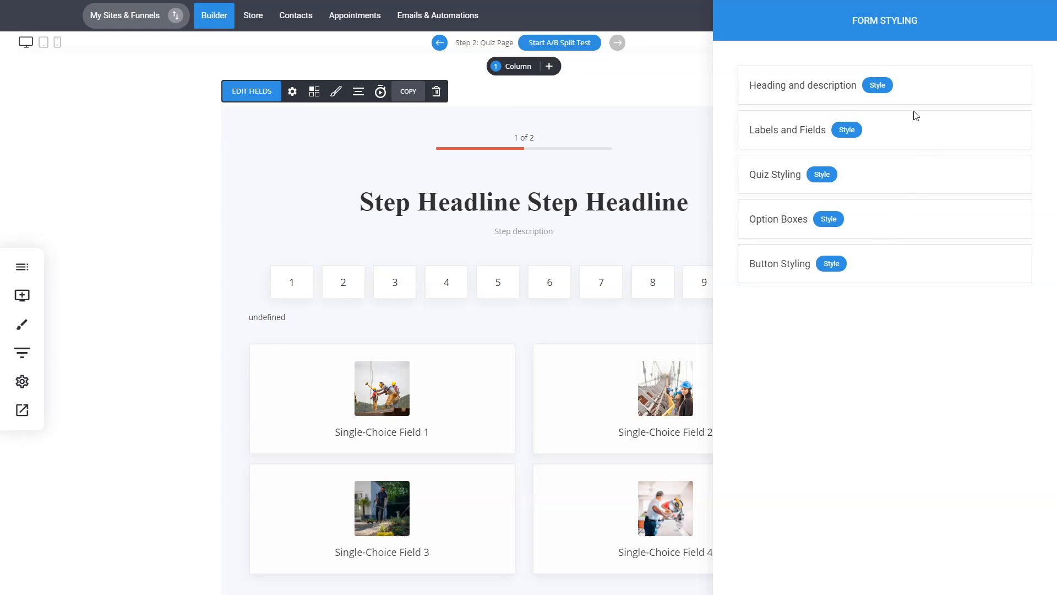
pyautogui.click(877, 85)
pyautogui.click(771, 130)
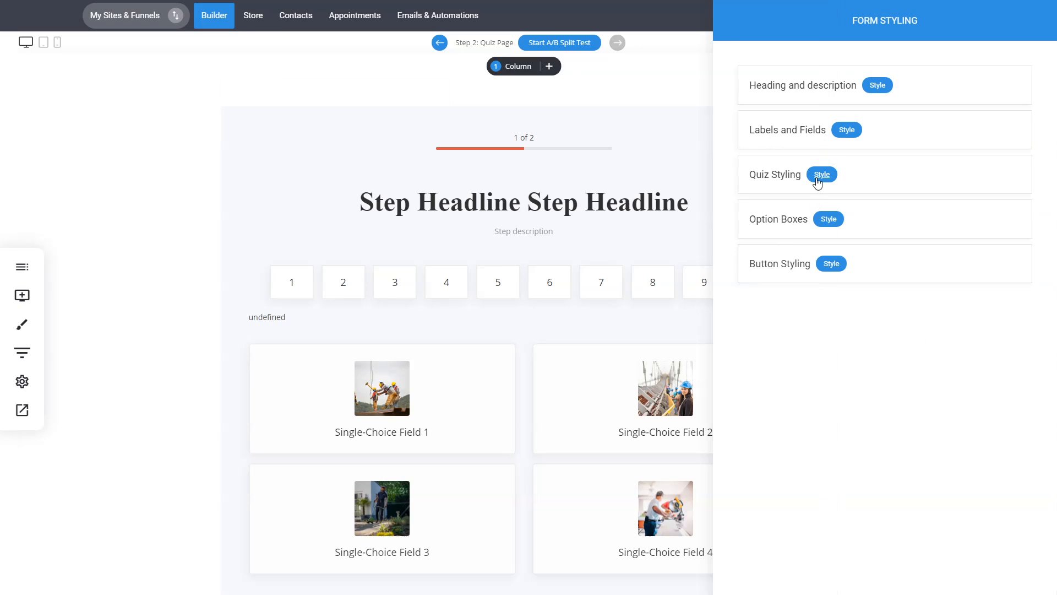
pyautogui.click(823, 174)
pyautogui.click(870, 62)
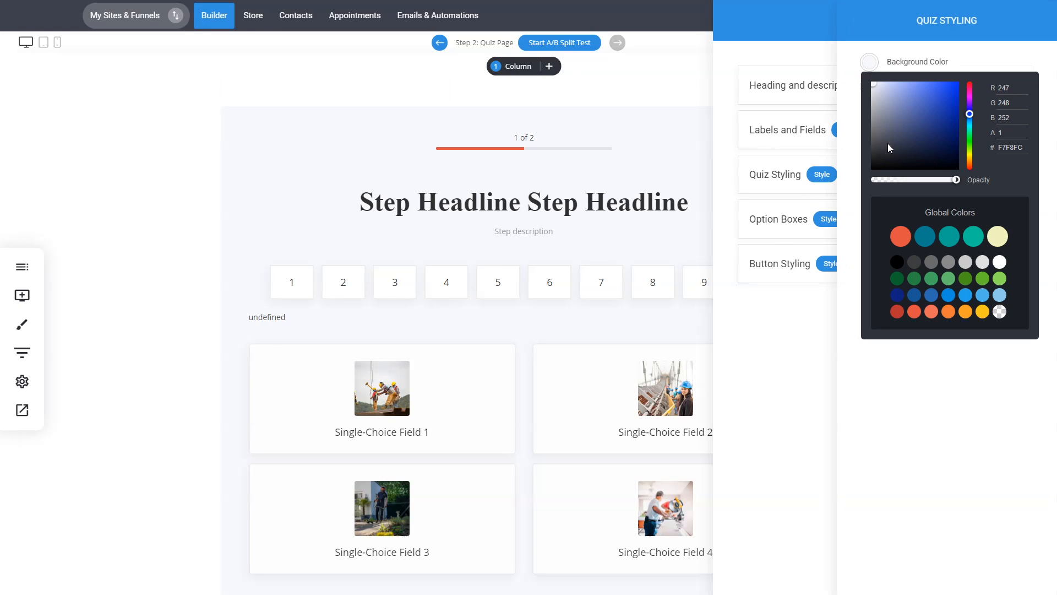
pyautogui.click(879, 98)
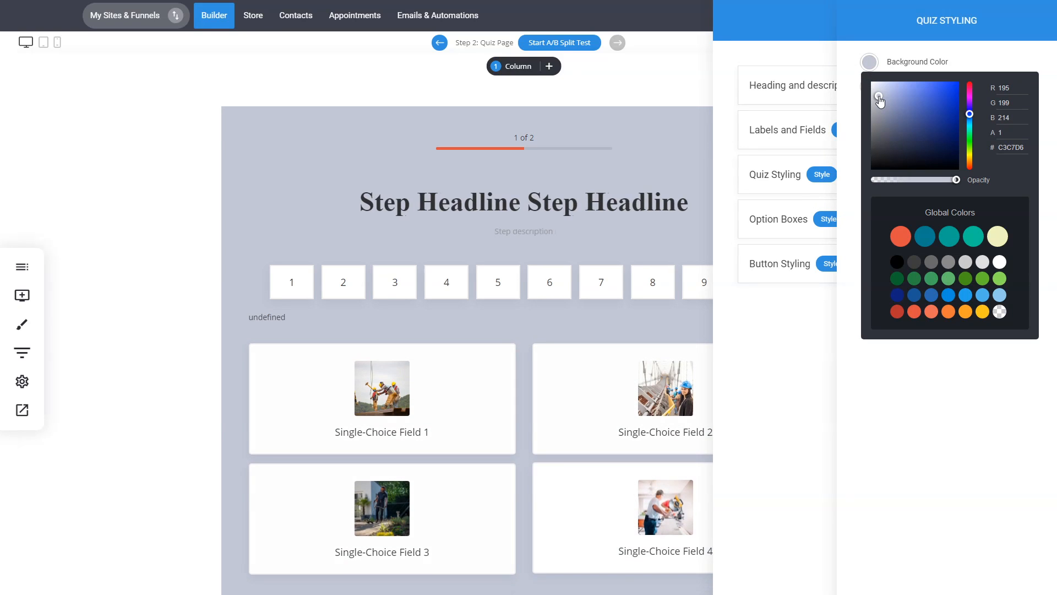
pyautogui.click(878, 96)
pyautogui.moveTo(878, 96); pyautogui.dragTo(876, 86)
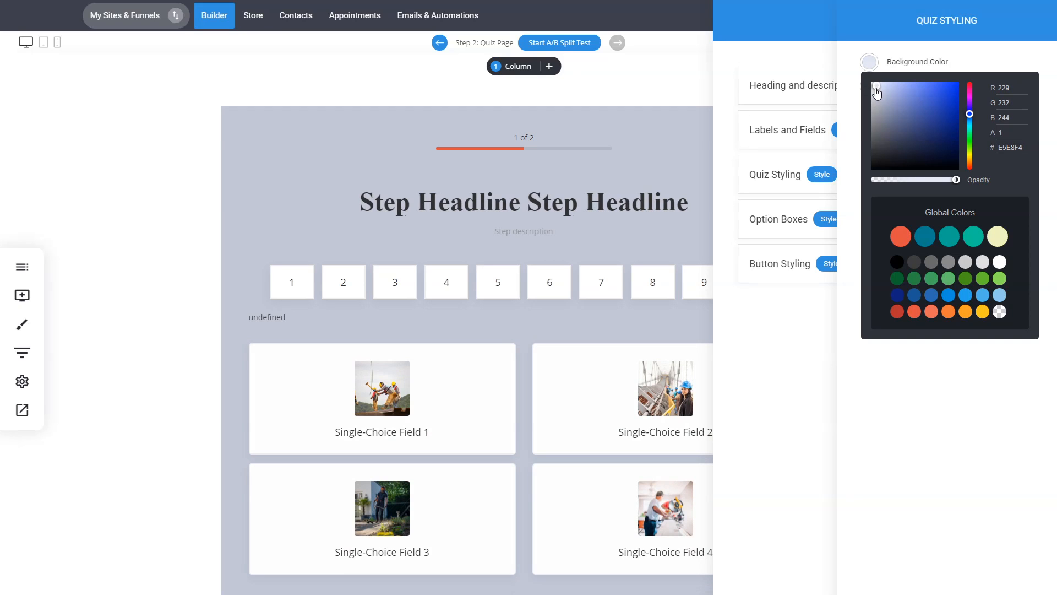
pyautogui.click(847, 194)
pyautogui.click(802, 320)
# Style the option boxes with a near-black background color and #FFFFFF text, and close the form styling.
pyautogui.click(829, 219)
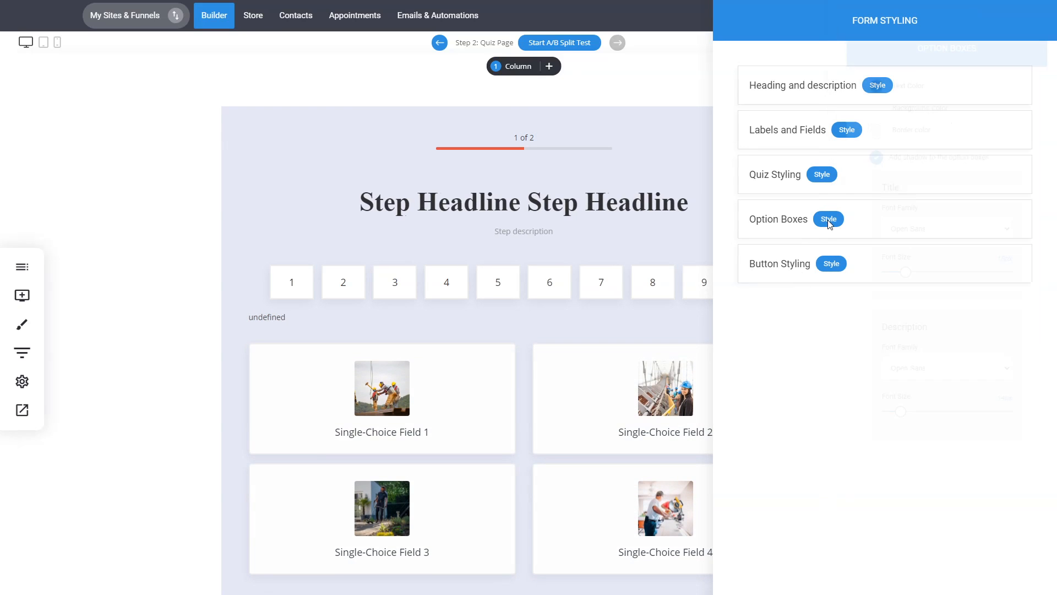
pyautogui.click(870, 86)
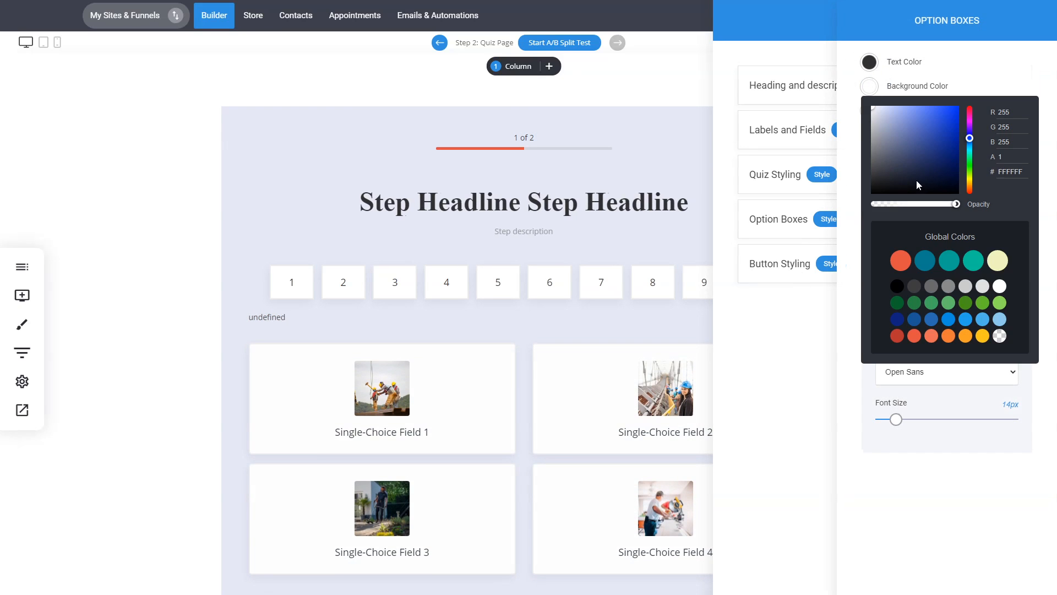
pyautogui.click(908, 185)
pyautogui.click(870, 64)
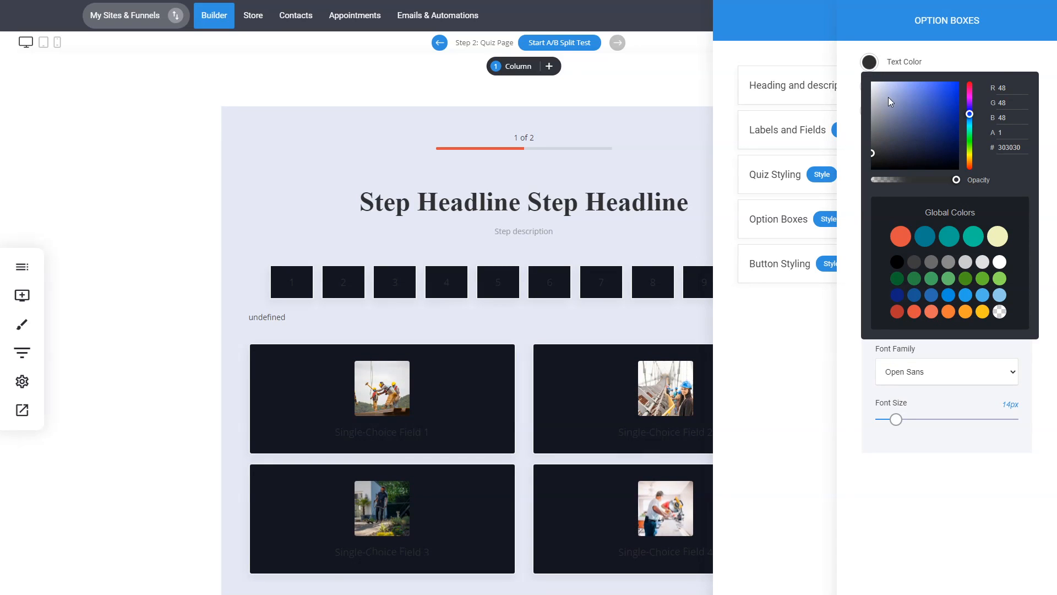
pyautogui.moveTo(889, 100); pyautogui.dragTo(817, 43)
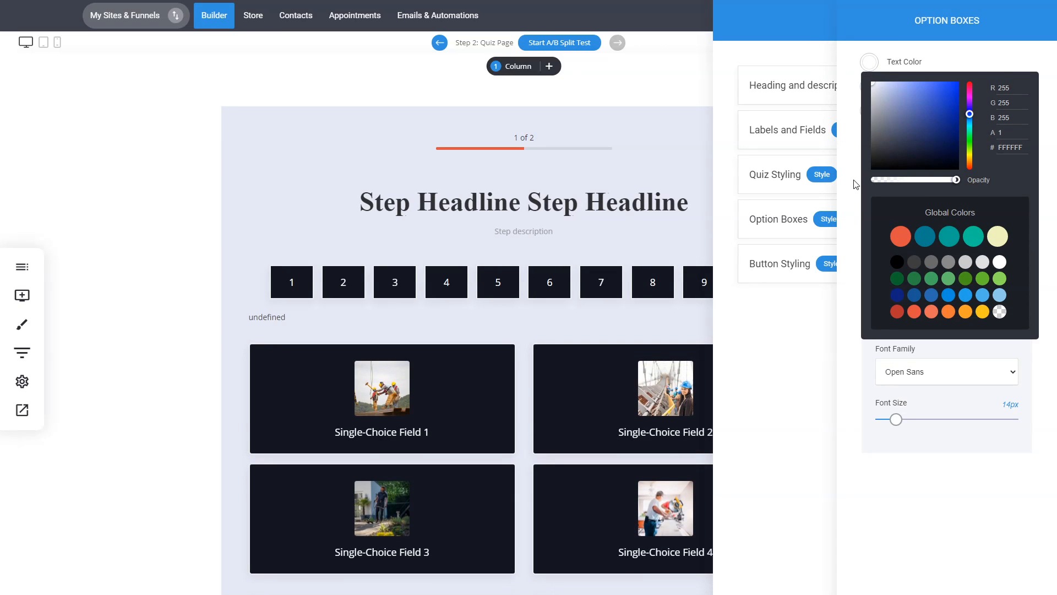
pyautogui.click(813, 330)
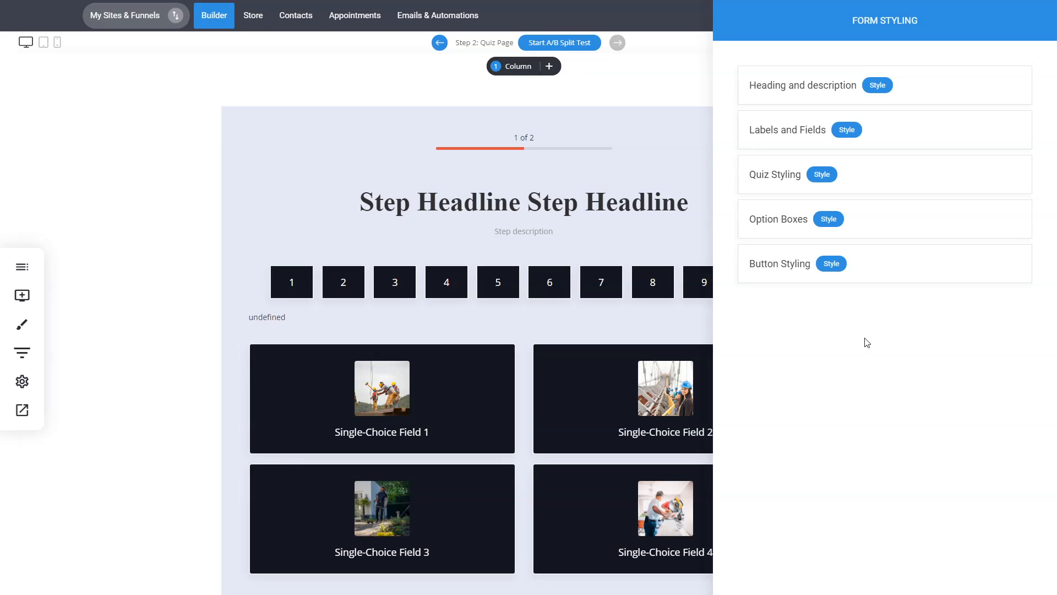
pyautogui.click(580, 264)
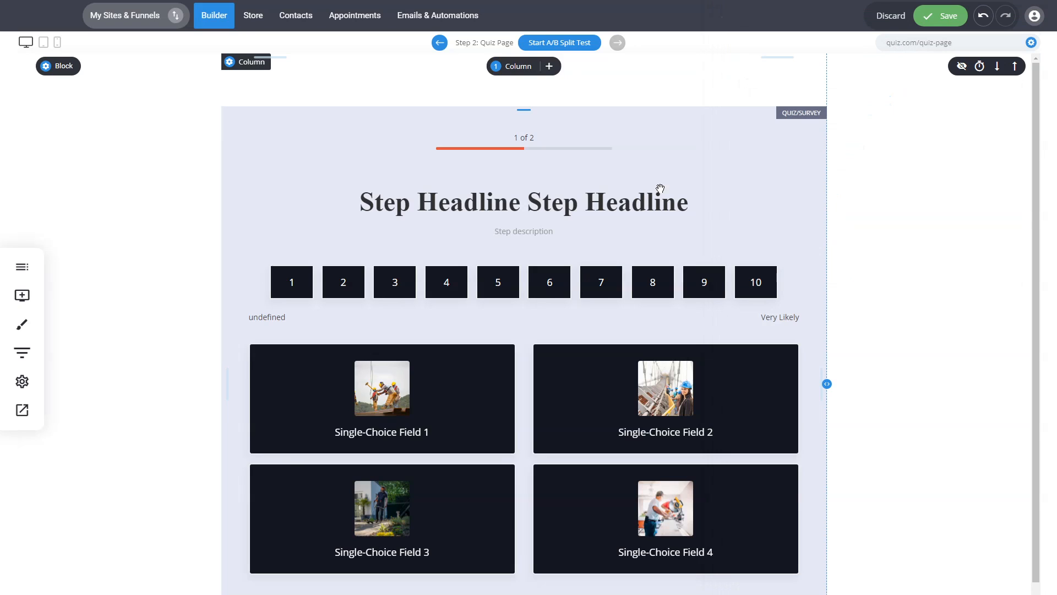
# Review the list of available widgets and the quiz widget's form fields, form settings and results options.
pyautogui.click(23, 295)
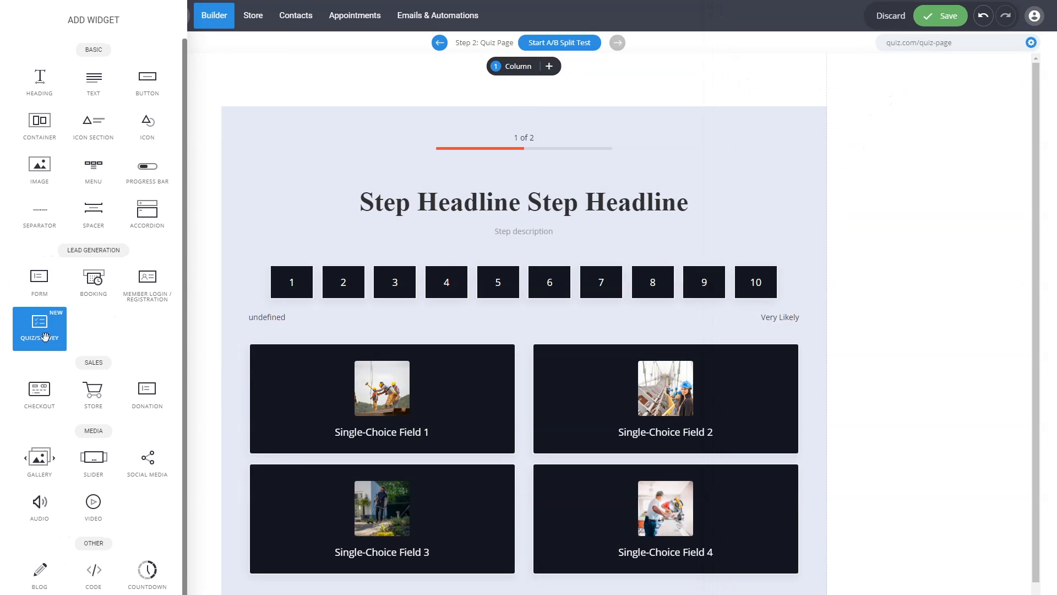
pyautogui.click(438, 318)
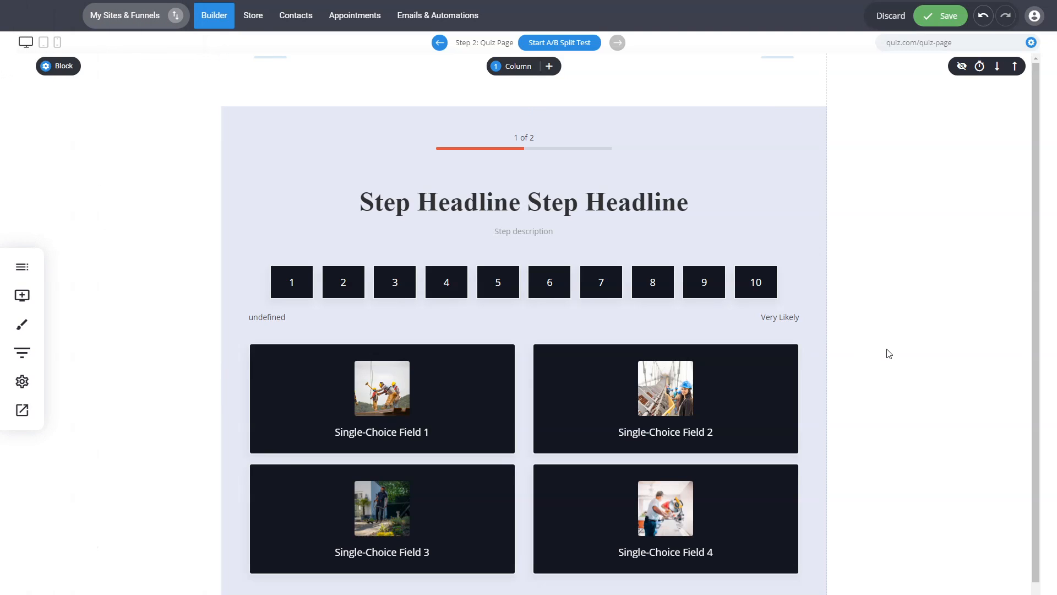
pyautogui.click(414, 296)
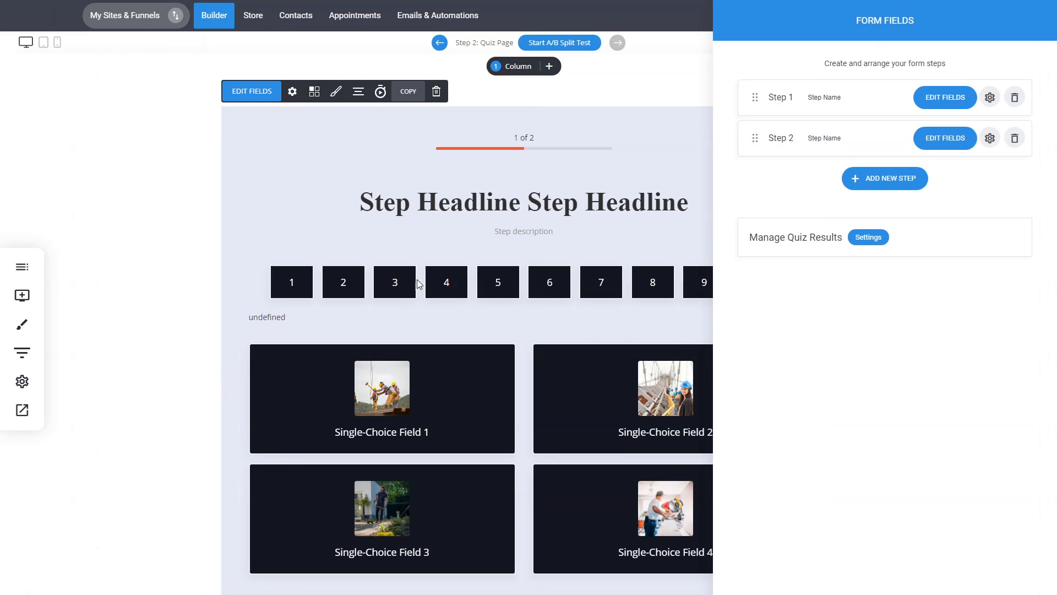
pyautogui.click(293, 95)
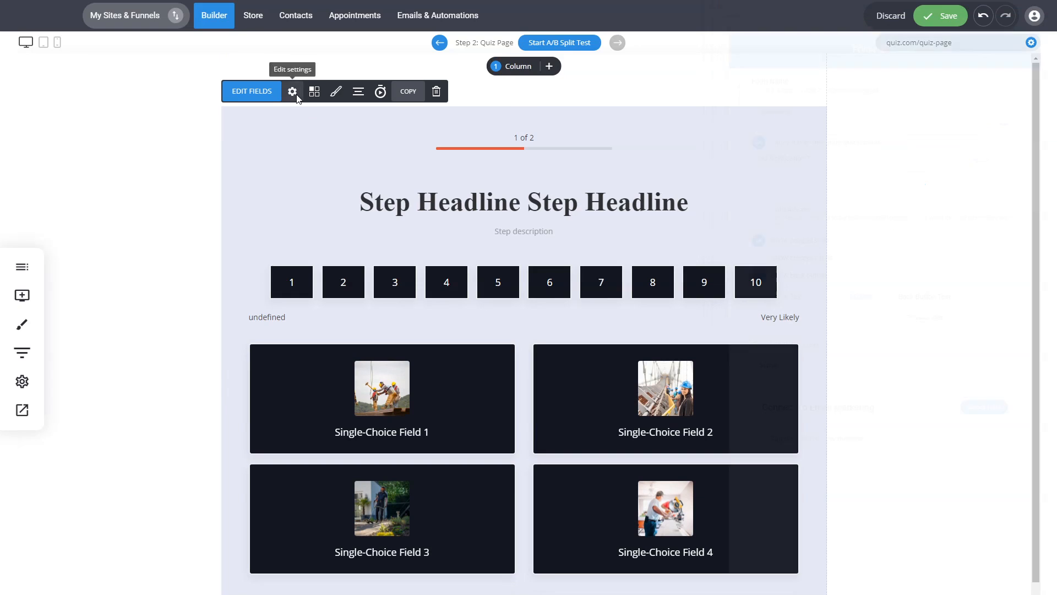
pyautogui.click(292, 91)
pyautogui.click(483, 284)
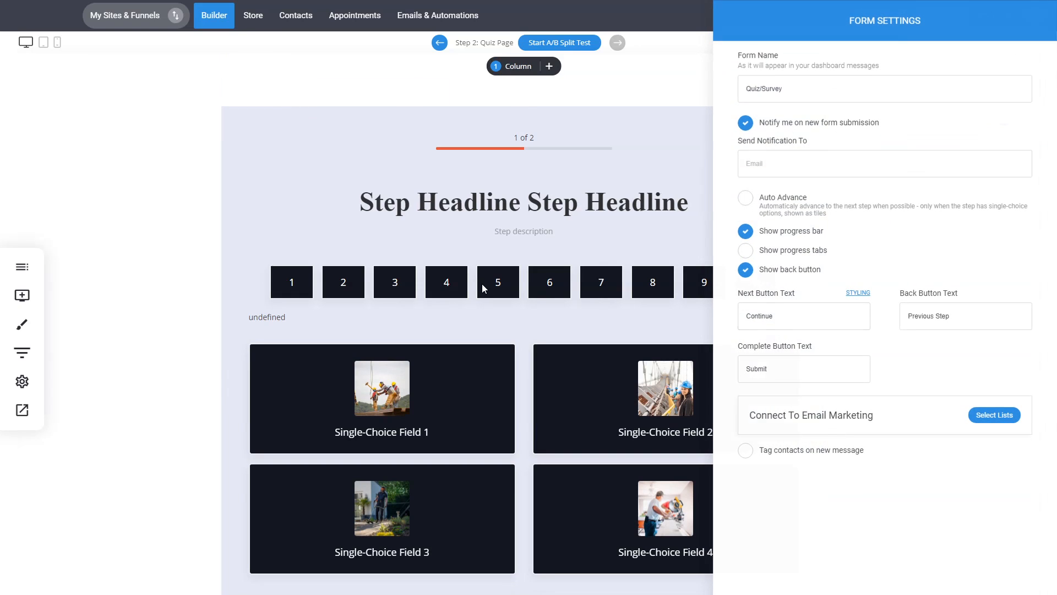
pyautogui.click(444, 280)
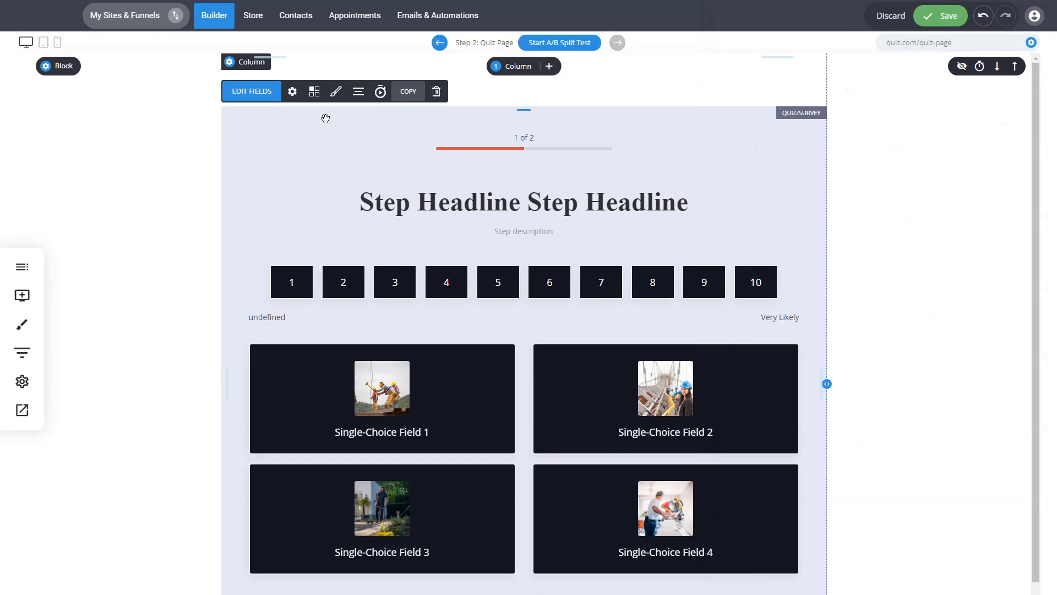
pyautogui.click(315, 91)
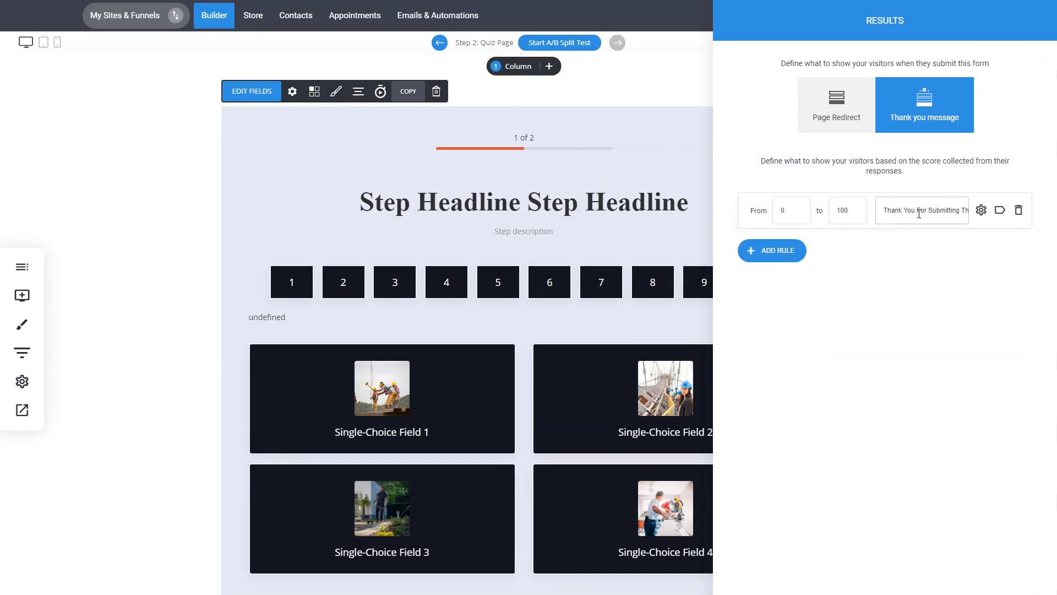
pyautogui.click(426, 318)
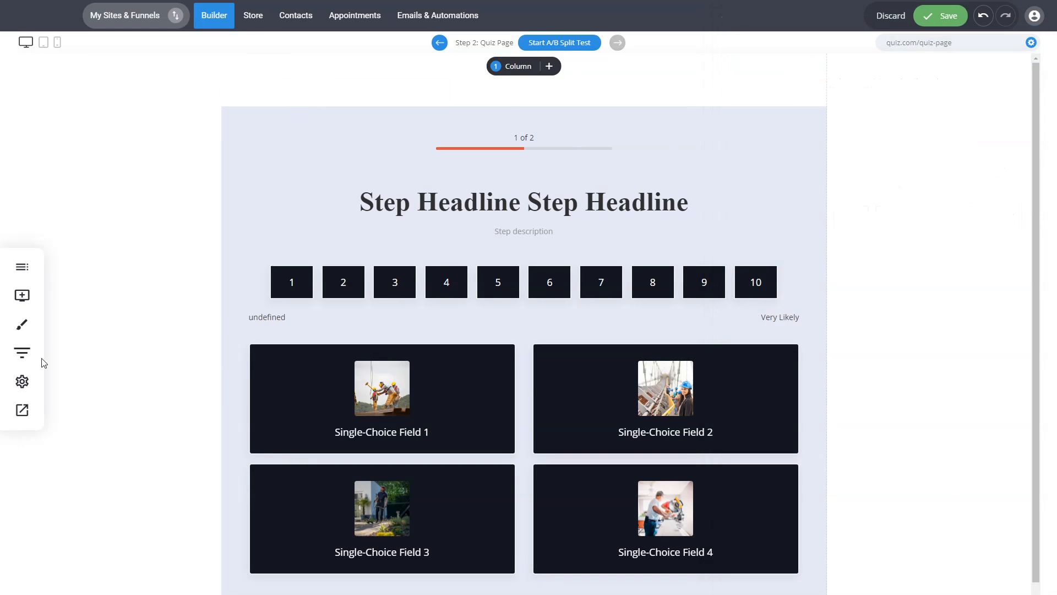
# Browse the page templates for a new funnel step, including the Thank You category, and return to the quiz page.
pyautogui.click(23, 353)
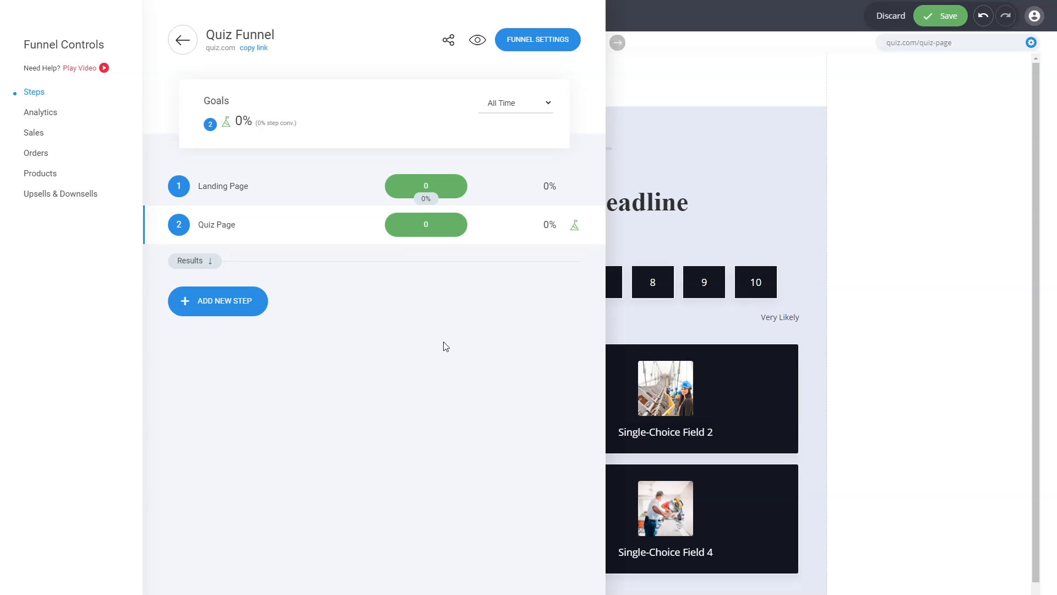
pyautogui.click(252, 312)
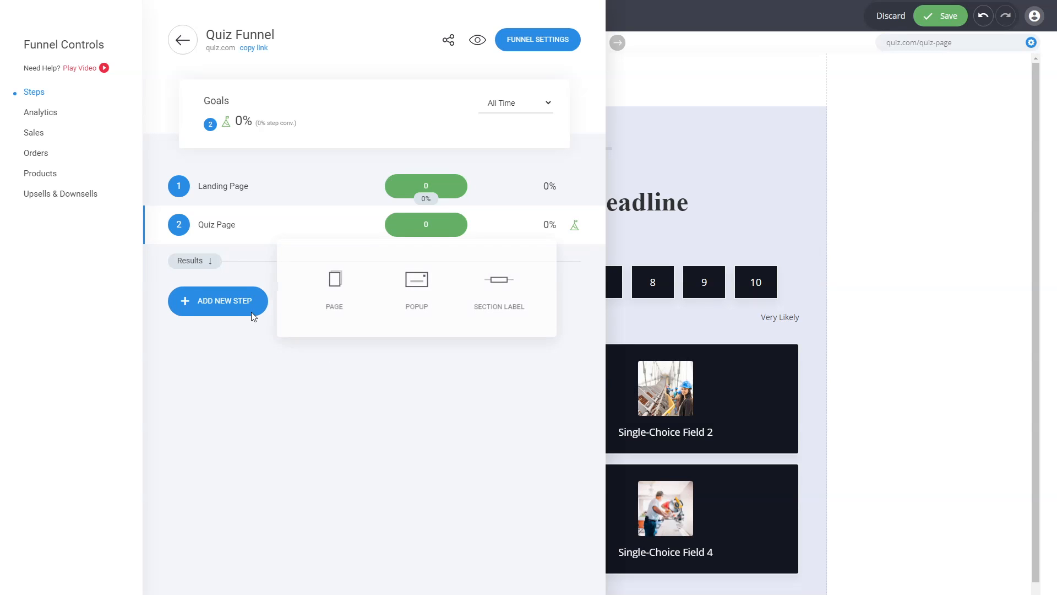
pyautogui.click(319, 304)
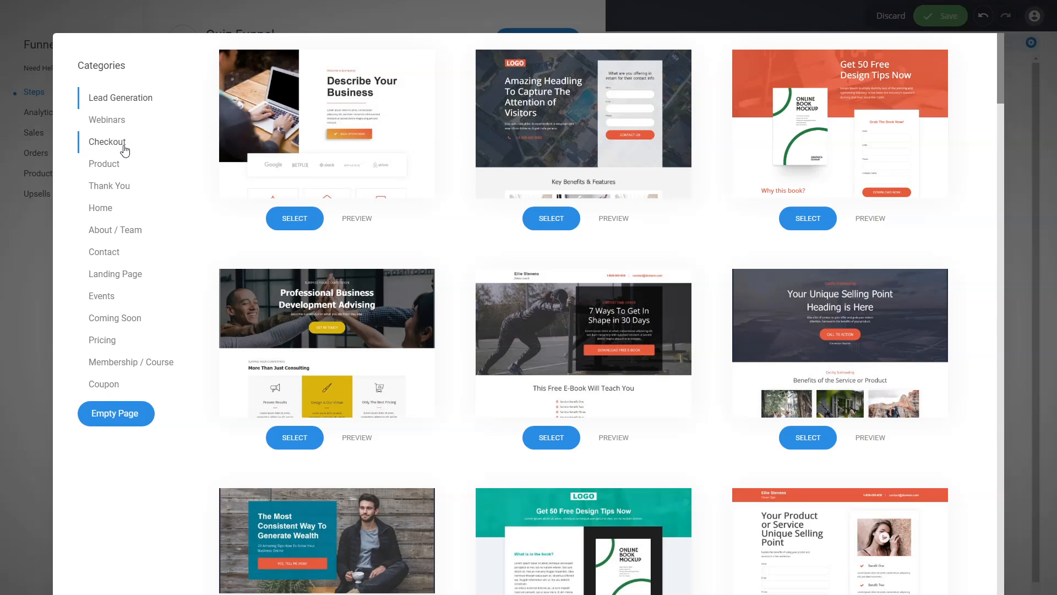
pyautogui.click(113, 187)
pyautogui.click(113, 168)
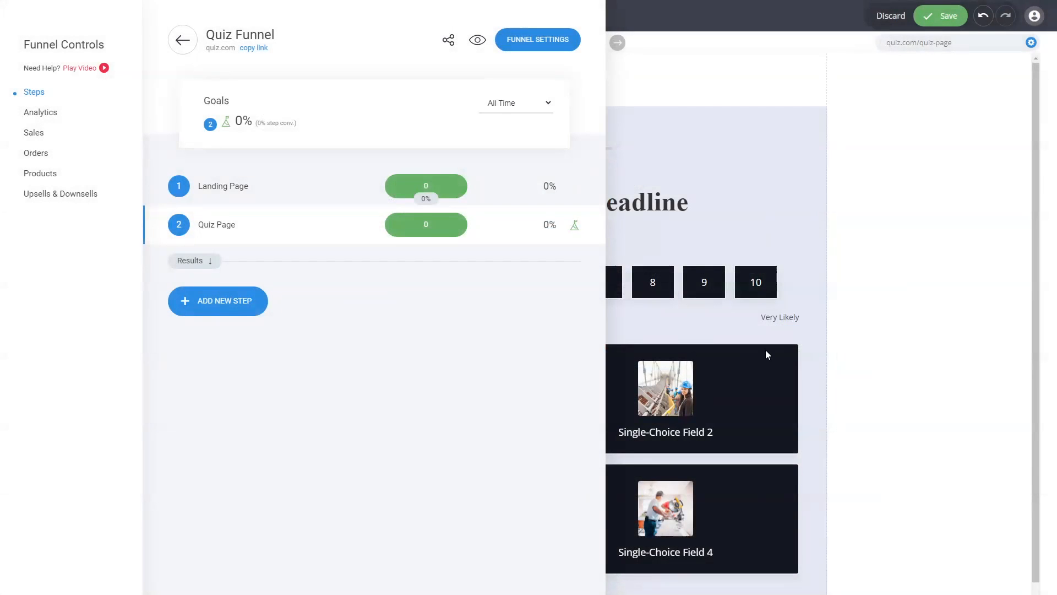
pyautogui.click(766, 351)
# Save the quiz page, and test it in preview by choosing rating 6 and Single-Choice Field 2 and continuing to the thank you message.
pyautogui.click(940, 15)
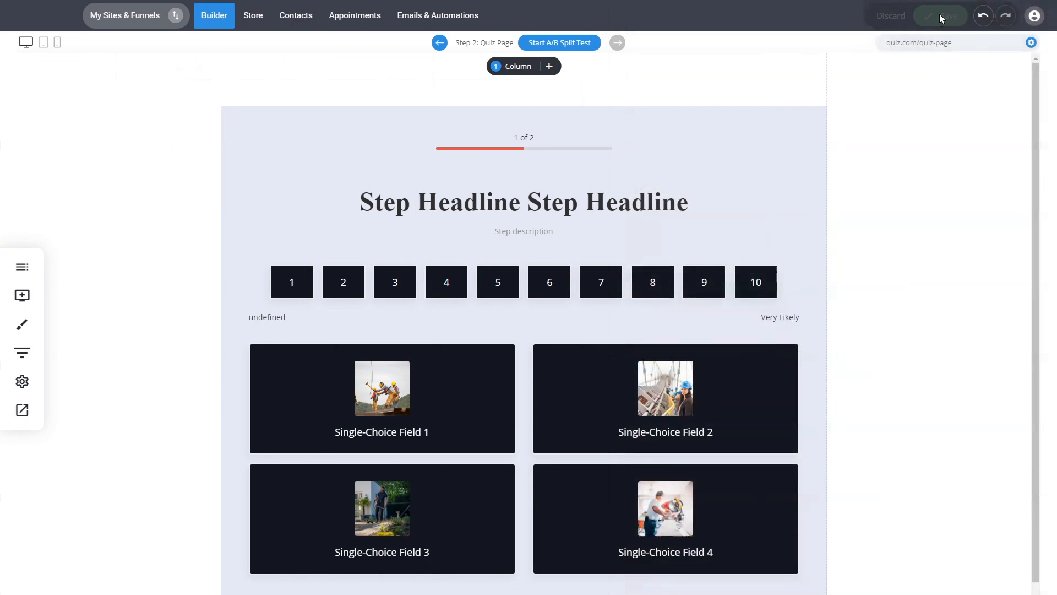
pyautogui.click(22, 410)
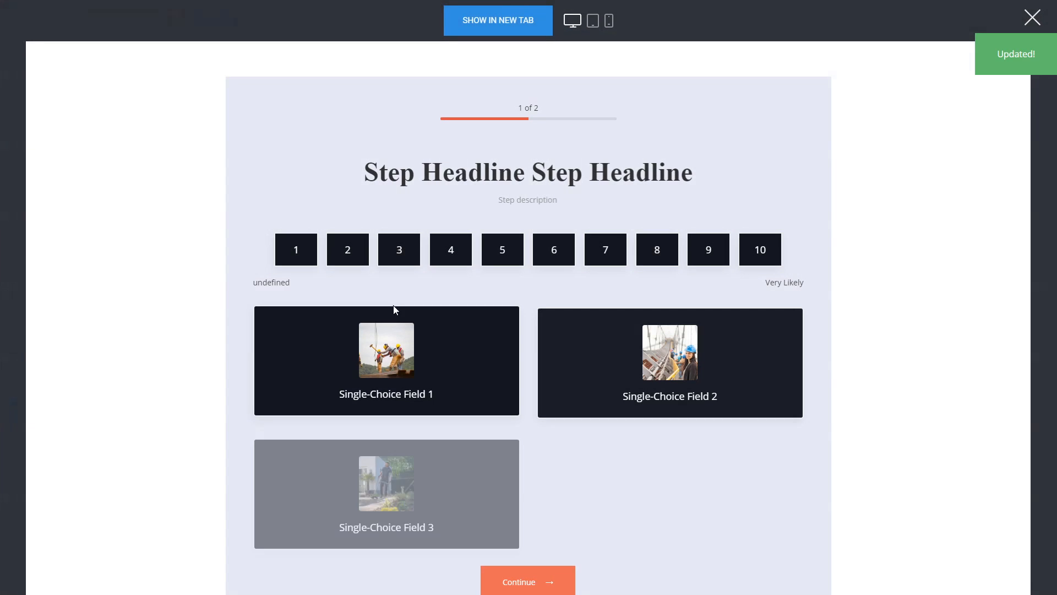
pyautogui.click(544, 250)
pyautogui.click(583, 356)
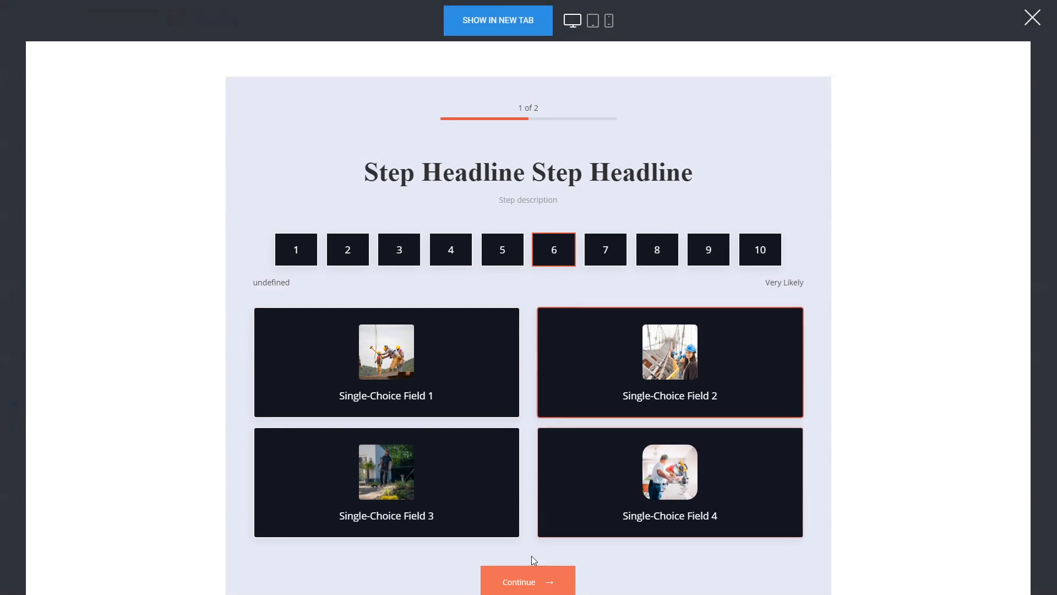
pyautogui.click(528, 578)
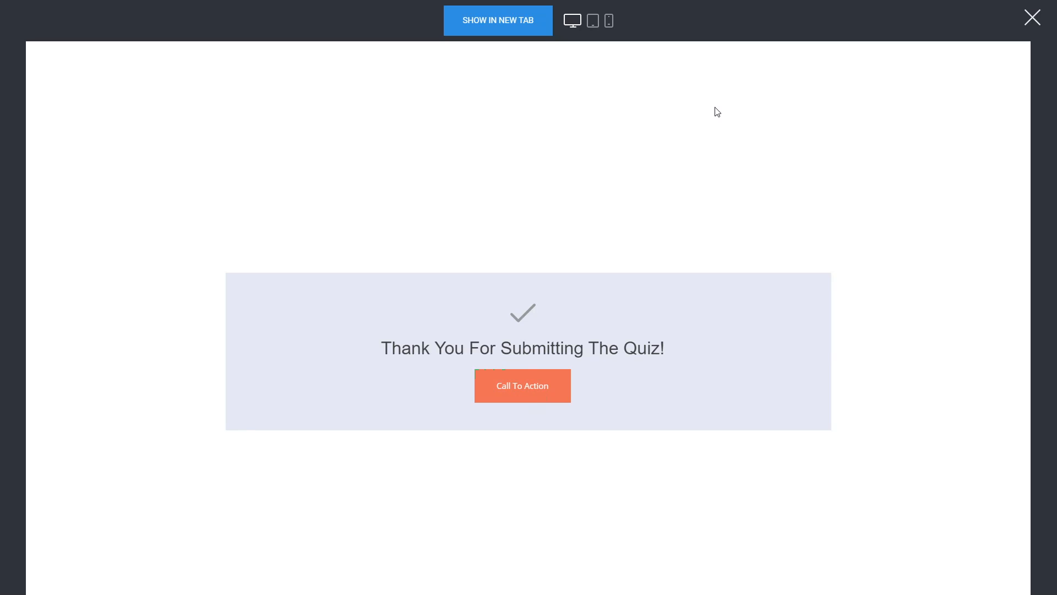
pyautogui.click(1032, 17)
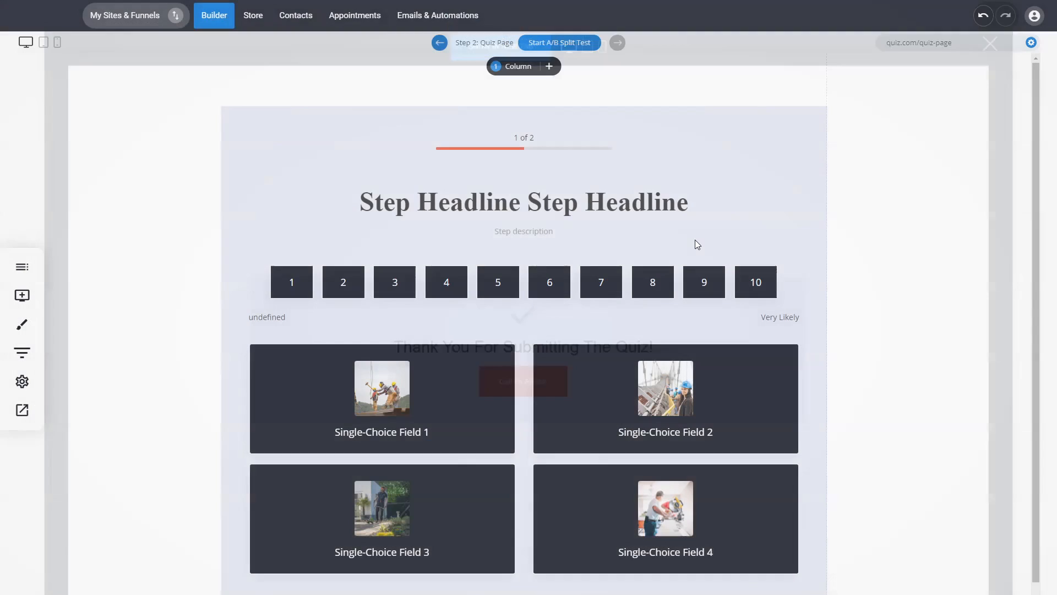
# Style the quiz step heading with the Hammersmith One font and a #FFFFFF color.
pyautogui.click(22, 352)
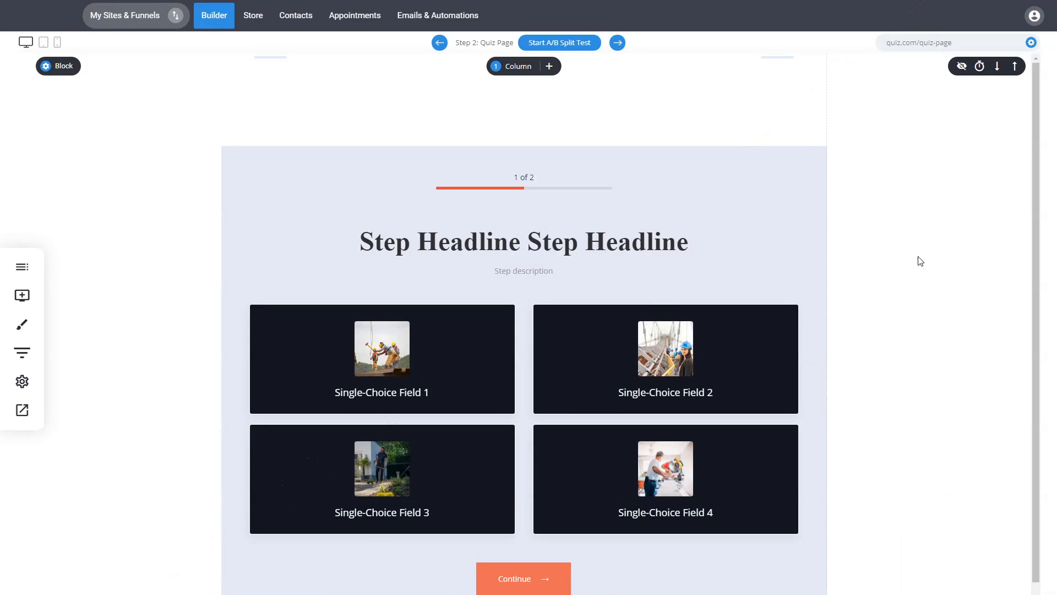
pyautogui.click(627, 277)
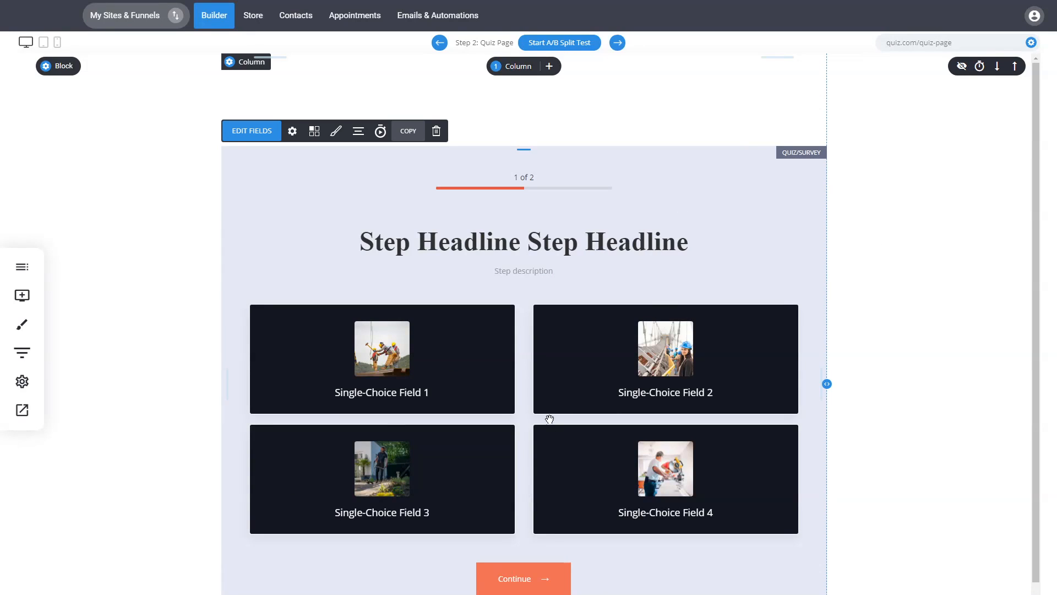
pyautogui.click(336, 132)
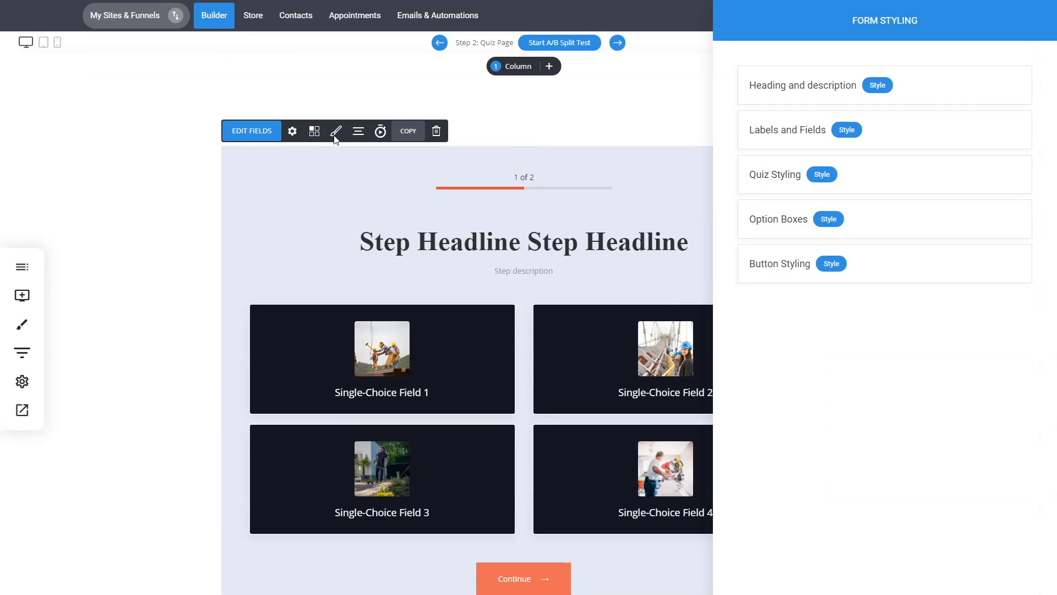
pyautogui.click(877, 85)
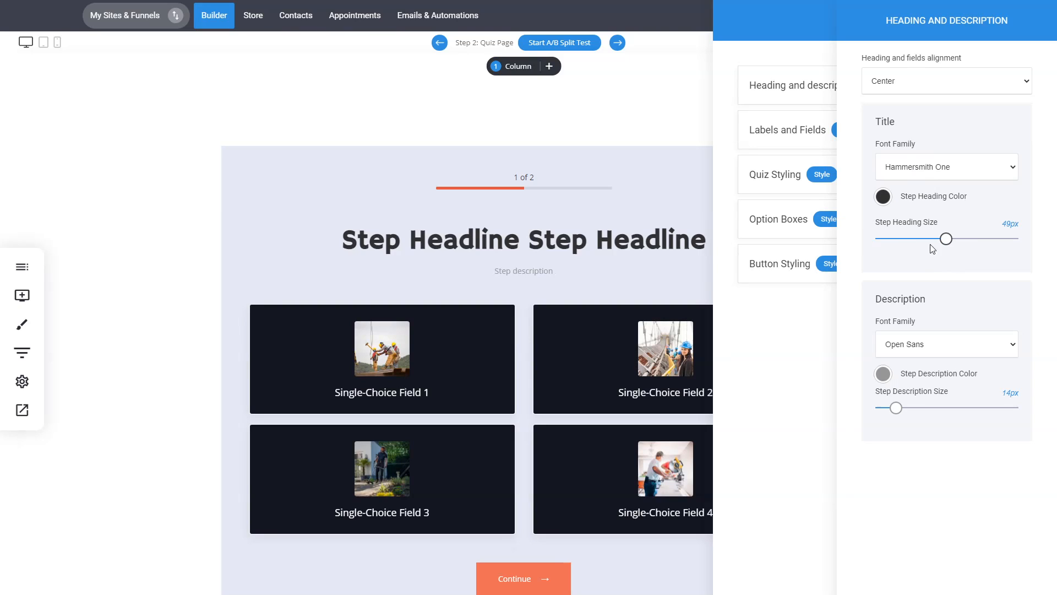
pyautogui.click(883, 198)
pyautogui.moveTo(904, 247); pyautogui.dragTo(853, 187)
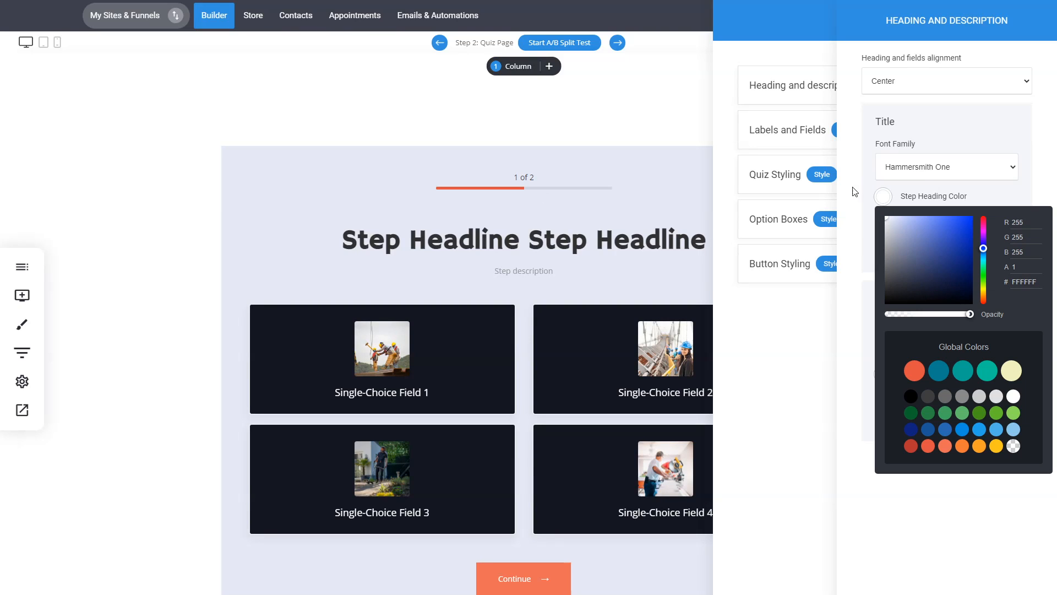
# Set the quiz step description's color to #FFFFFF at about 74% opacity and increase its text size.
pyautogui.click(854, 241)
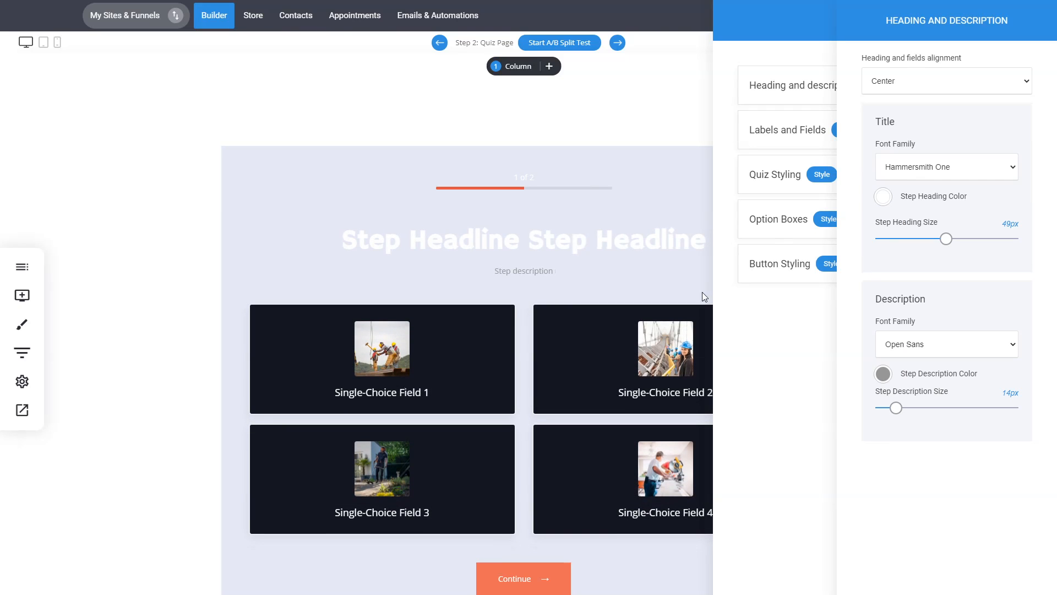
pyautogui.click(883, 374)
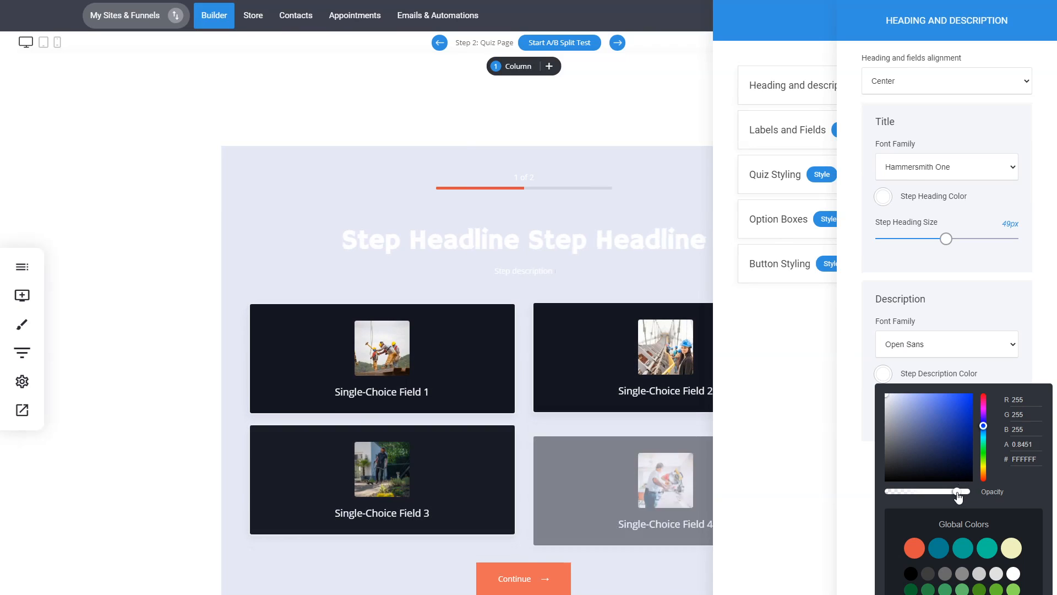
pyautogui.moveTo(968, 491); pyautogui.dragTo(948, 491)
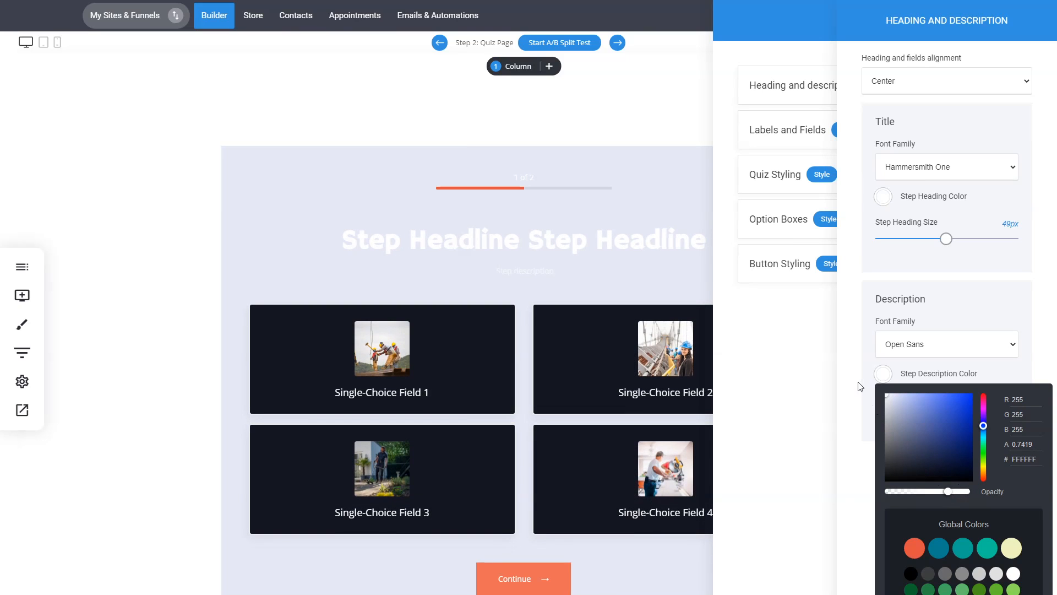
pyautogui.click(860, 383)
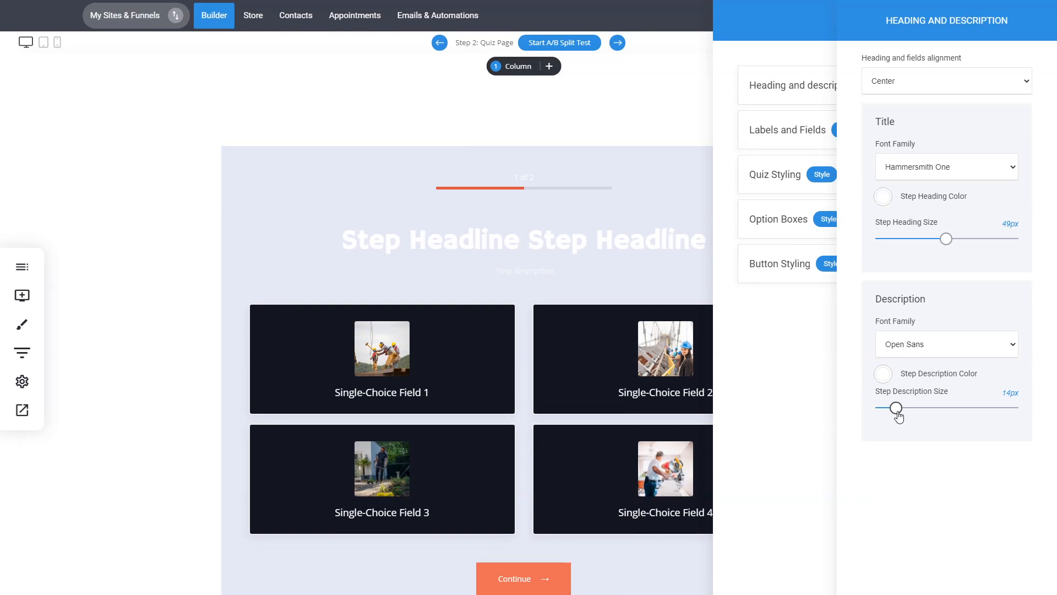
pyautogui.moveTo(896, 409); pyautogui.dragTo(909, 414)
pyautogui.click(793, 380)
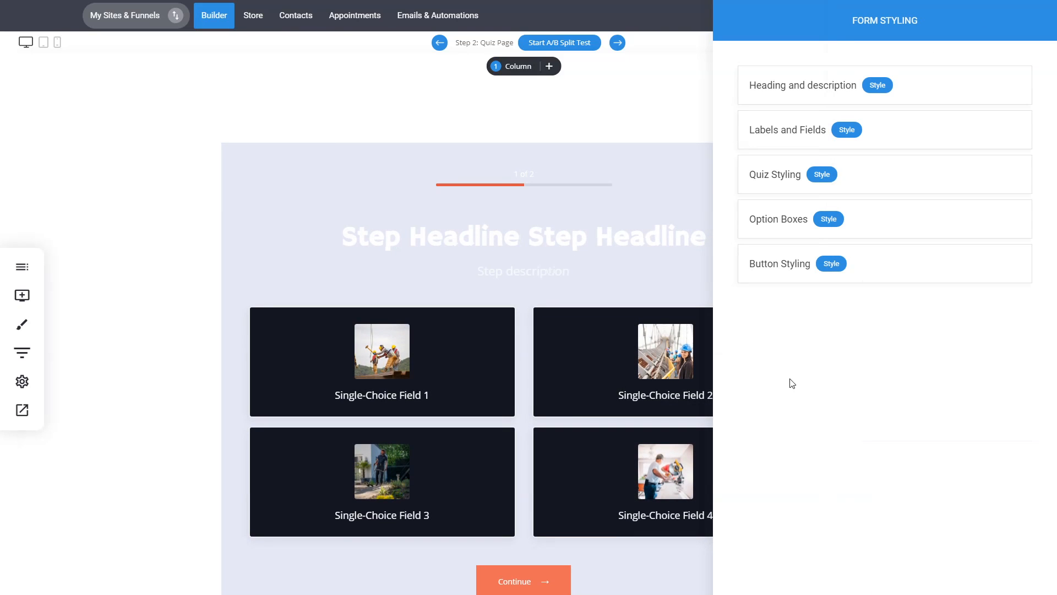
pyautogui.click(613, 332)
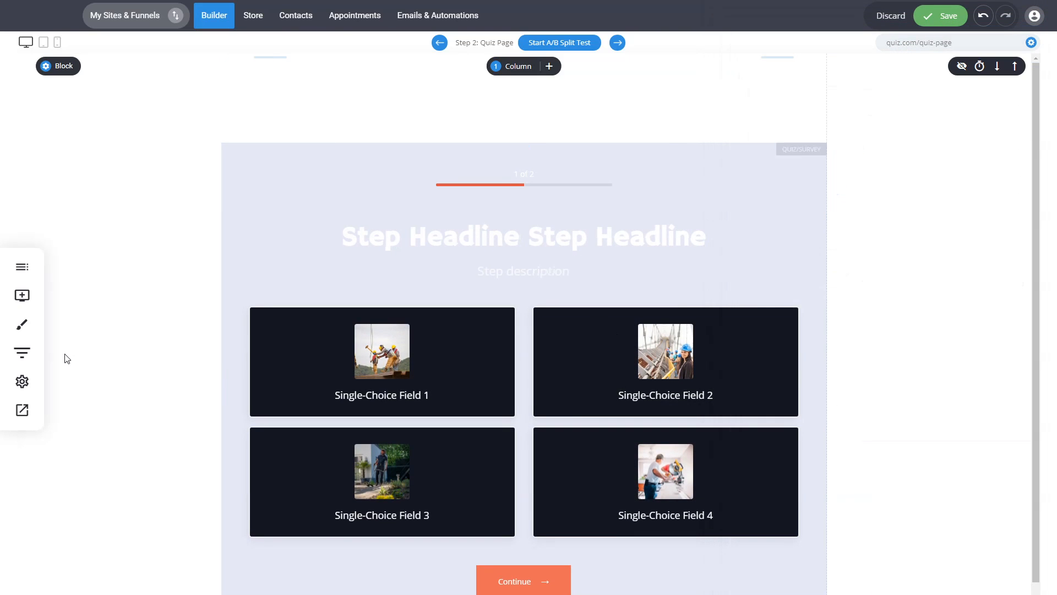
# Review the website's global font list and browse the most popular fonts available to add.
pyautogui.click(20, 327)
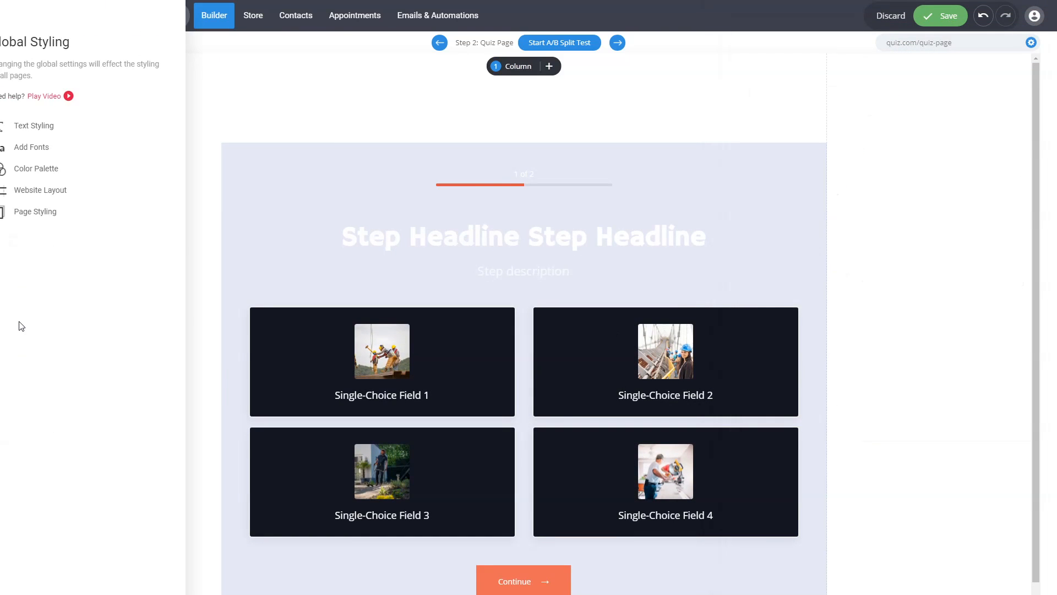
pyautogui.click(67, 149)
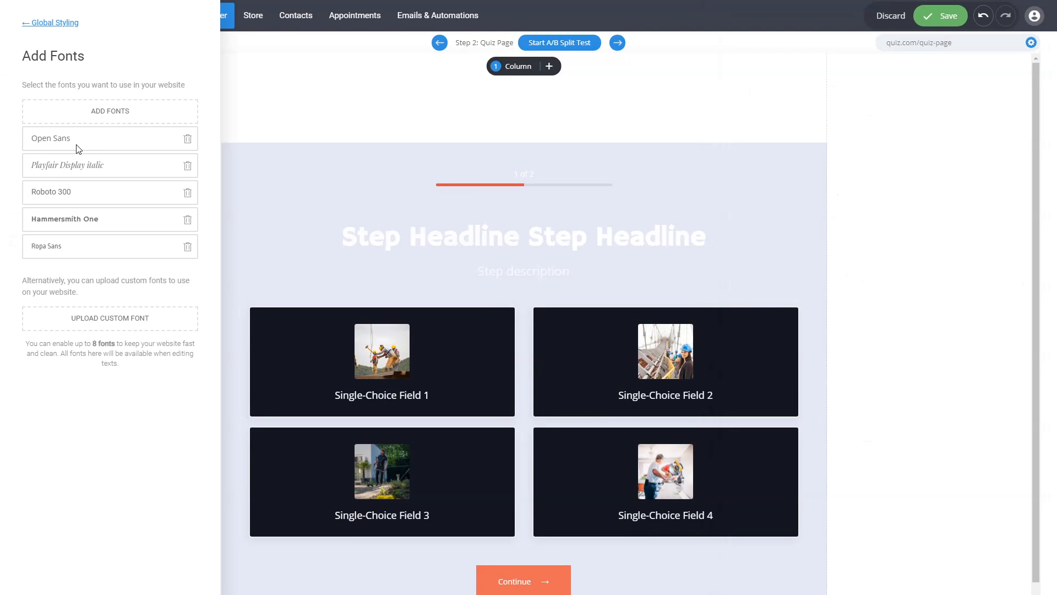
pyautogui.click(111, 113)
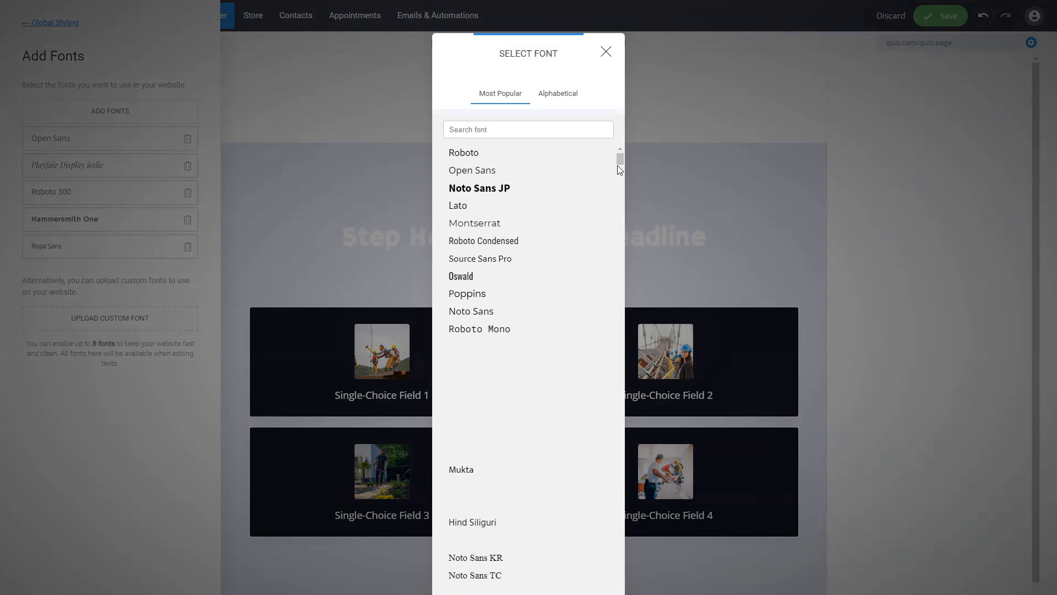
pyautogui.moveTo(620, 163)
pyautogui.mouseDown()
pyautogui.moveTo(615, 312)
pyautogui.moveTo(617, 159)
pyautogui.mouseUp()
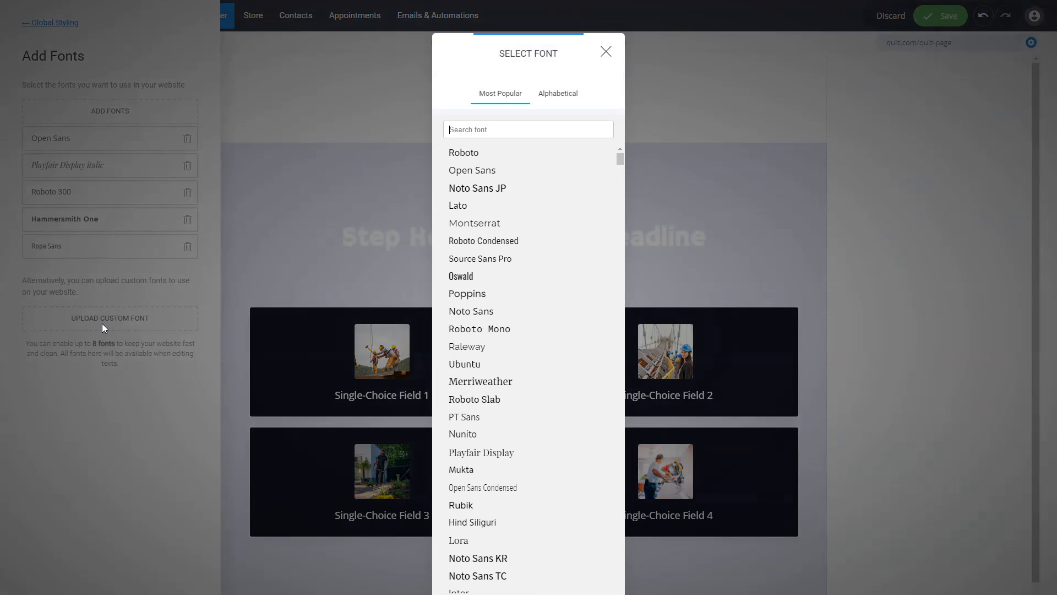
pyautogui.click(606, 51)
pyautogui.click(601, 257)
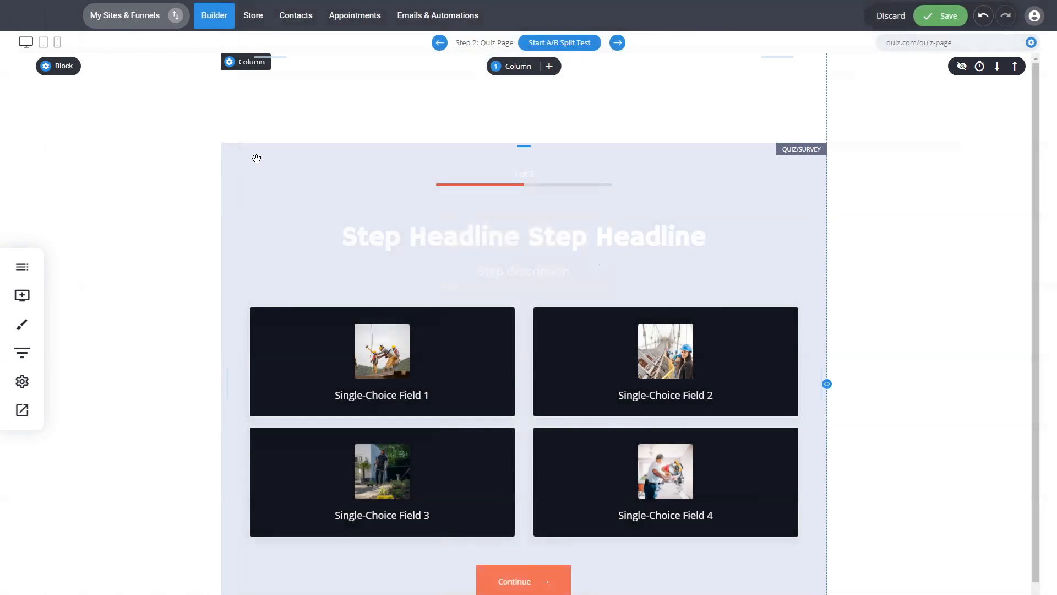
# Make the quiz form's background color fully transparent in its quiz styling.
pyautogui.click(316, 166)
pyautogui.click(335, 127)
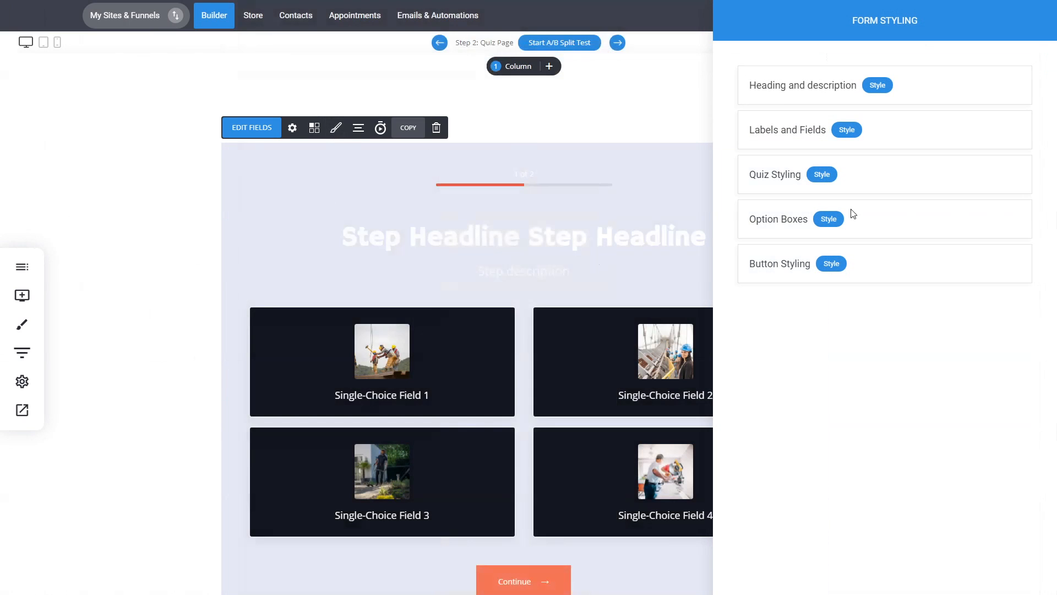
pyautogui.click(826, 174)
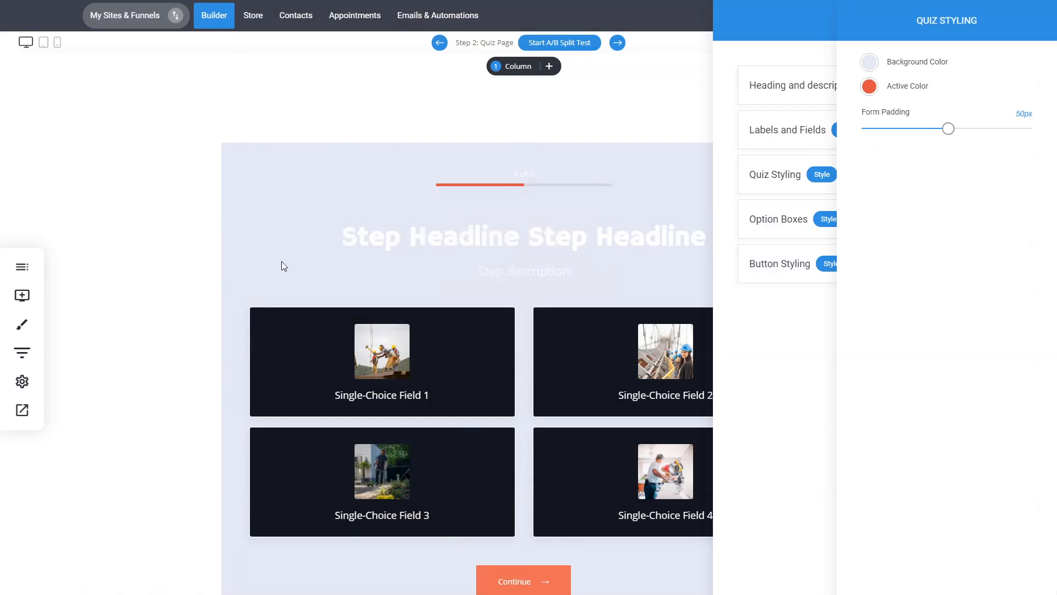
pyautogui.click(872, 67)
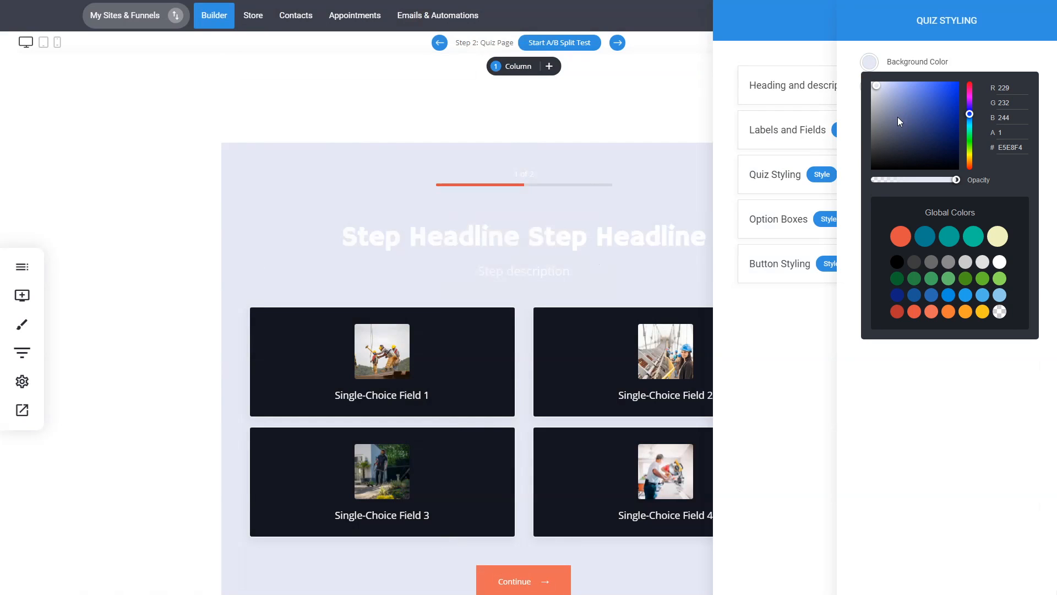
pyautogui.click(1000, 311)
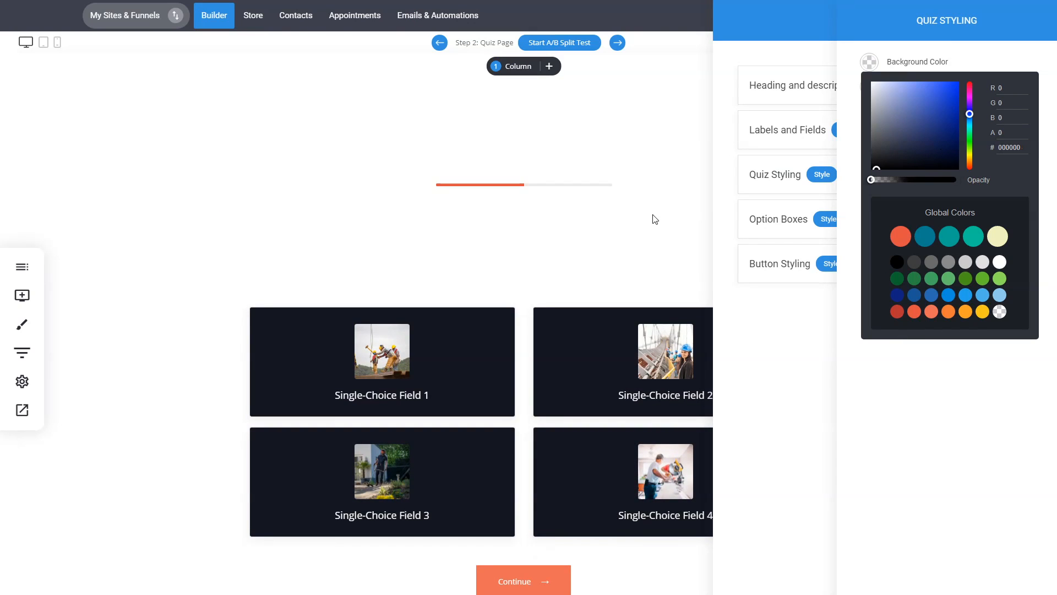
pyautogui.click(654, 217)
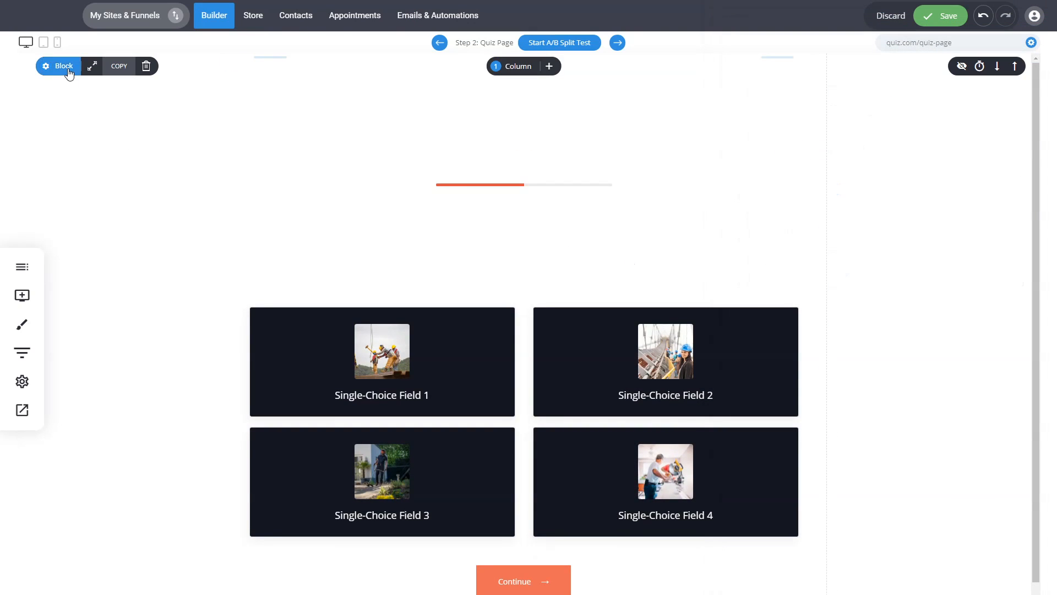
# Set the background color of the block containing the quiz to a dark charcoal, about #1B1E21.
pyautogui.click(66, 71)
pyautogui.click(857, 163)
pyautogui.click(514, 204)
pyautogui.click(61, 66)
pyautogui.click(857, 160)
pyautogui.click(876, 256)
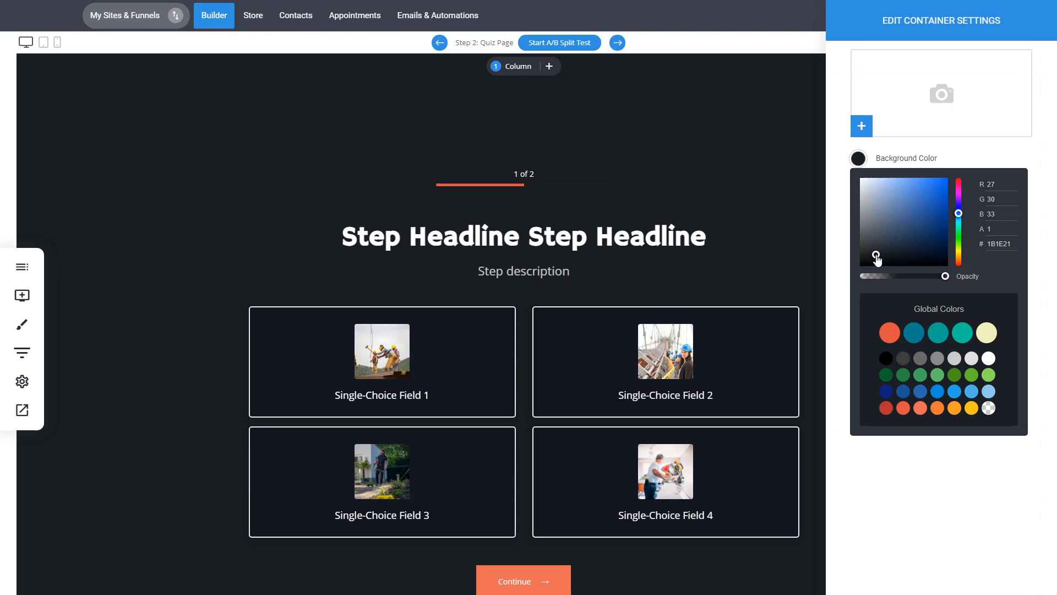
pyautogui.click(877, 255)
pyautogui.click(648, 261)
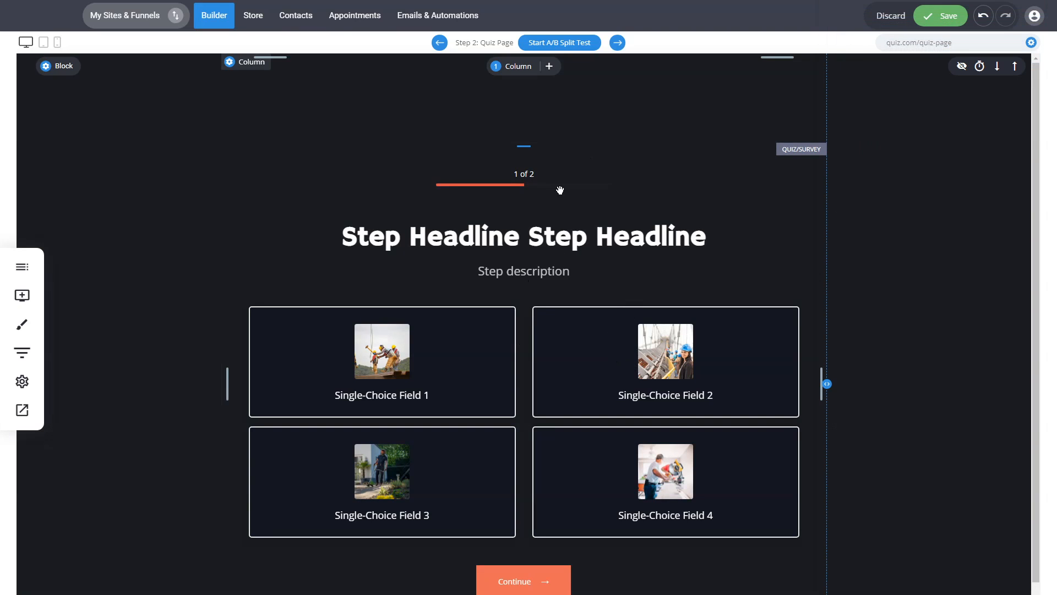
# Set the border color of the quiz's option boxes to the muted blue-gray #525971.
pyautogui.click(488, 379)
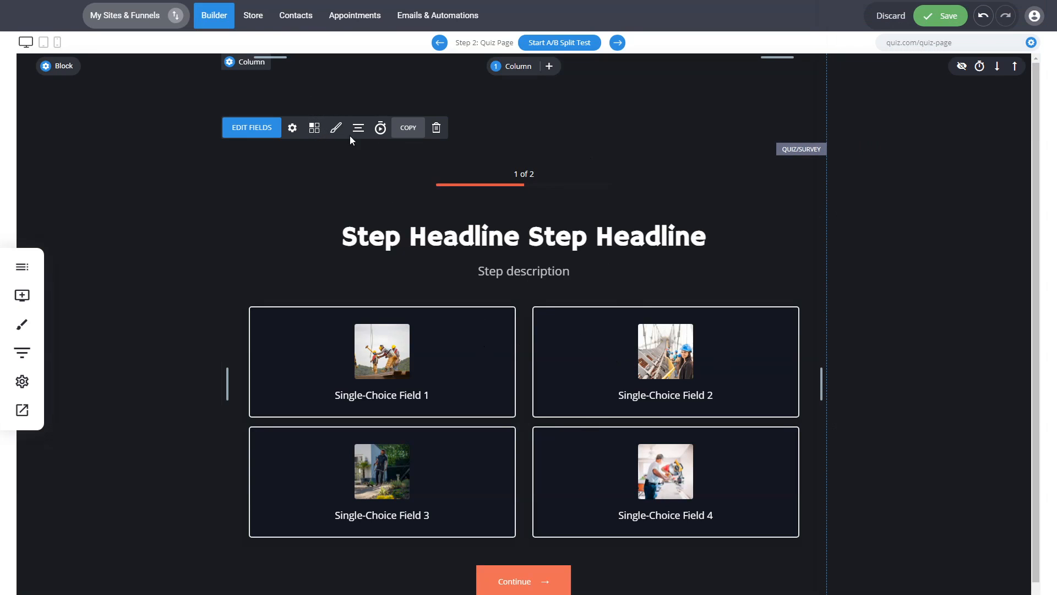
pyautogui.click(336, 127)
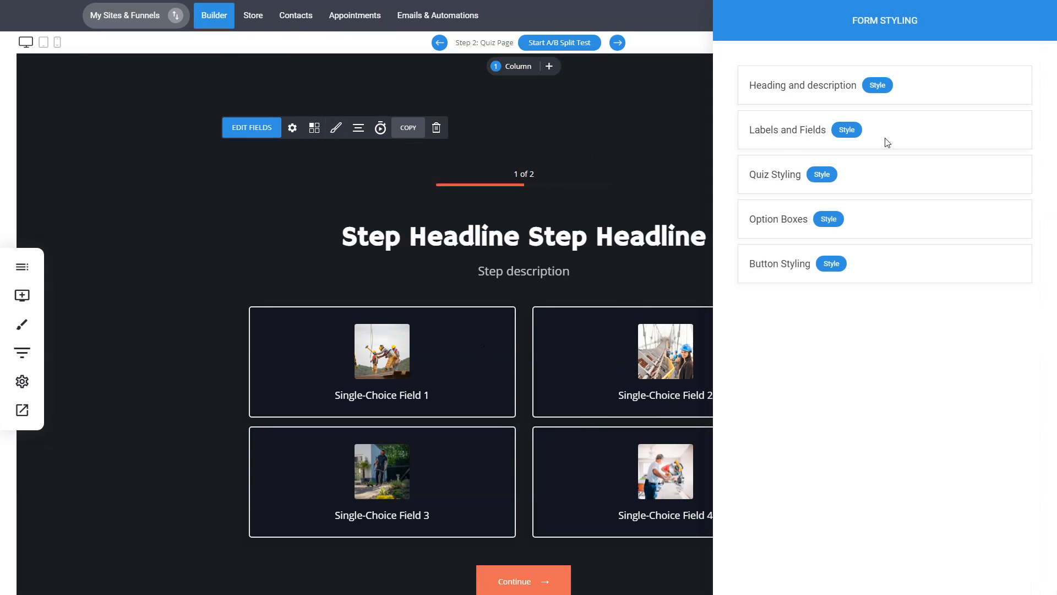
pyautogui.click(829, 219)
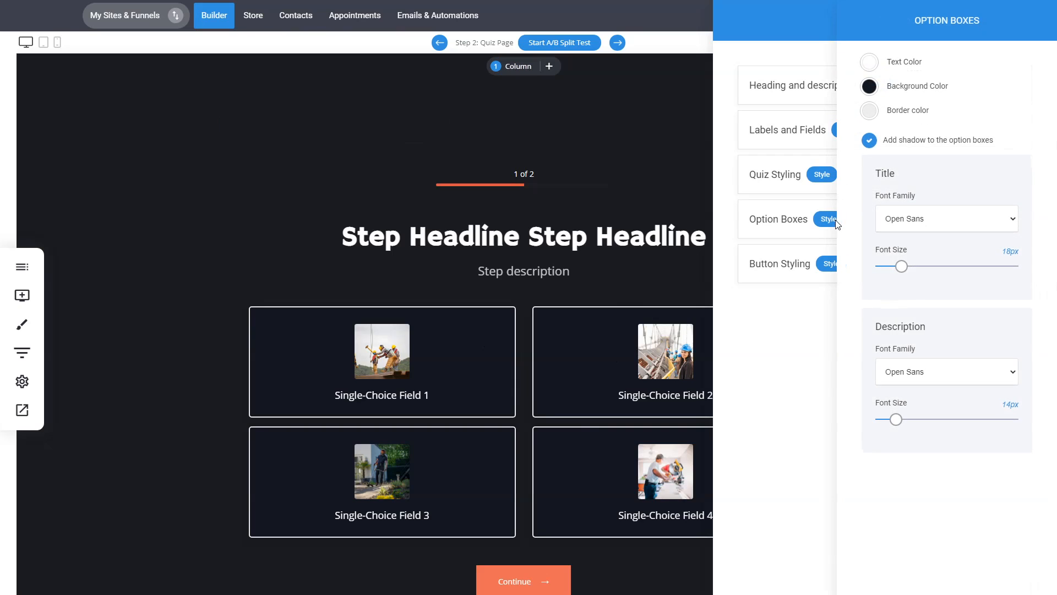
pyautogui.click(870, 112)
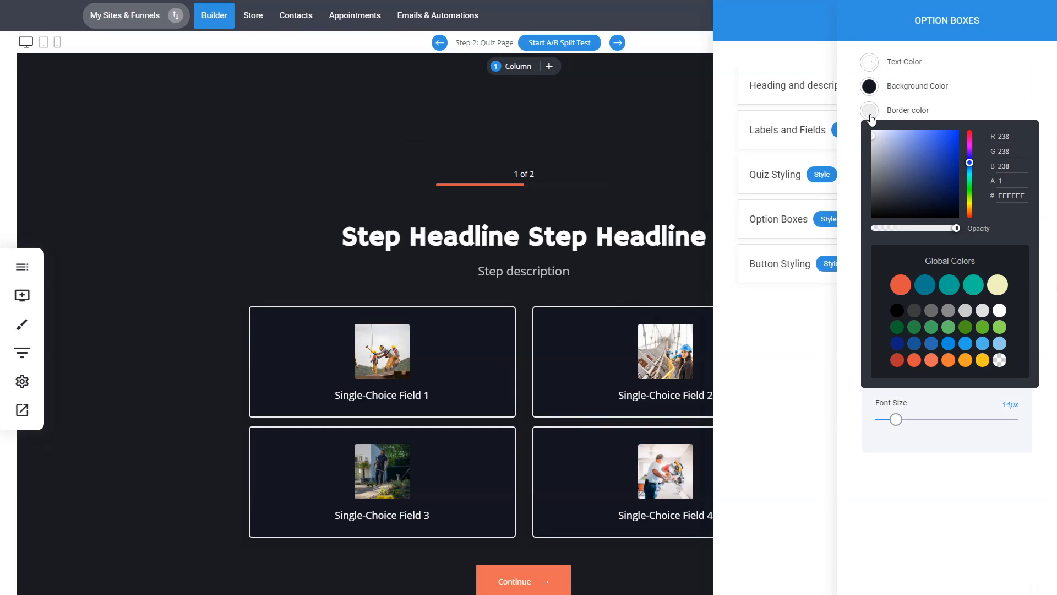
pyautogui.moveTo(881, 134); pyautogui.dragTo(895, 180)
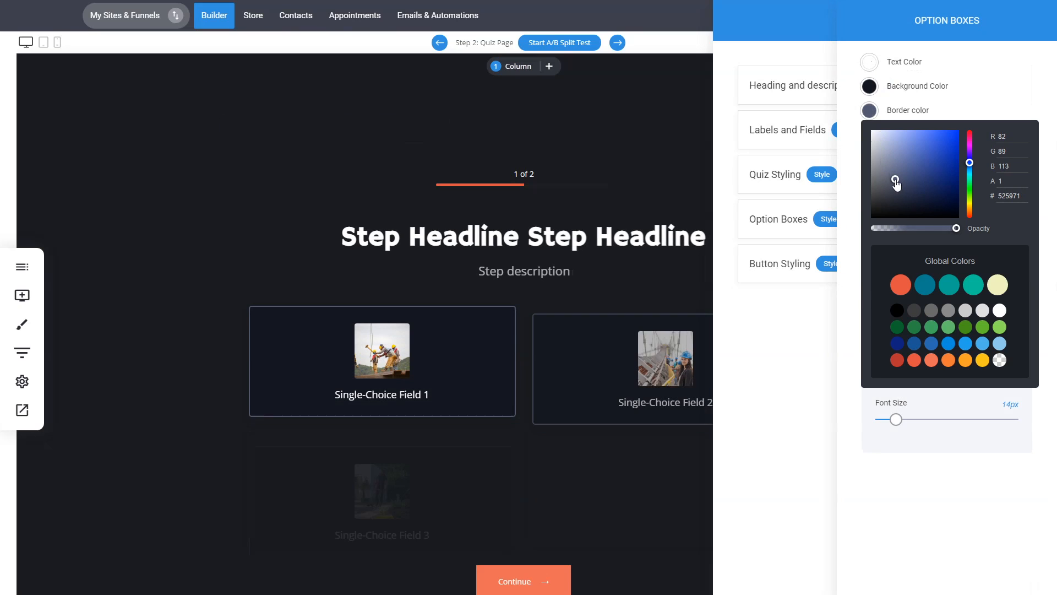
pyautogui.click(855, 329)
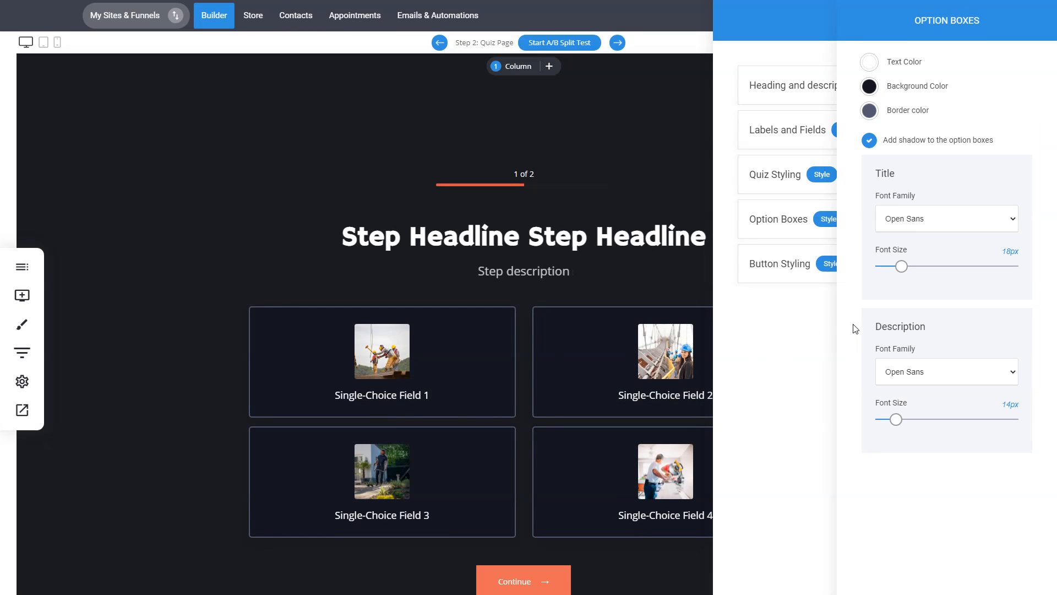
# Reduce the opacity of the option boxes' white text color to about 65%.
pyautogui.click(871, 62)
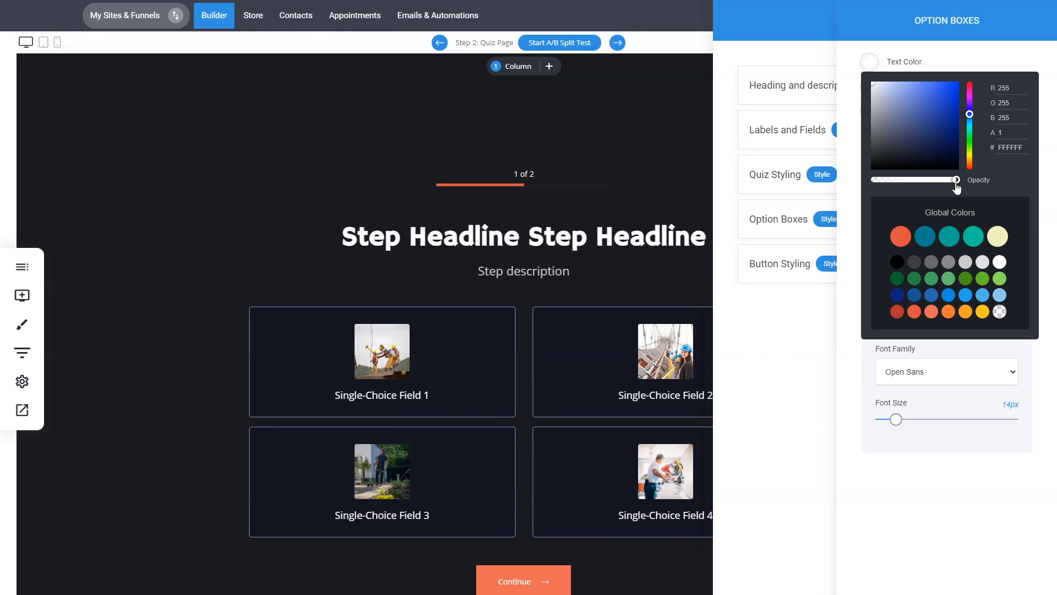
pyautogui.moveTo(956, 183); pyautogui.dragTo(928, 183)
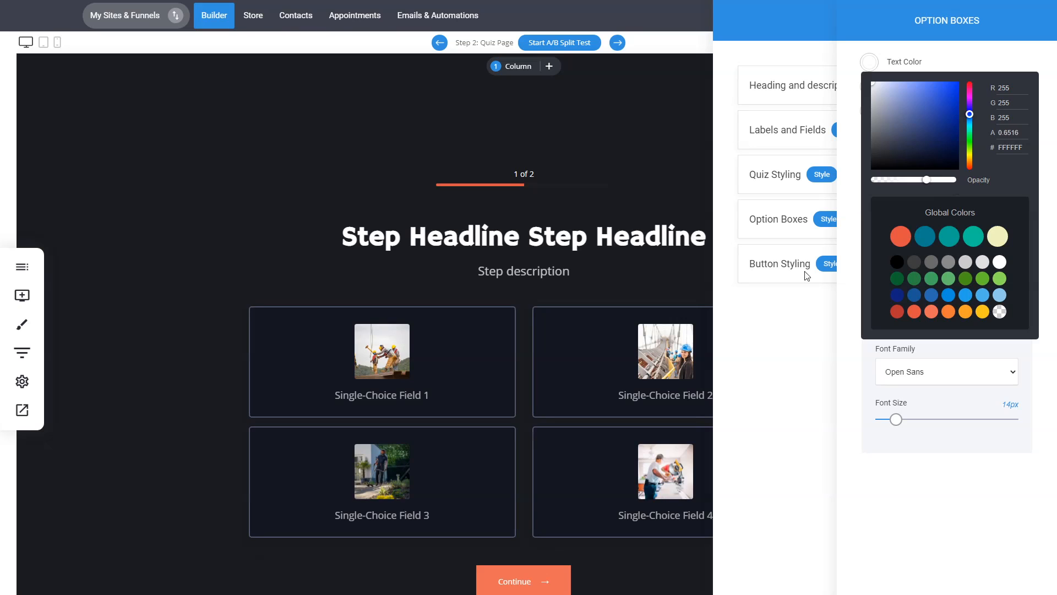
pyautogui.click(955, 498)
# Set the option boxes' title font to Hammersmith One at 23px.
pyautogui.click(903, 218)
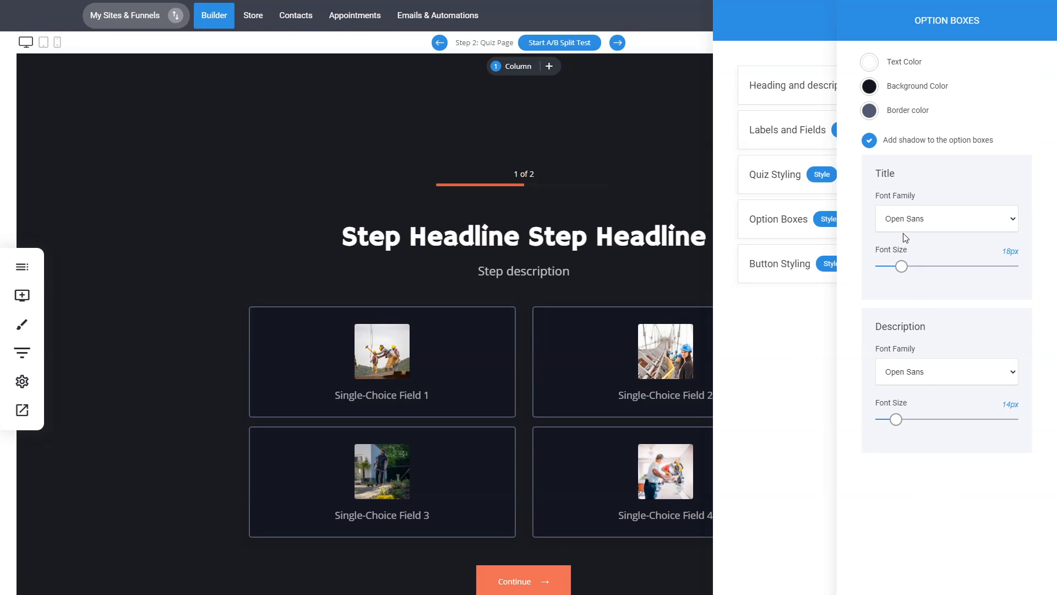
pyautogui.click(903, 266)
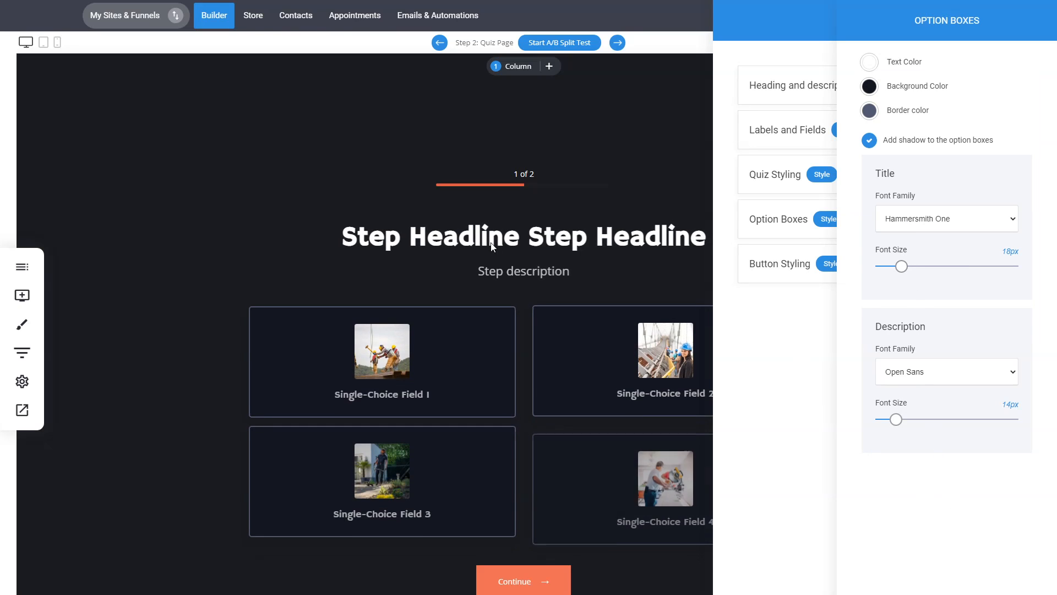
pyautogui.moveTo(904, 268); pyautogui.dragTo(911, 267)
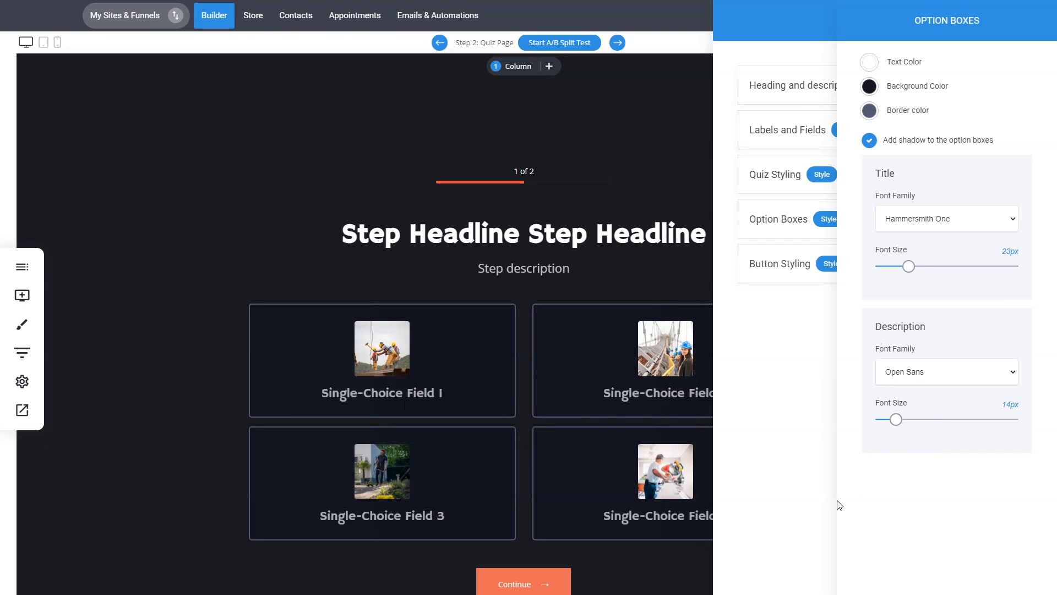
pyautogui.click(807, 449)
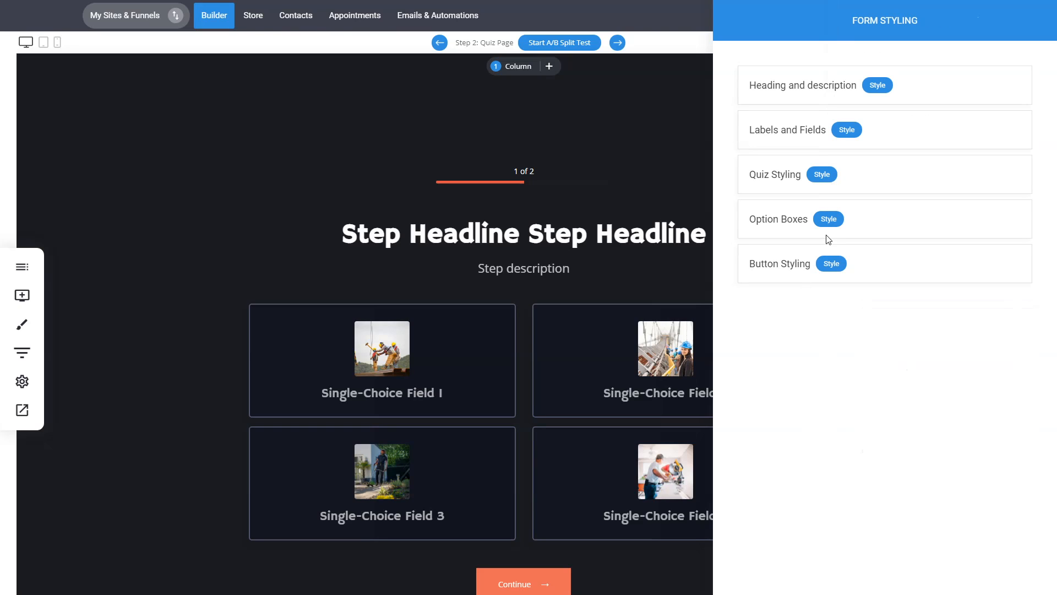
# Set the Continue button's color to #CF4C36 and raise its border radius to give it fully rounded ends.
pyautogui.click(831, 264)
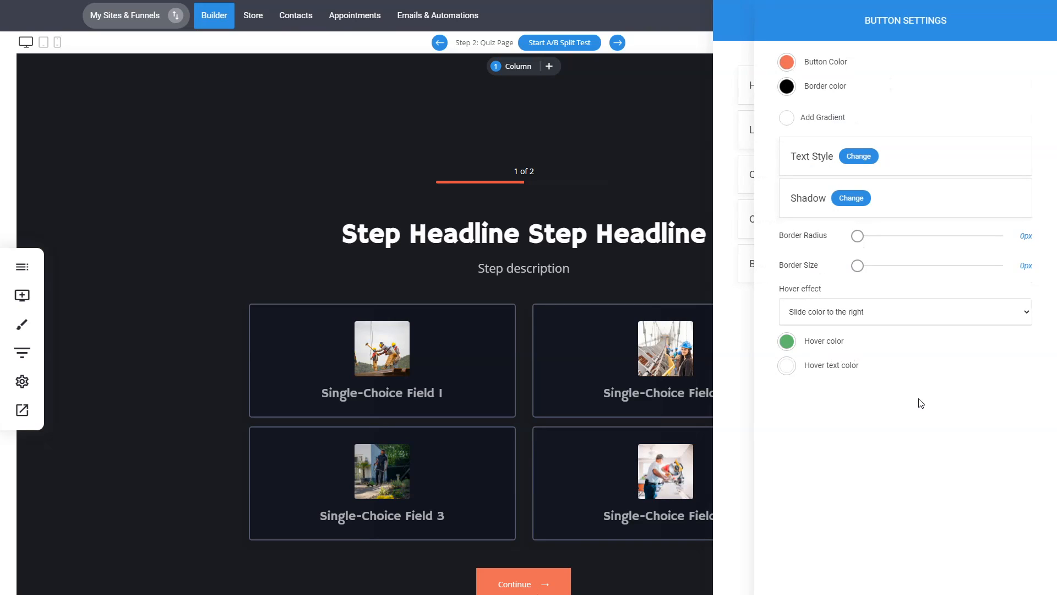
pyautogui.click(789, 66)
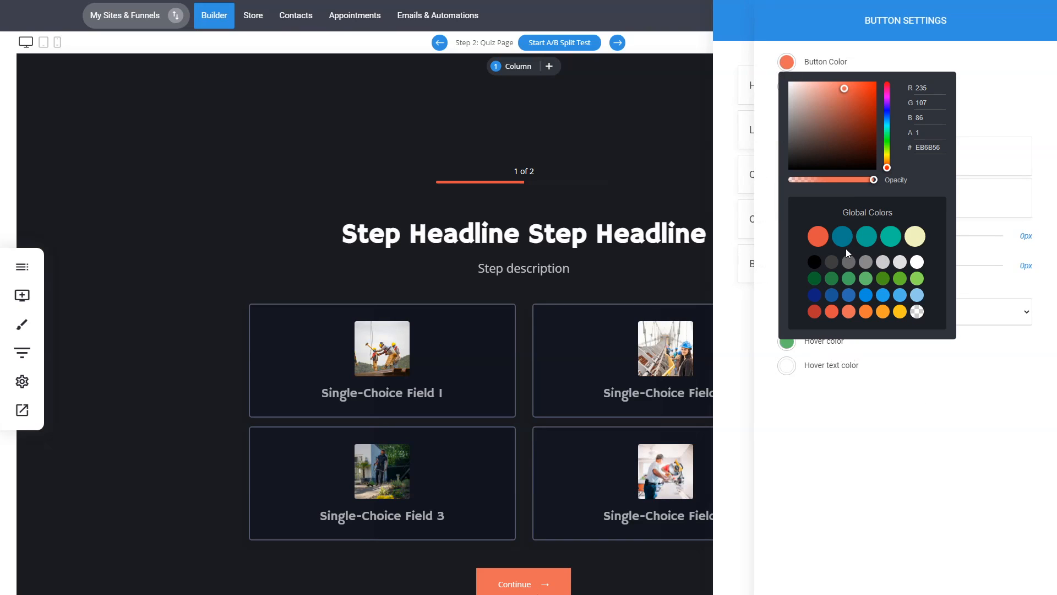
pyautogui.click(854, 98)
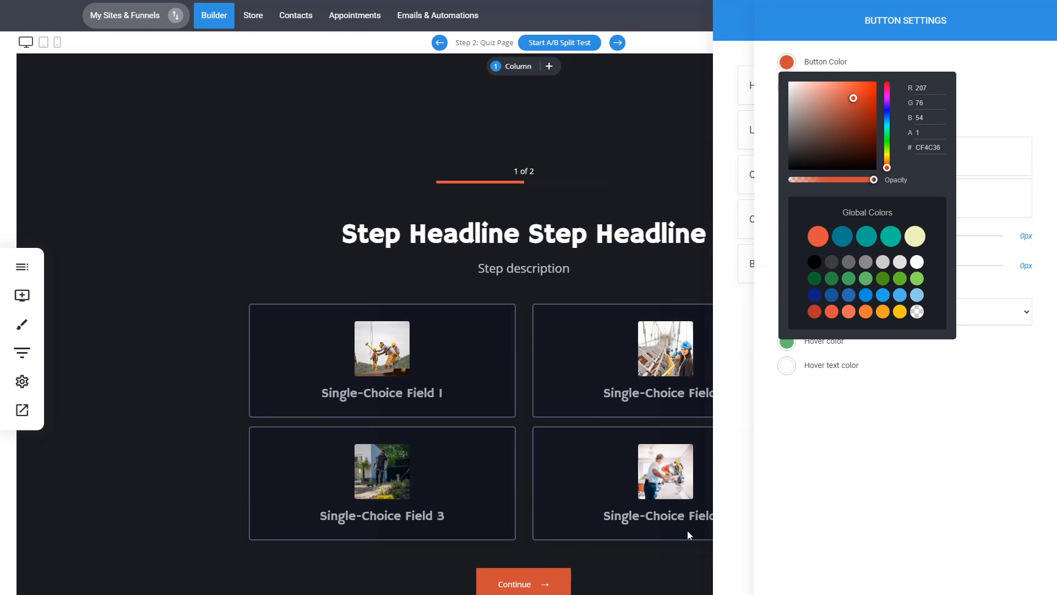
pyautogui.click(894, 457)
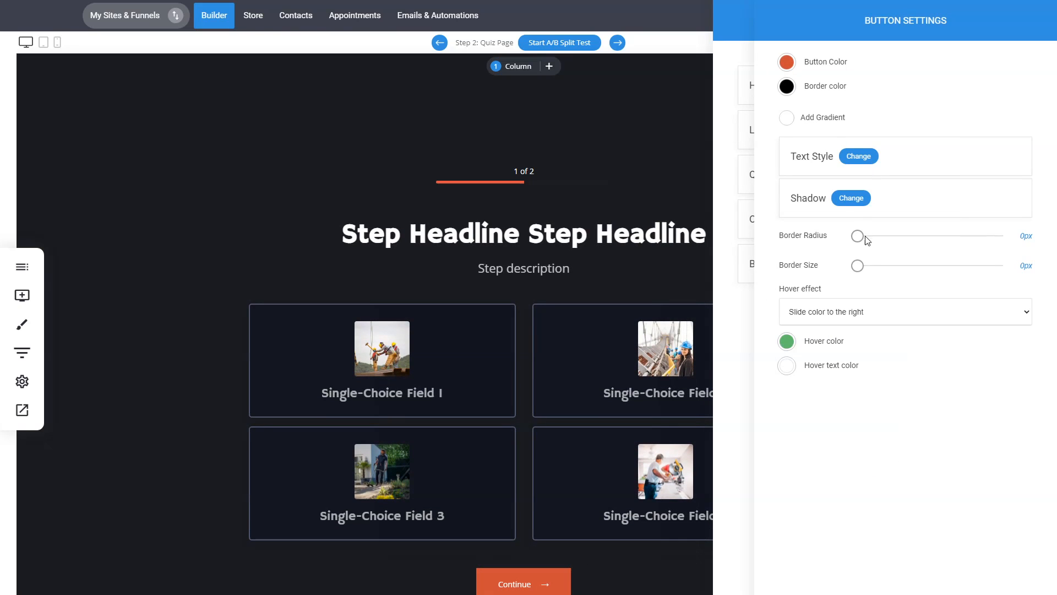
pyautogui.moveTo(858, 237); pyautogui.dragTo(945, 246)
# Set the Continue button's text to the Hammersmith One font at 20px.
pyautogui.click(857, 157)
pyautogui.moveTo(953, 154); pyautogui.dragTo(959, 154)
pyautogui.click(907, 175)
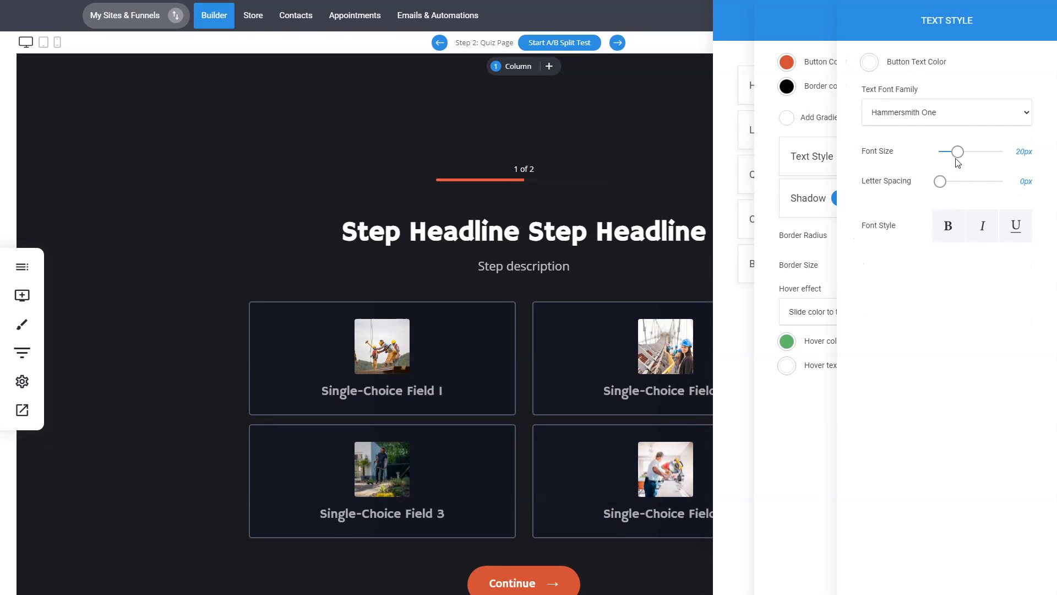
# Set the Continue button's text size to 23px with 1px letter spacing and close the form styling settings.
pyautogui.moveTo(959, 152); pyautogui.dragTo(944, 182)
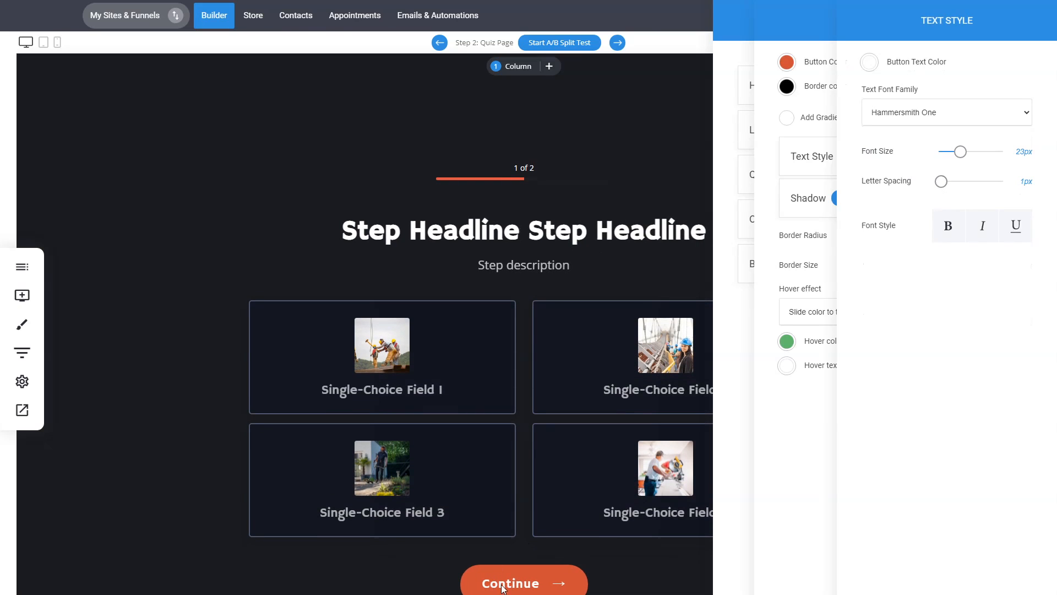
pyautogui.click(815, 430)
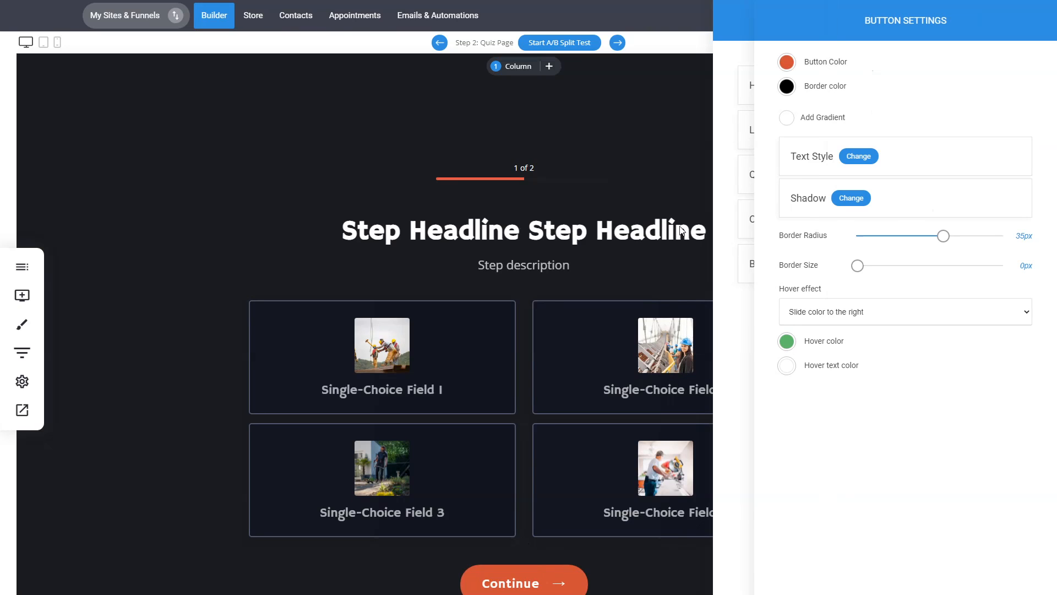
pyautogui.click(741, 315)
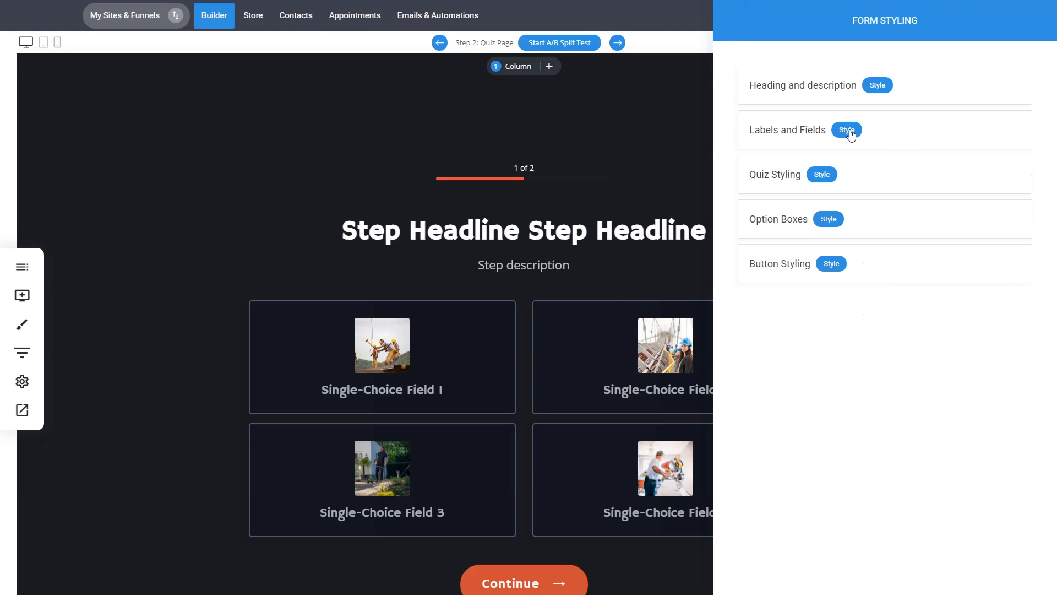
pyautogui.click(529, 285)
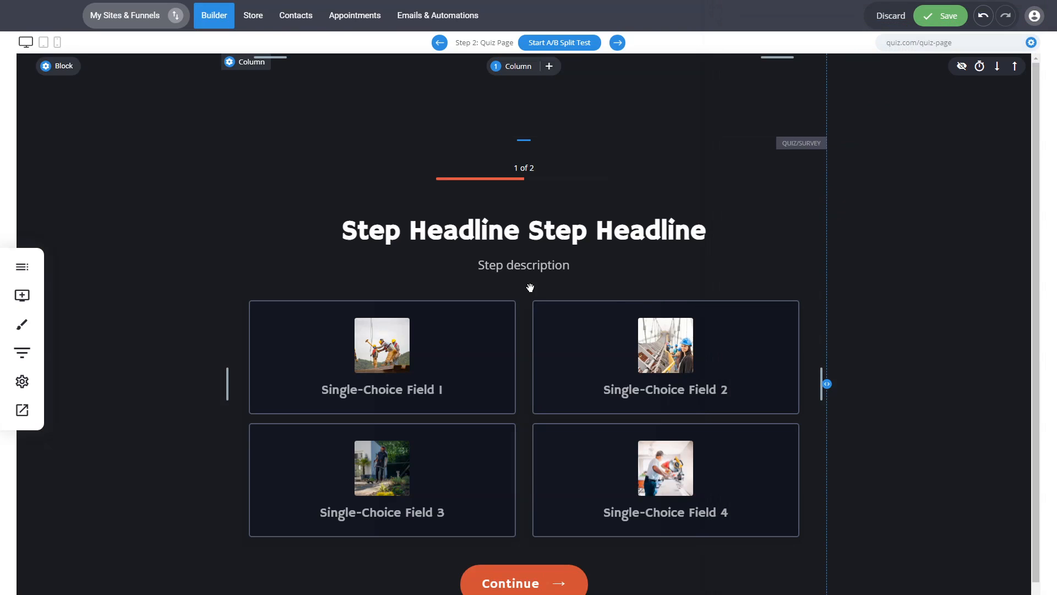
# Review the fields of the form's second step and preview the quiz page.
pyautogui.click(472, 297)
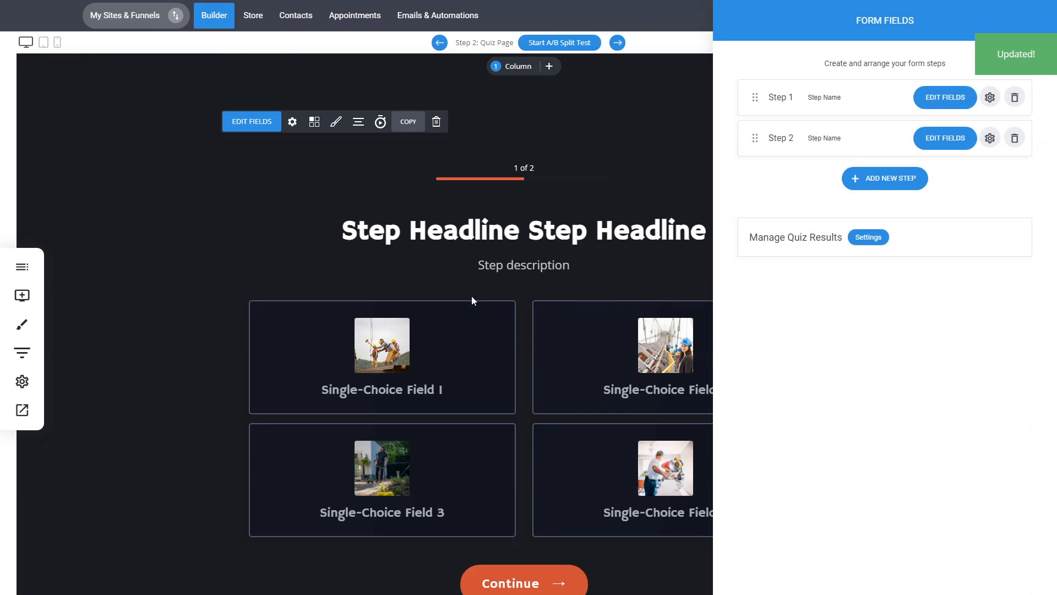
pyautogui.click(945, 138)
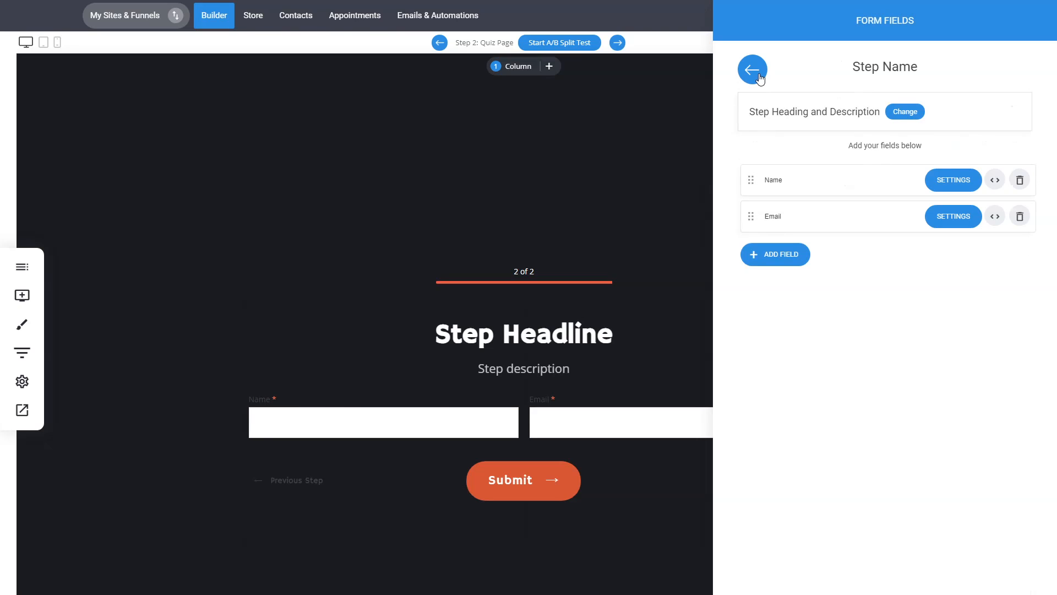
pyautogui.click(759, 77)
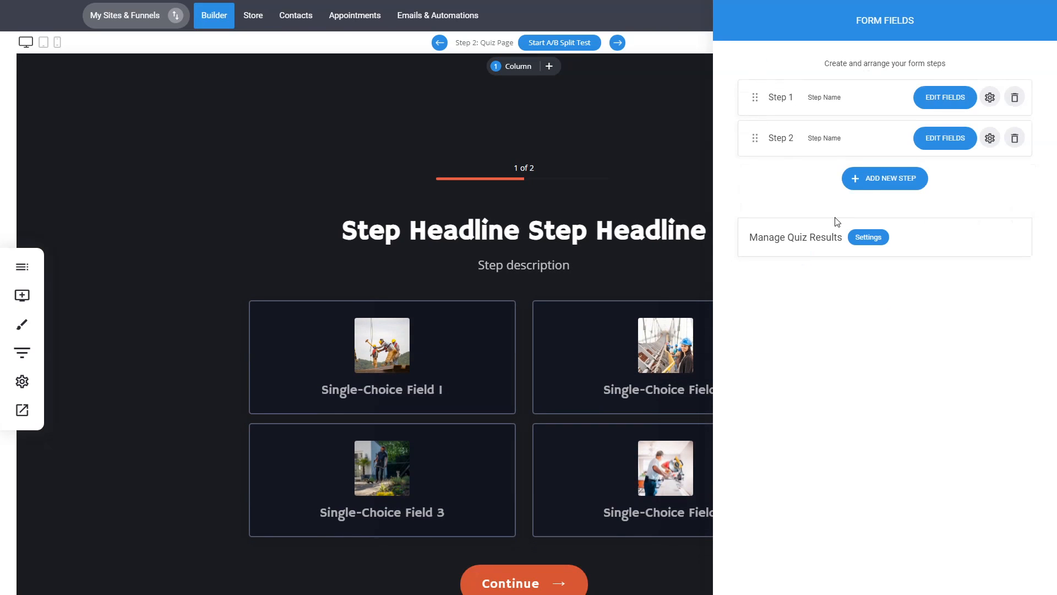
pyautogui.click(579, 266)
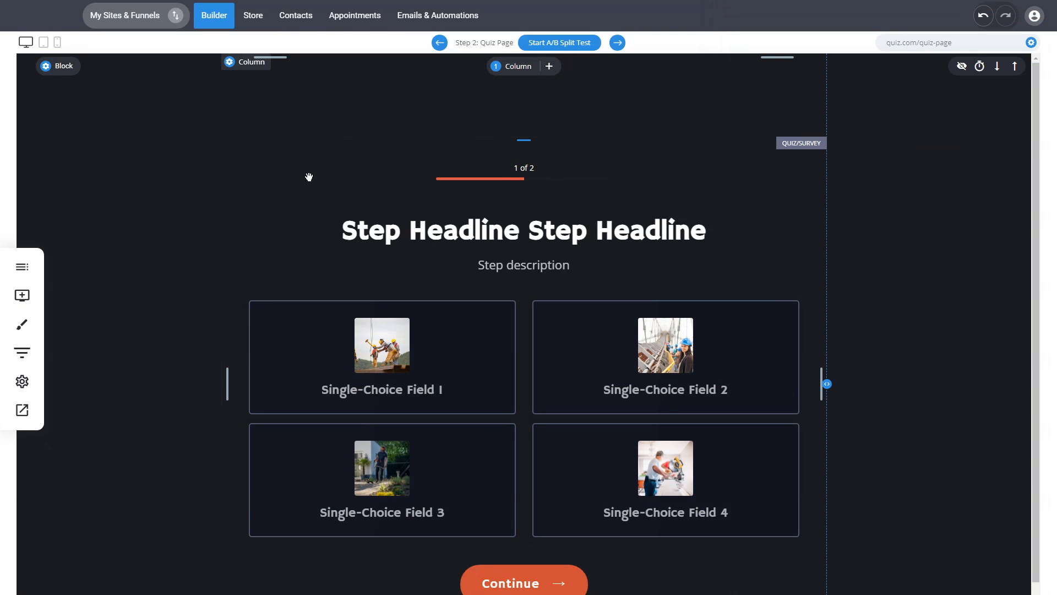
pyautogui.click(22, 410)
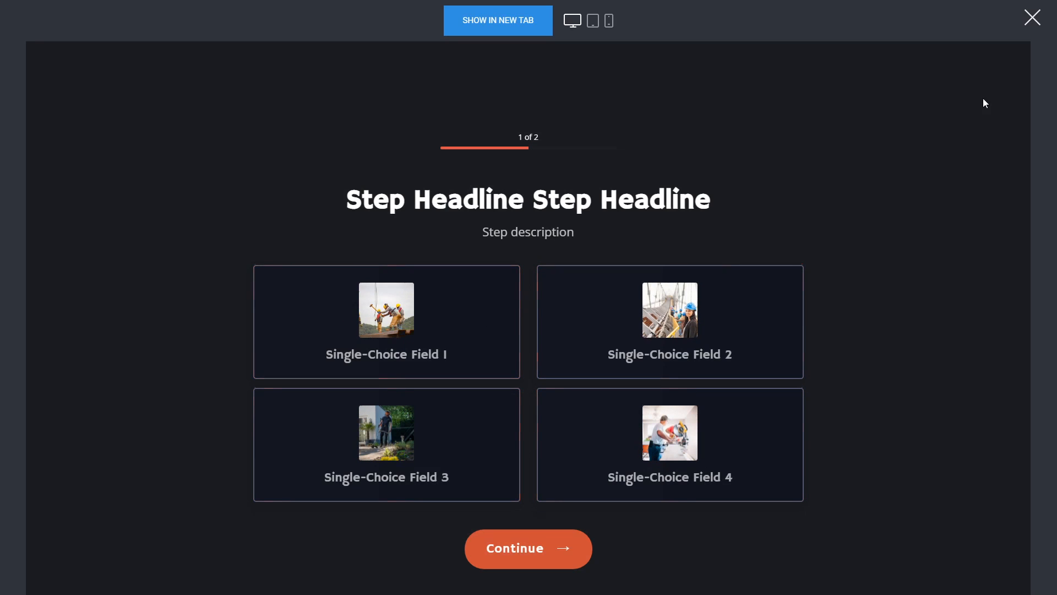
pyautogui.click(1032, 18)
# Try the single-choice field's images at their preserved size, and set the image style to Fit in a circle.
pyautogui.moveTo(491, 390)
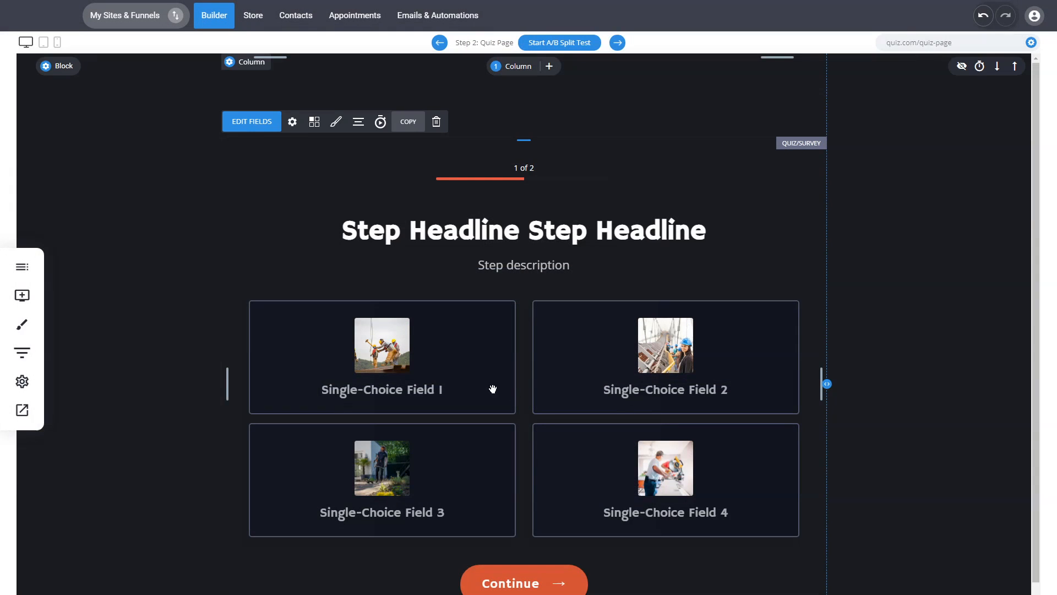
pyautogui.click(270, 124)
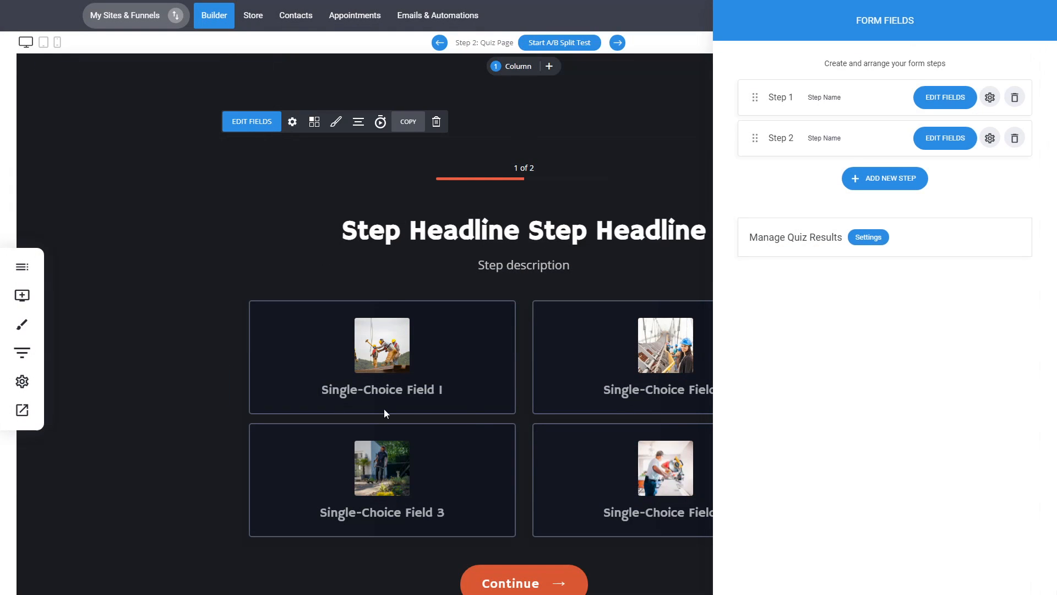
pyautogui.click(947, 104)
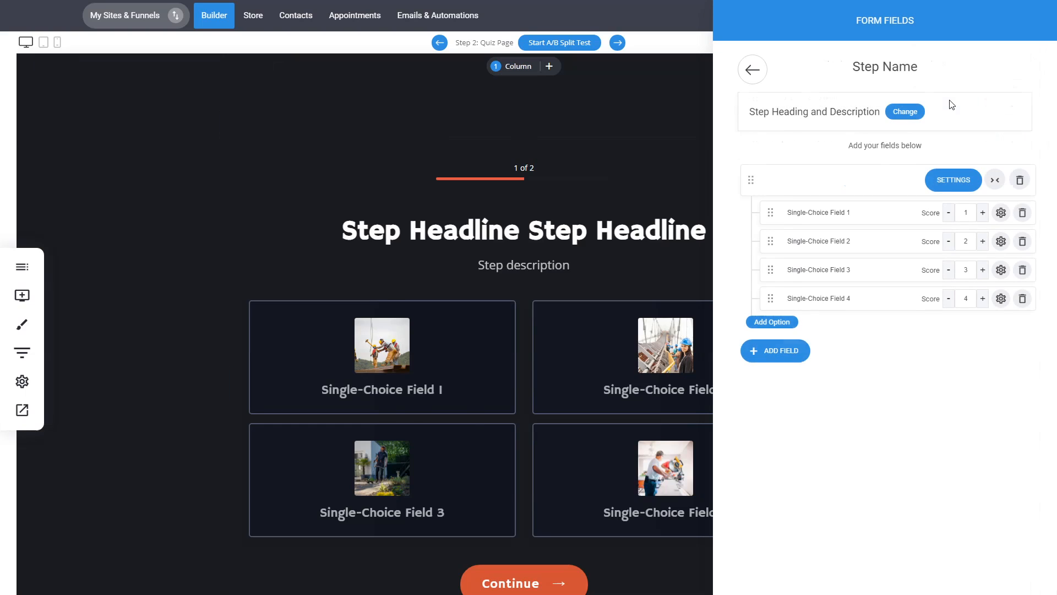
pyautogui.click(943, 180)
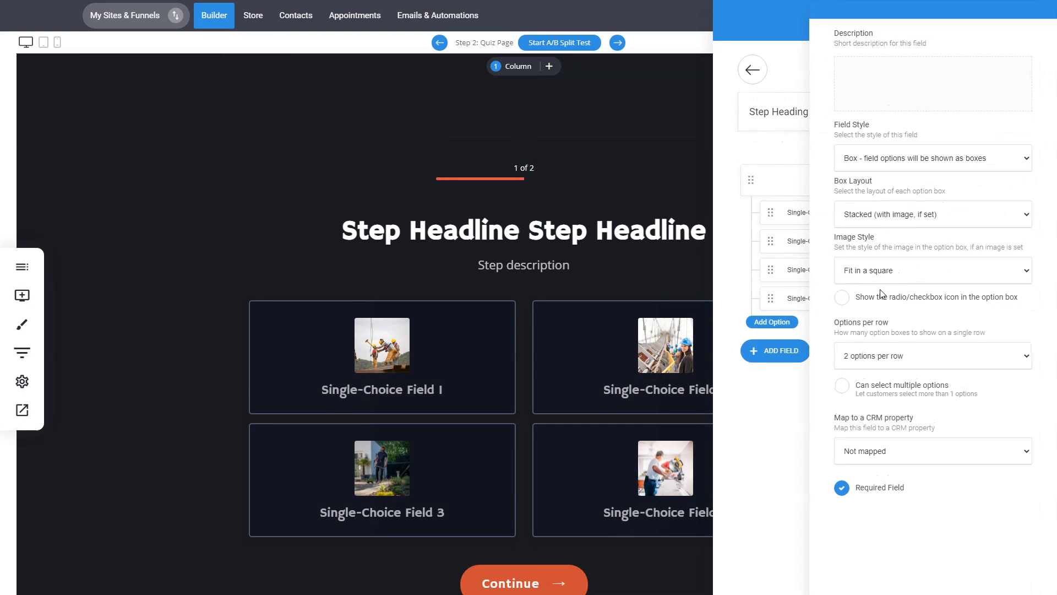
pyautogui.click(878, 314)
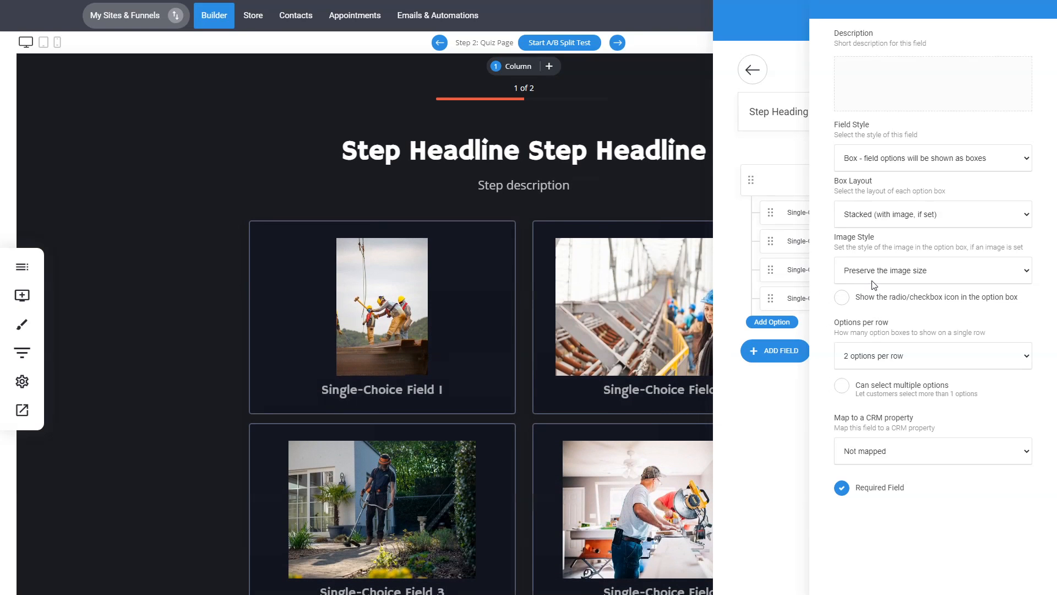
pyautogui.click(870, 299)
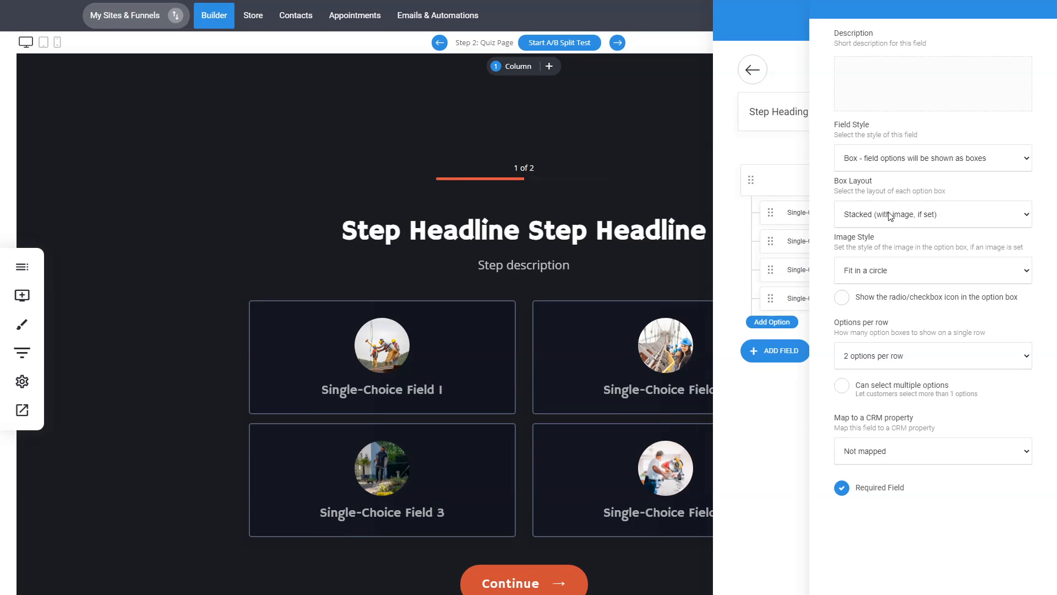
# Try the With icon box layout for the single-choice field, and set it to Aligned at left (with image, if set).
pyautogui.click(878, 238)
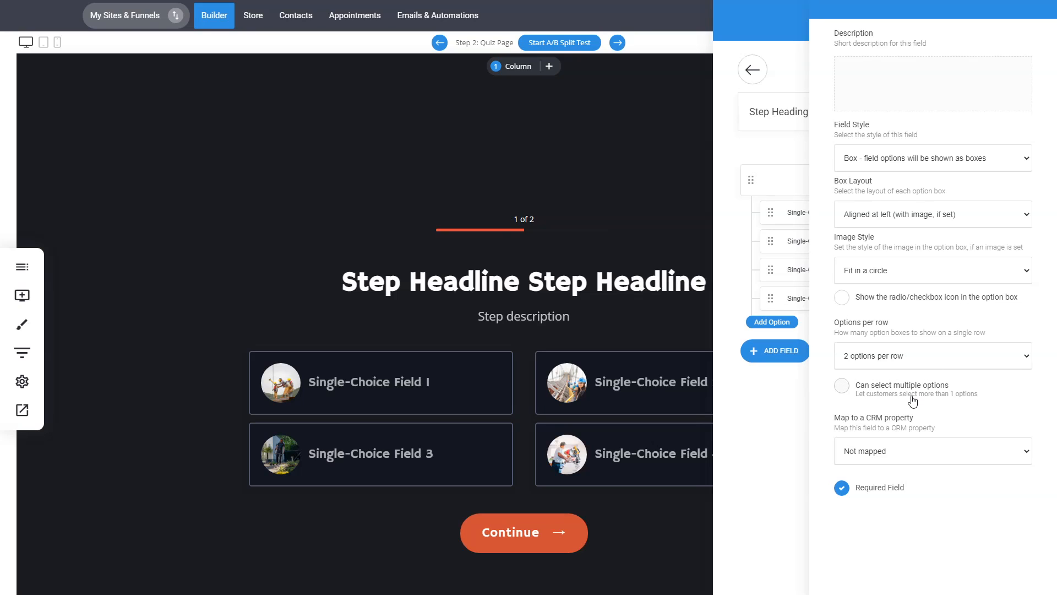
pyautogui.click(889, 255)
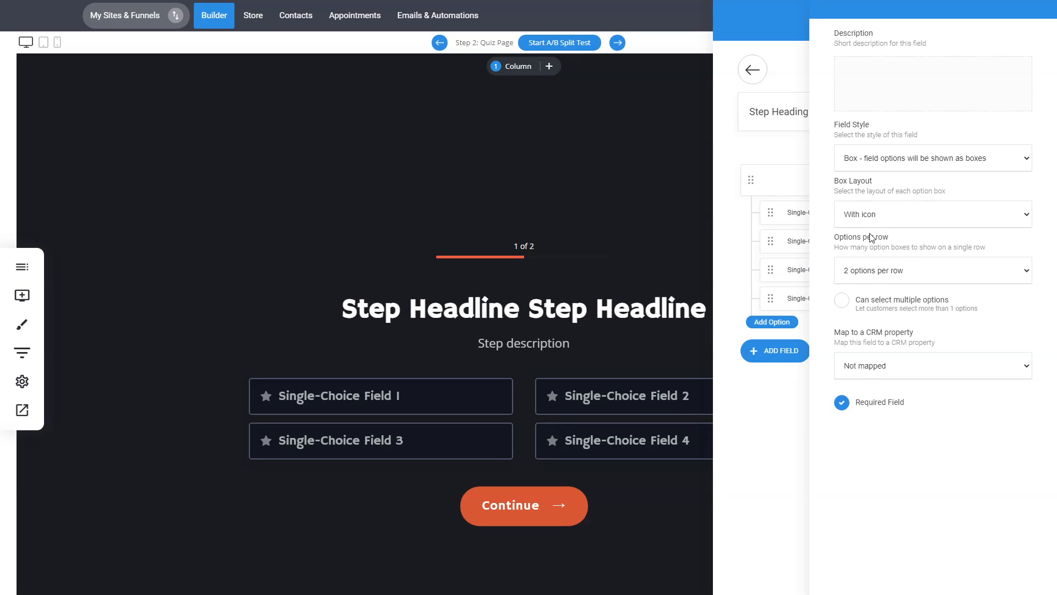
pyautogui.click(880, 217)
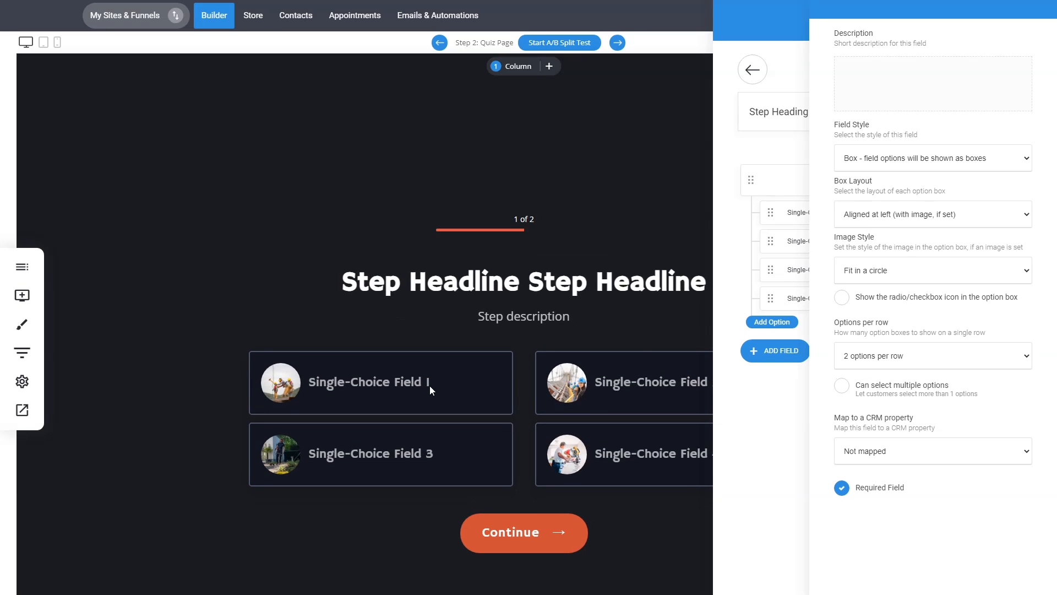
pyautogui.click(749, 459)
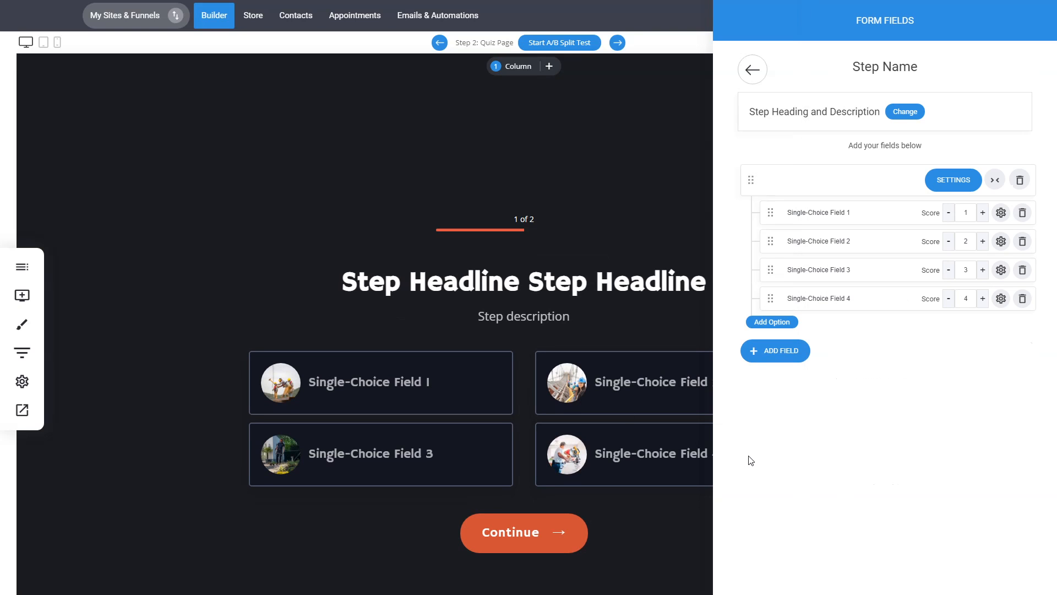
# Add a Rating / Score field below the single-choice options and set its range layout to Underlined.
pyautogui.click(778, 348)
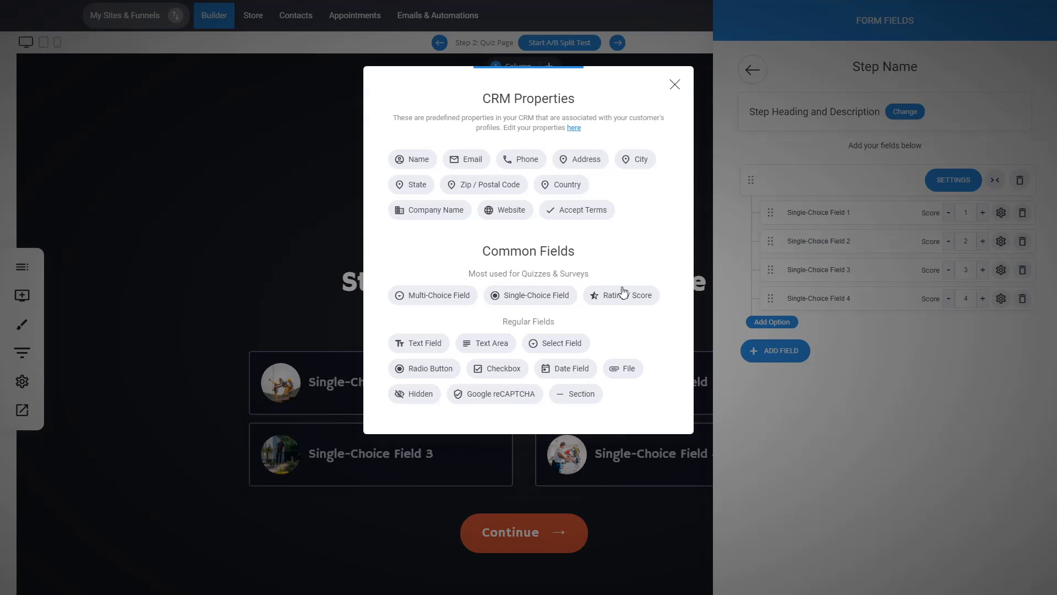
pyautogui.click(625, 300)
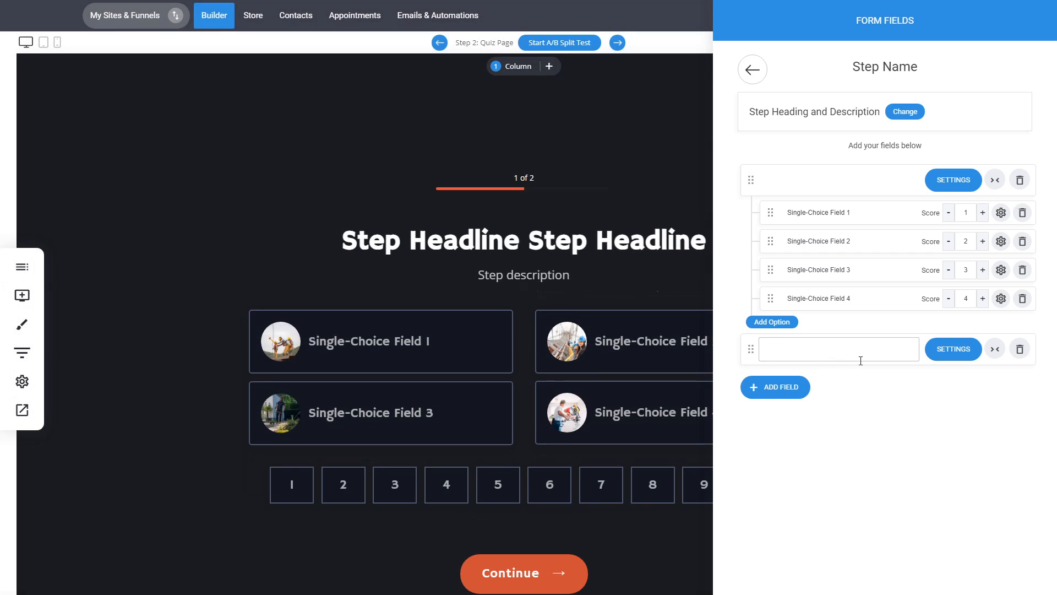
pyautogui.click(942, 355)
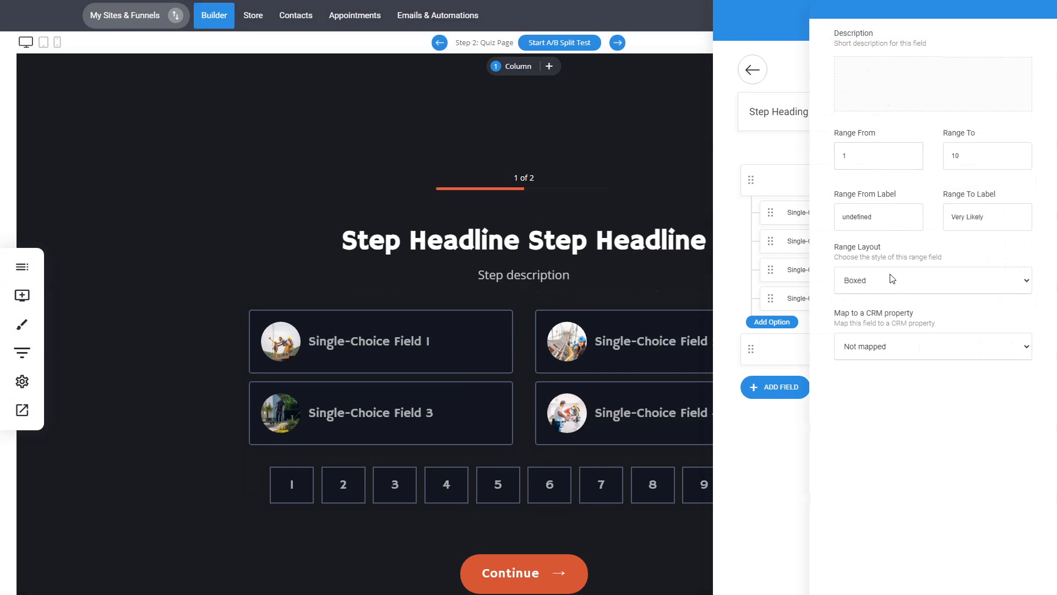
pyautogui.click(884, 307)
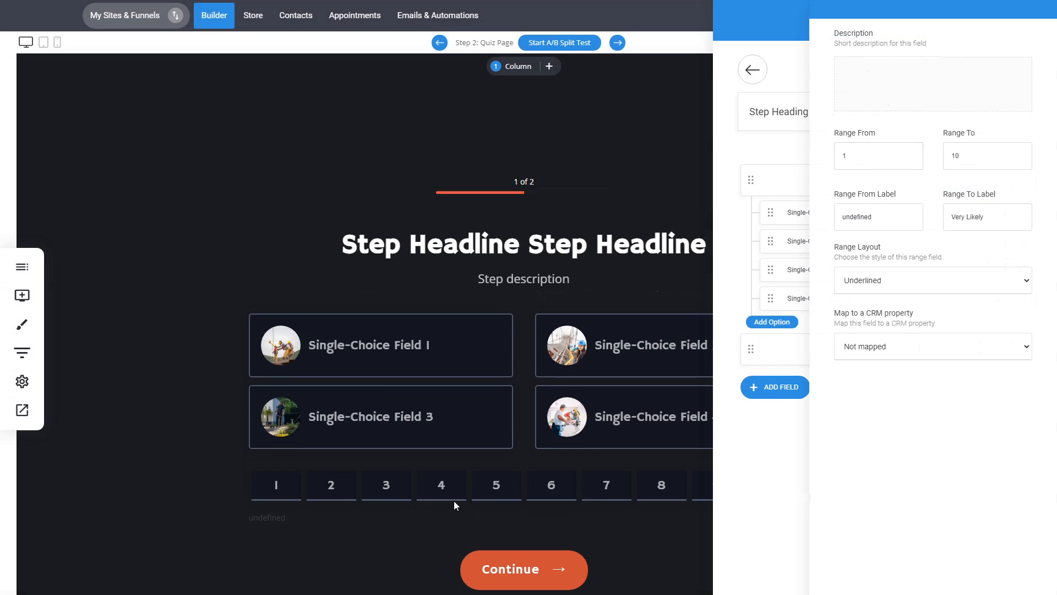
pyautogui.click(780, 160)
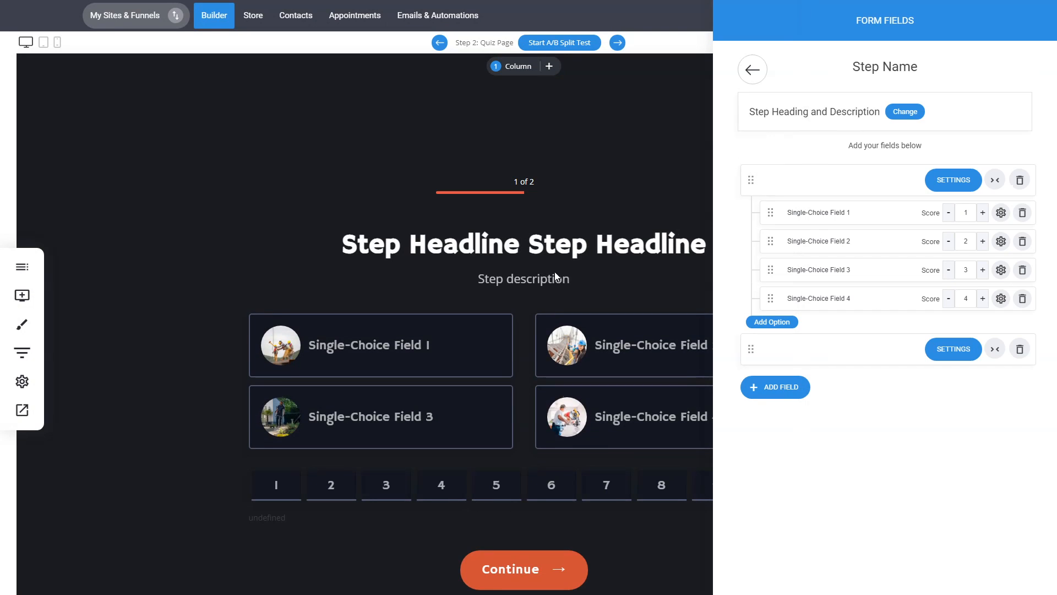
pyautogui.click(583, 270)
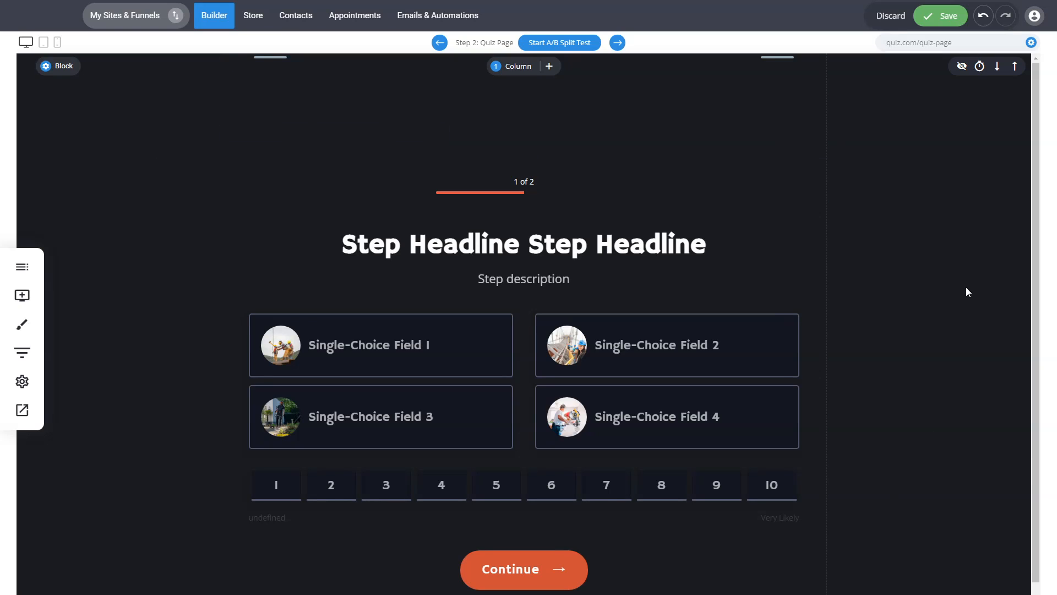
# Try a #3A4048 background color on the form's column and reset it to transparent.
pyautogui.click(58, 67)
pyautogui.click(85, 107)
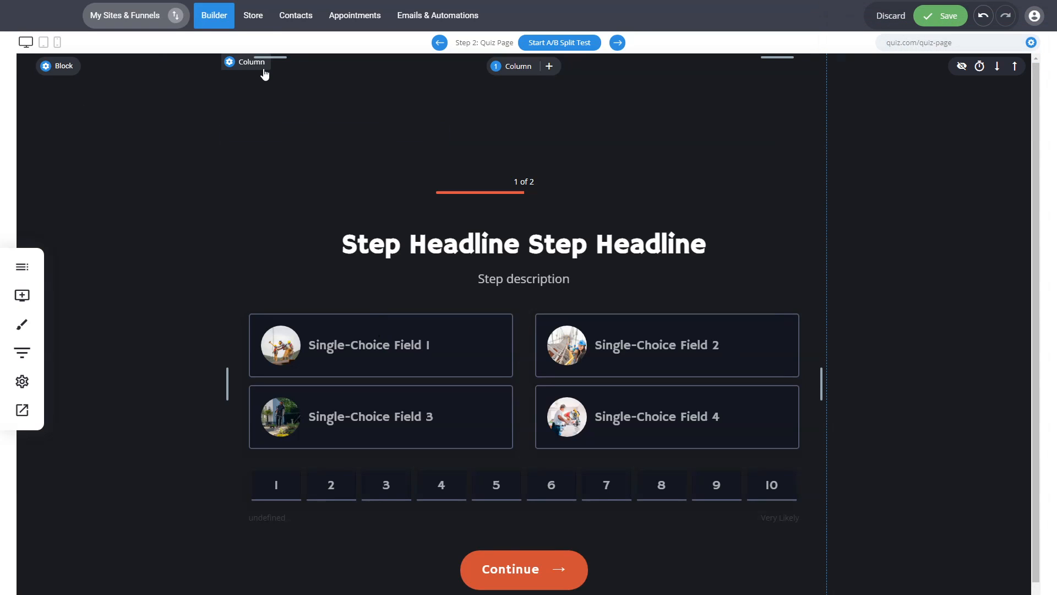
pyautogui.click(266, 65)
pyautogui.click(861, 139)
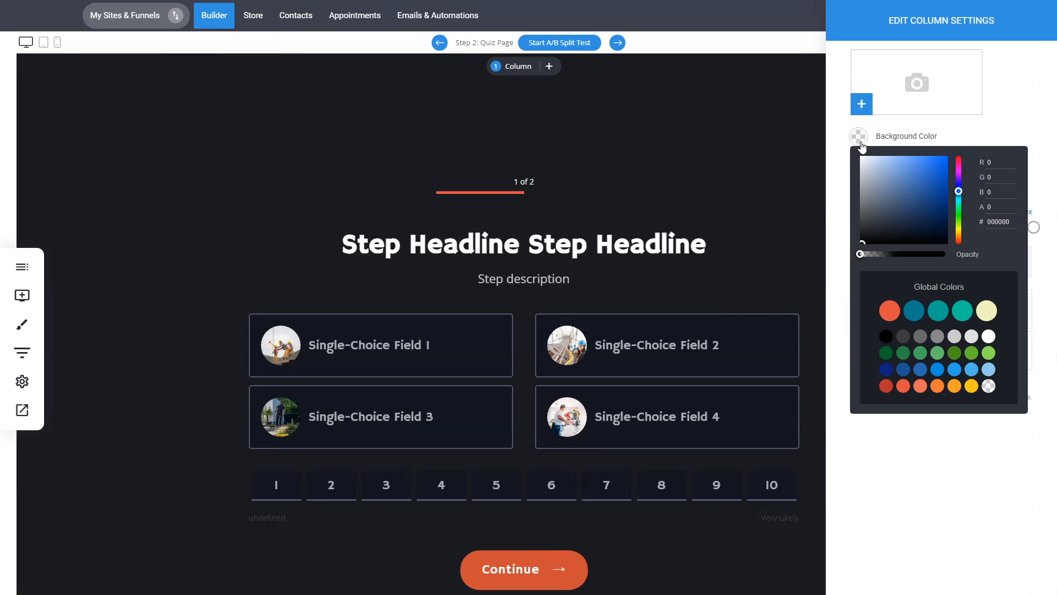
pyautogui.click(877, 221)
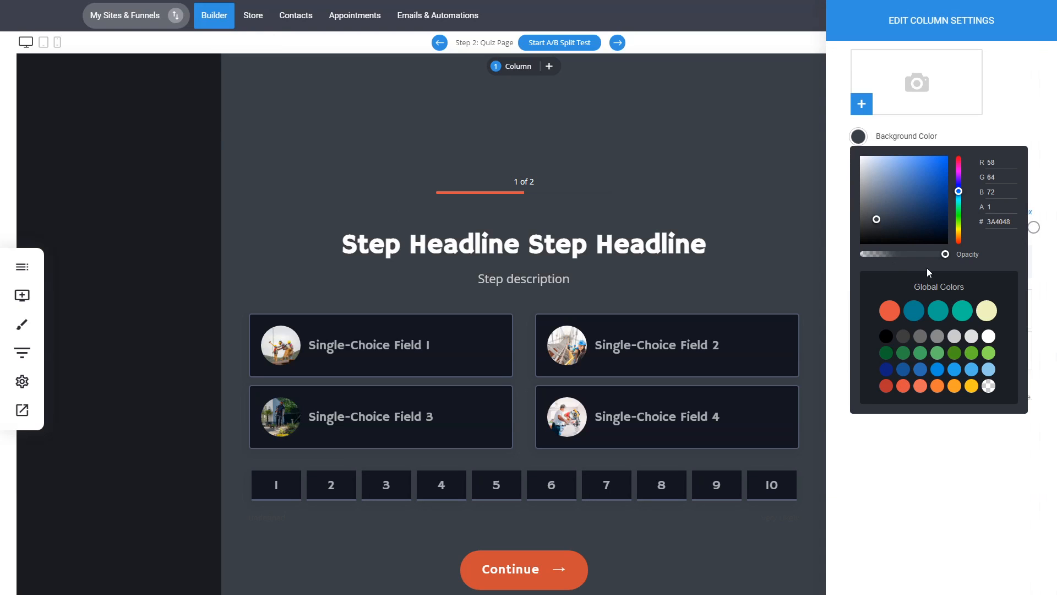
pyautogui.click(988, 386)
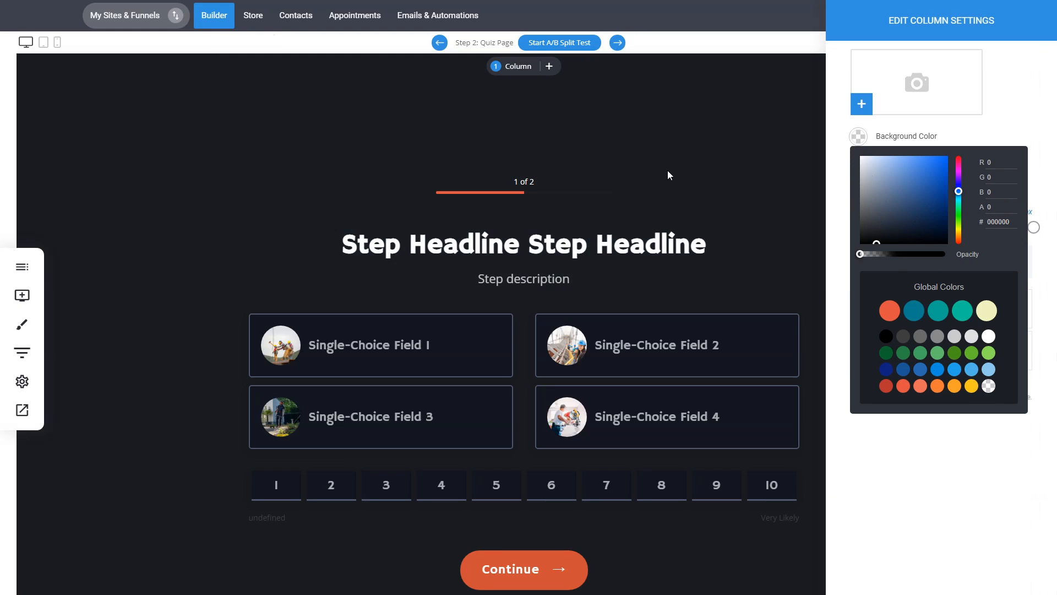
pyautogui.click(656, 172)
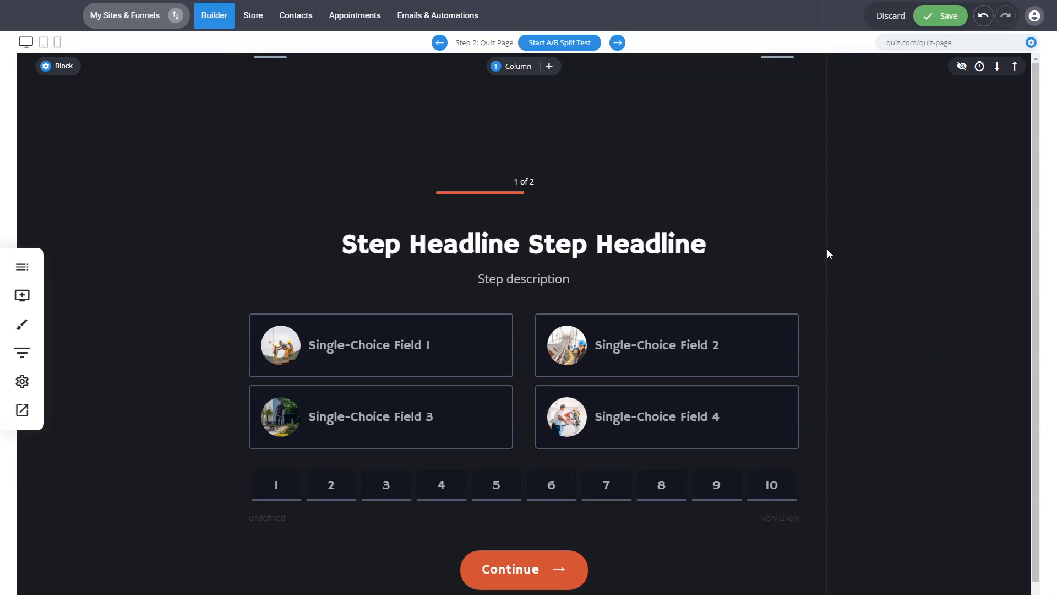
pyautogui.click(556, 232)
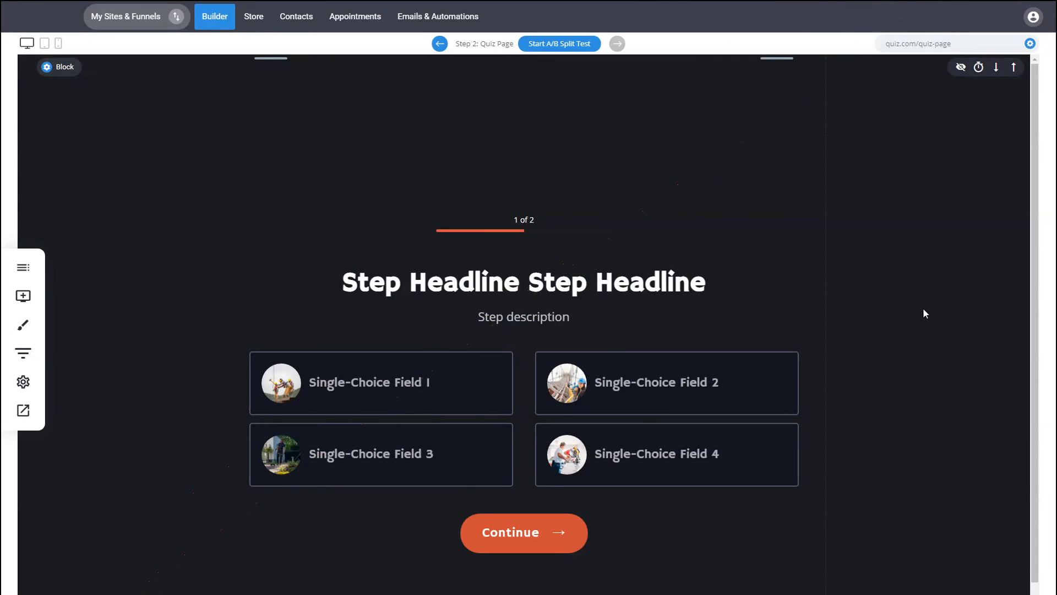
# Add a funnel page named Result 1 from the "Thank you for reaching out!" template in the Thank You category.
pyautogui.click(32, 358)
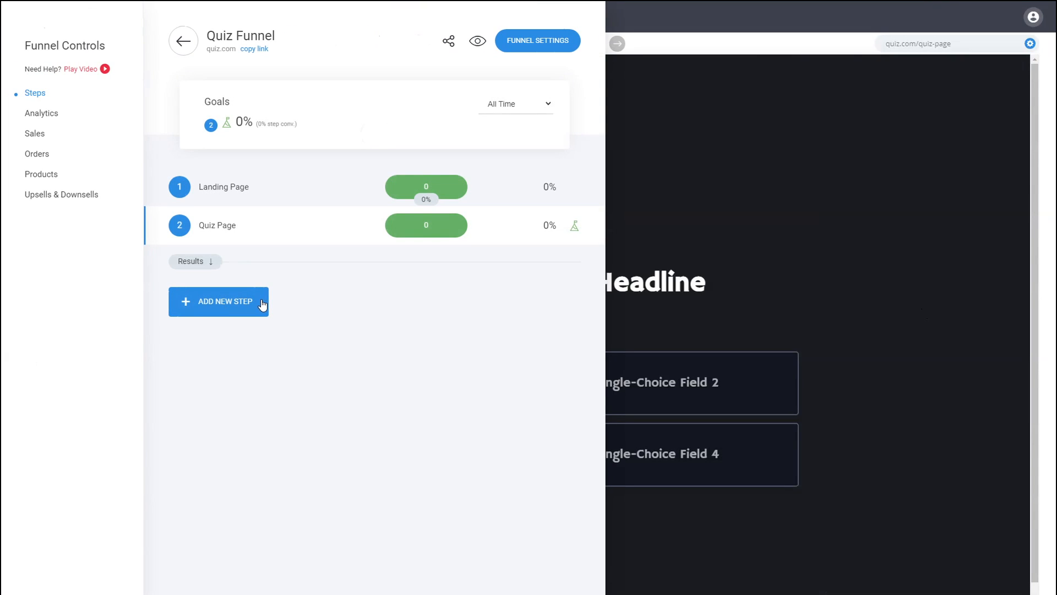
pyautogui.click(262, 303)
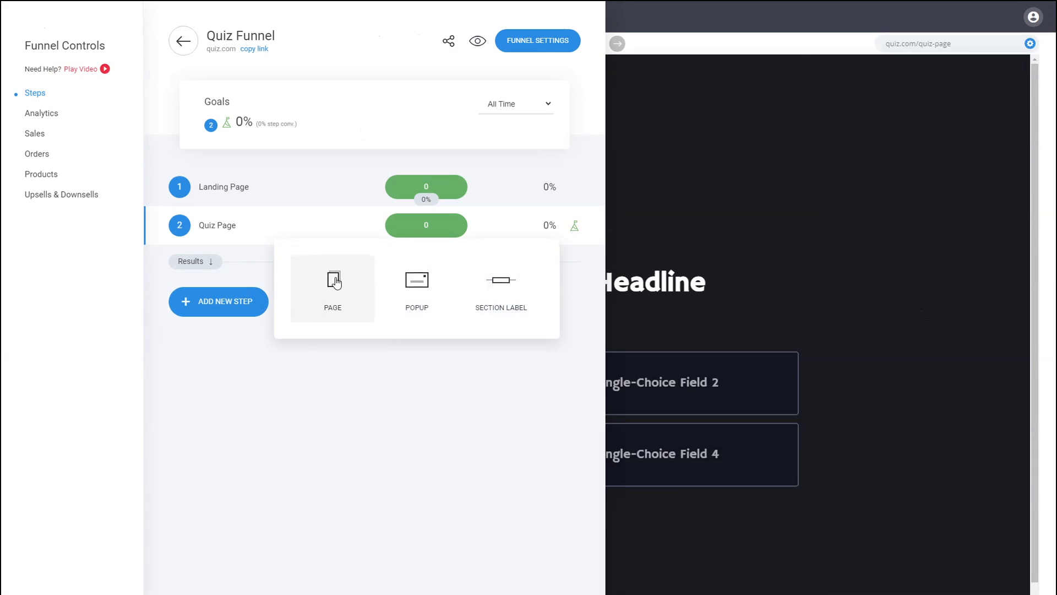
pyautogui.click(330, 281)
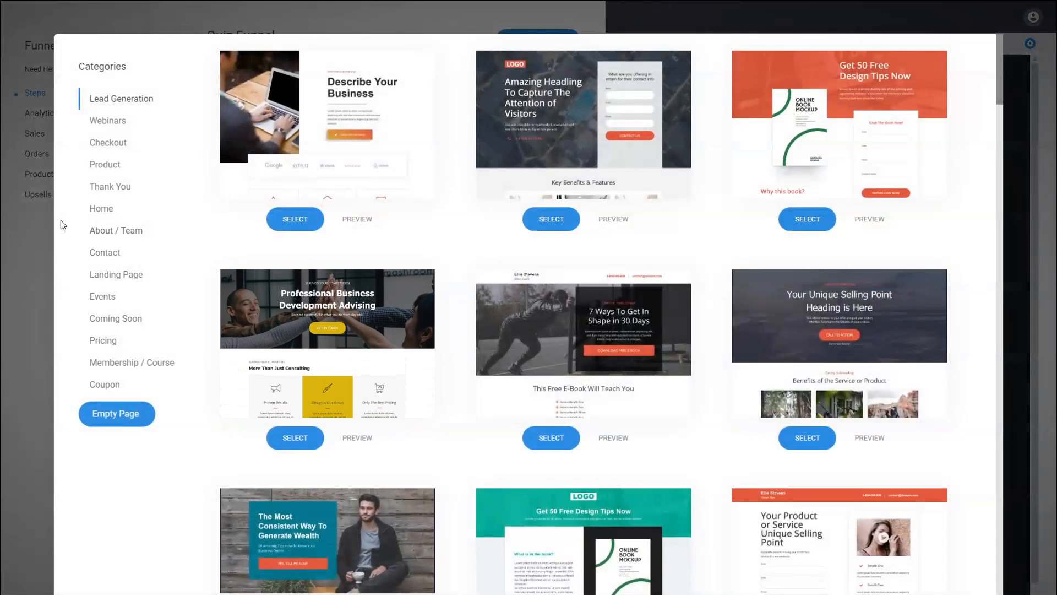
pyautogui.click(98, 189)
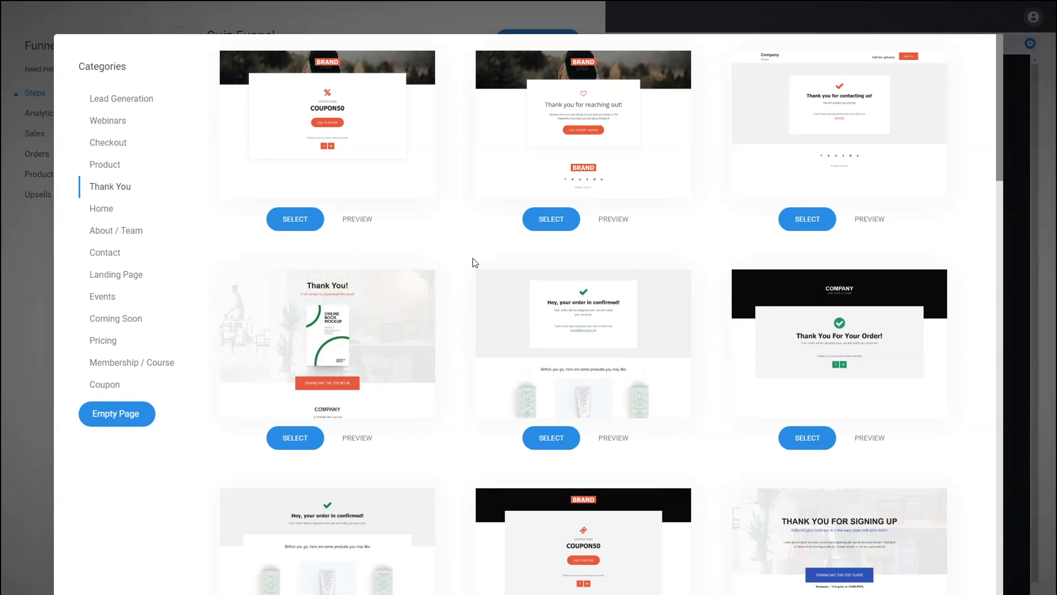
pyautogui.click(639, 153)
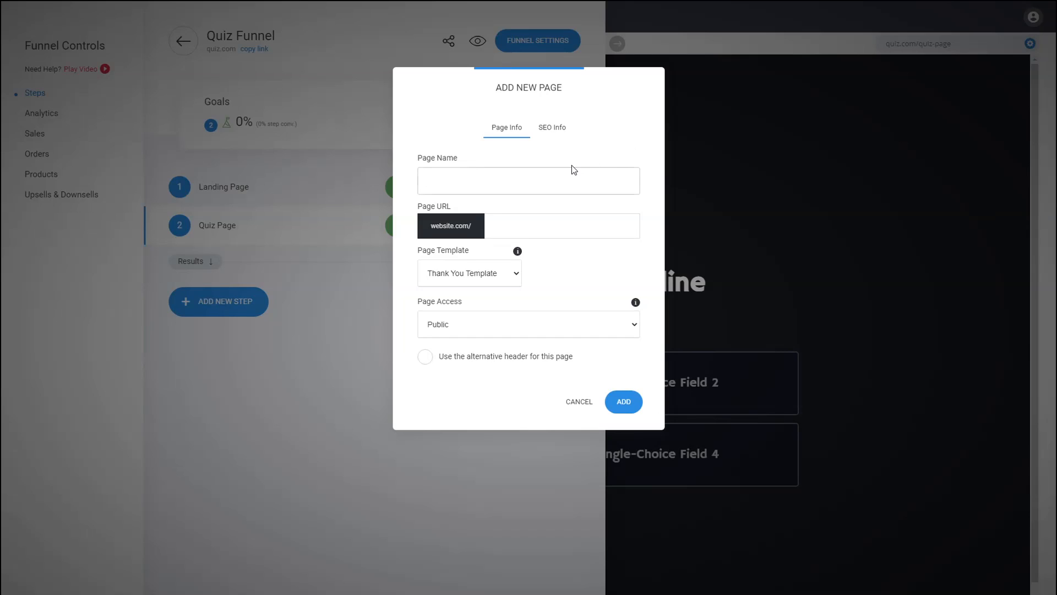
pyautogui.write('Result 1')
pyautogui.click(622, 403)
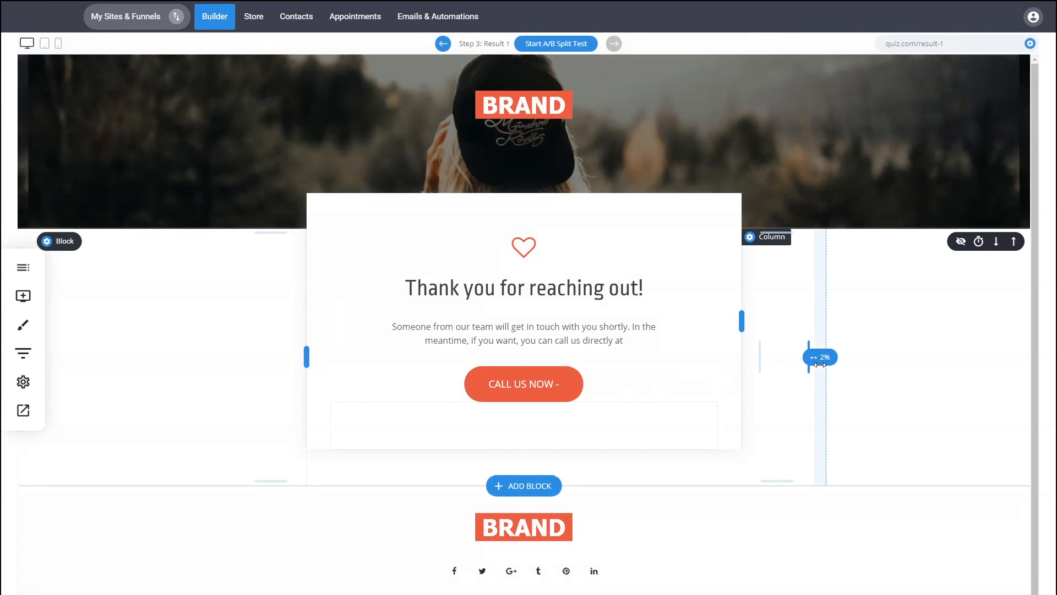
pyautogui.click(579, 292)
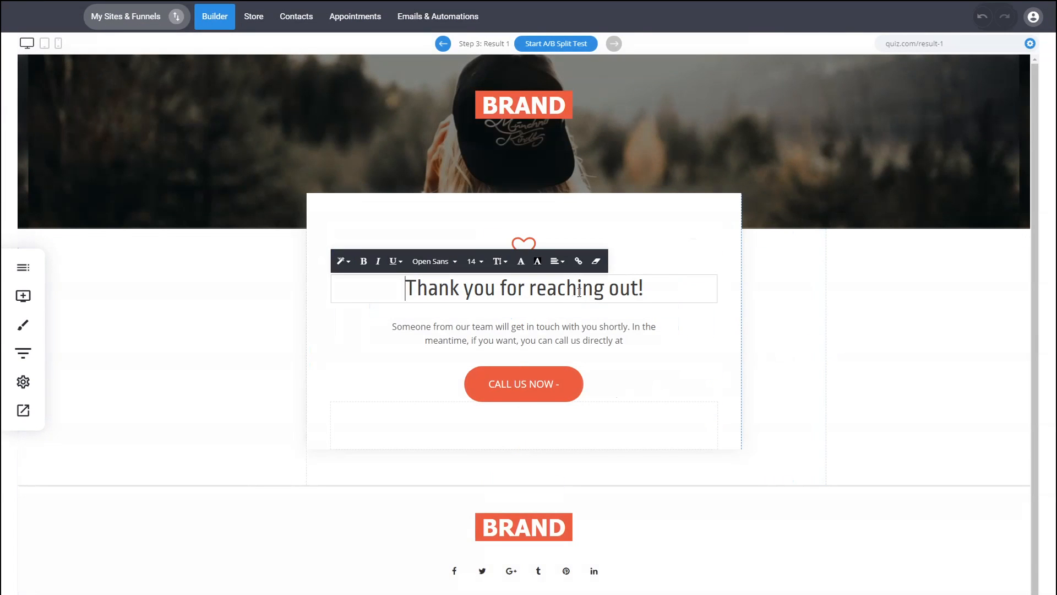
pyautogui.tripleClick(580, 292)
pyautogui.click(842, 368)
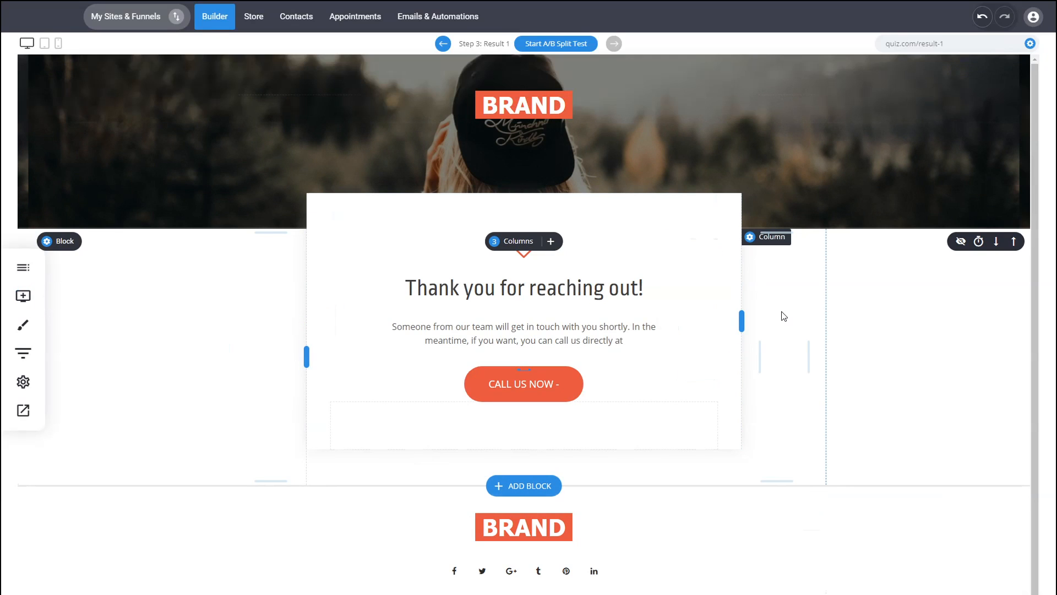
# Add a funnel page named Results 2 from the "Heading About The Promo You Run" drone template in the Product category.
pyautogui.click(23, 353)
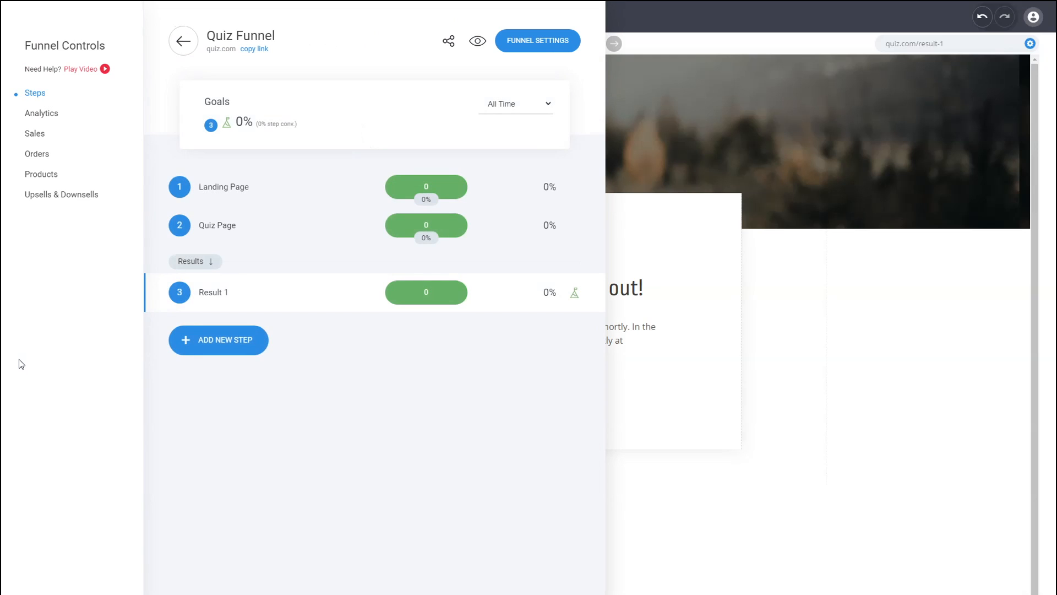
pyautogui.click(245, 347)
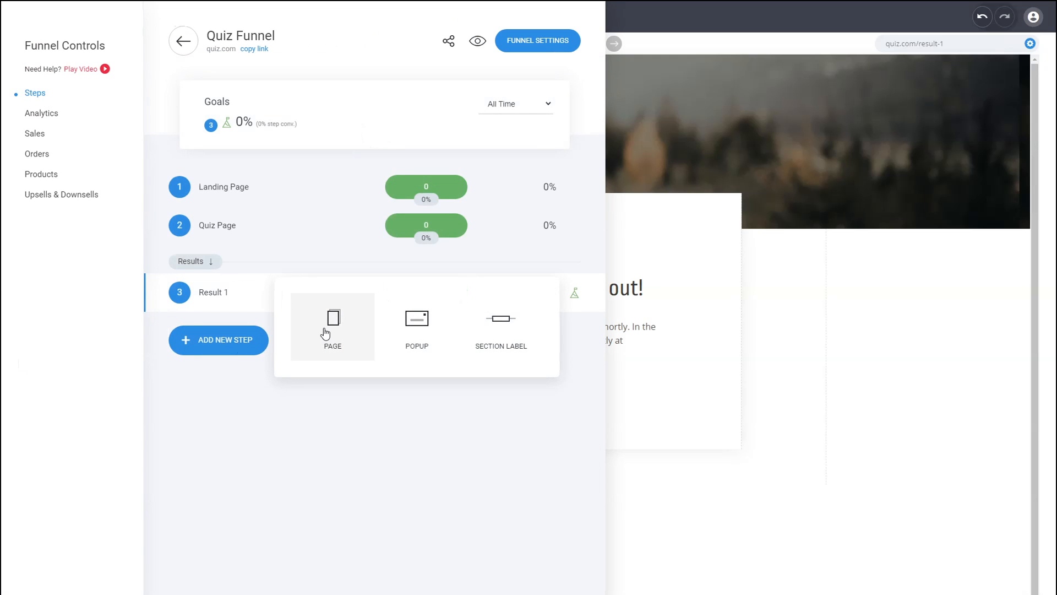
pyautogui.click(325, 333)
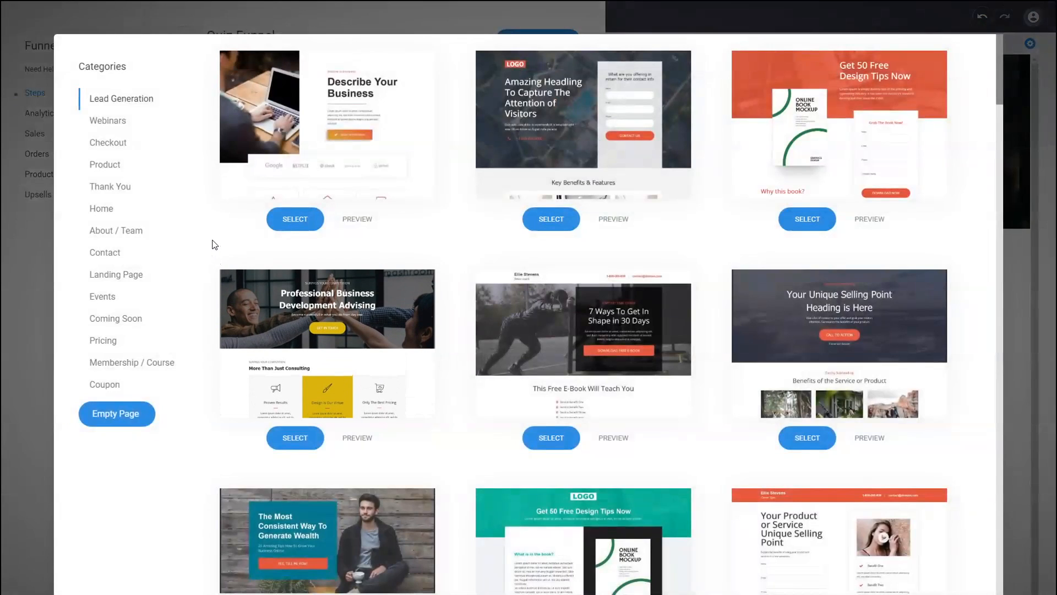
pyautogui.click(109, 167)
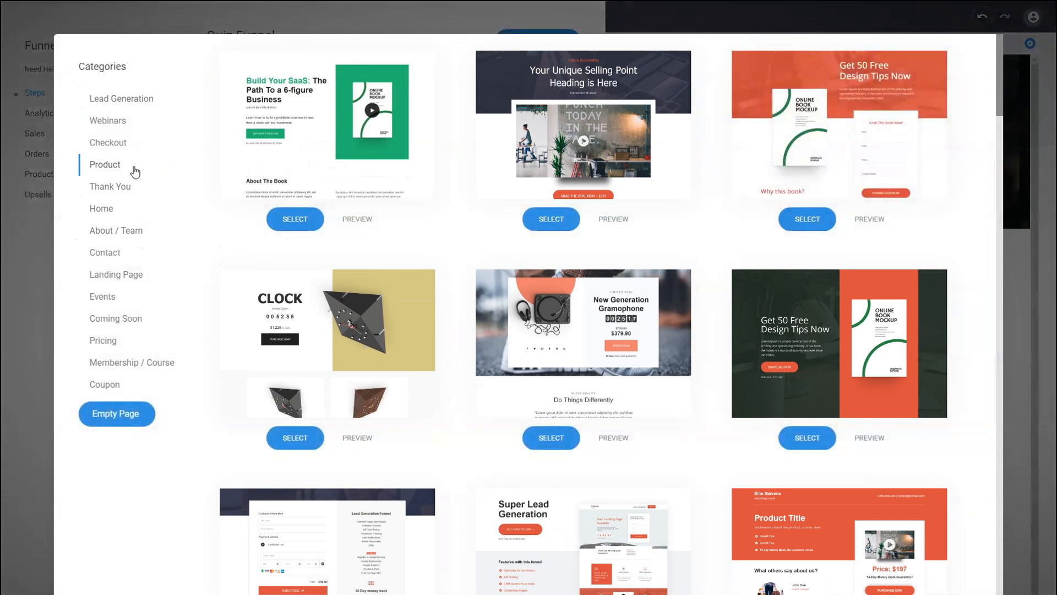
pyautogui.scroll(-5, 479, 235)
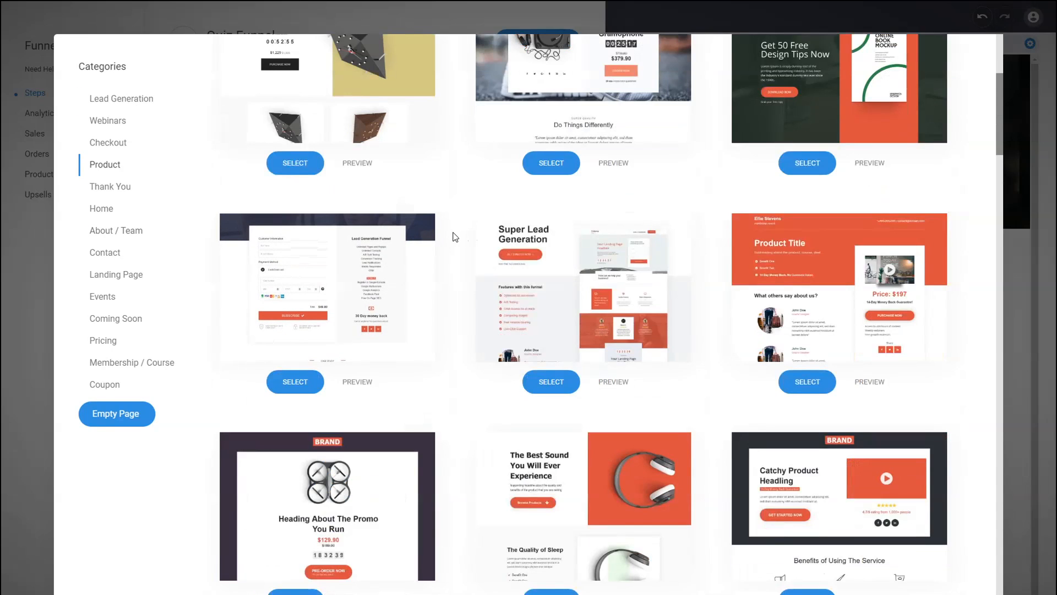
pyautogui.scroll(-3, 455, 237)
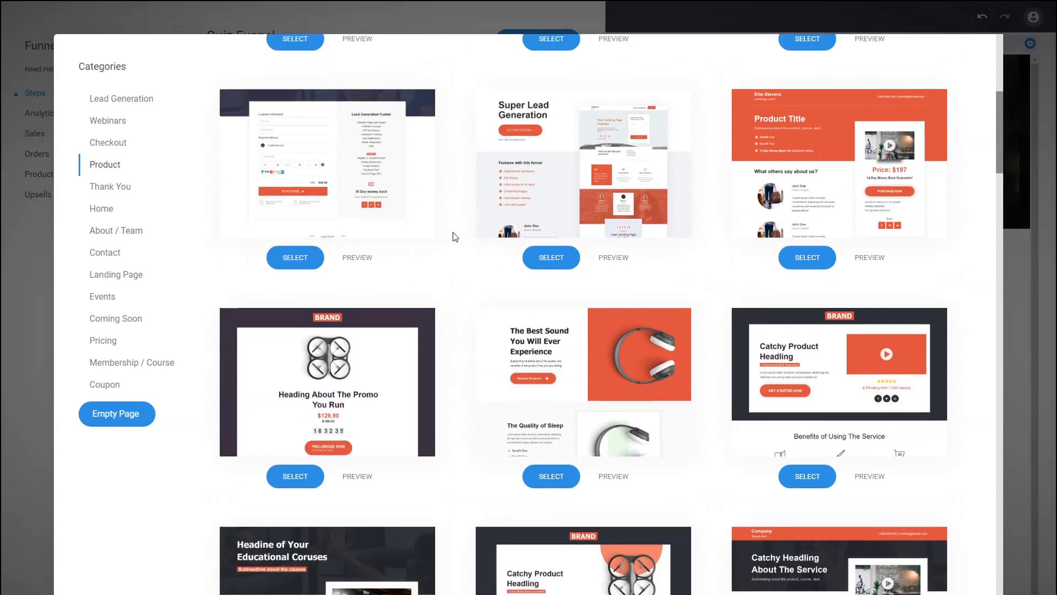
pyautogui.click(398, 351)
pyautogui.write('Results 2')
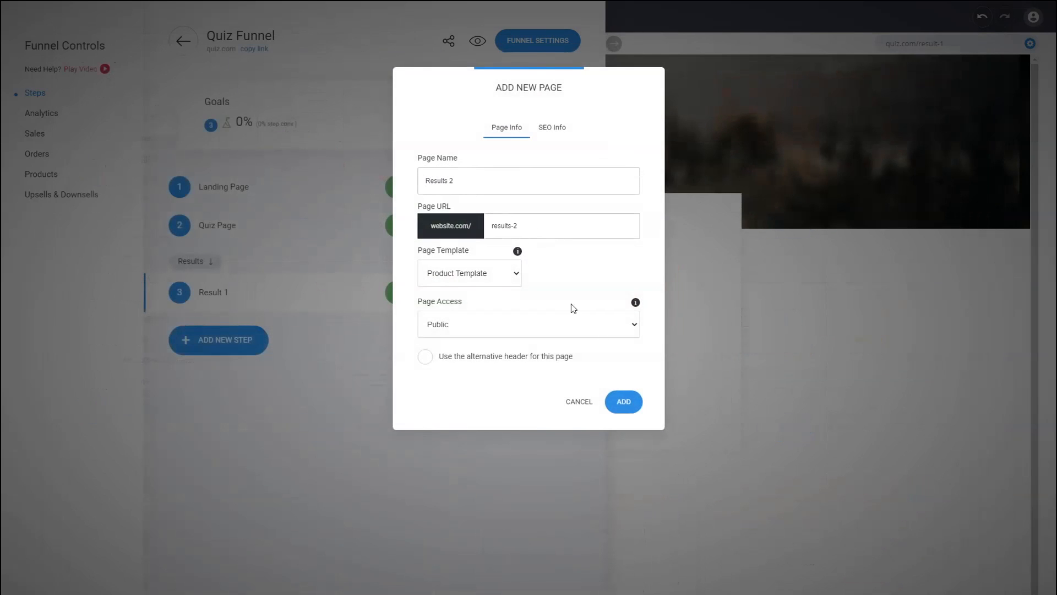
pyautogui.click(623, 400)
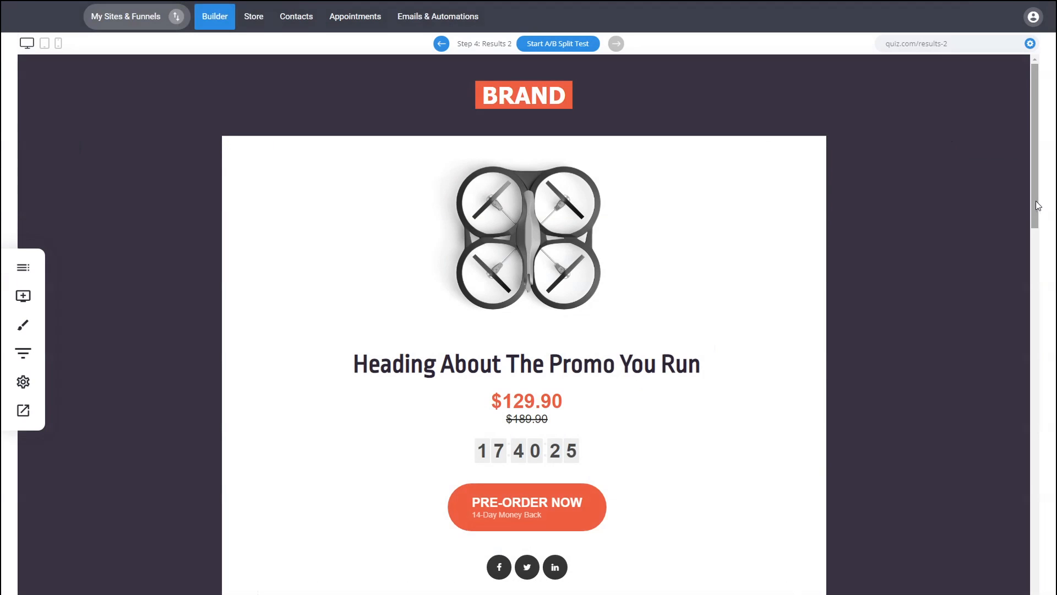
# Look through the Results 2 page's sections, from the promo image and pre-order button to the testimonials and closing offer.
pyautogui.moveTo(1037, 202)
pyautogui.mouseDown()
pyautogui.moveTo(1022, 406)
pyautogui.moveTo(1043, 193)
pyautogui.mouseUp()
pyautogui.click(573, 265)
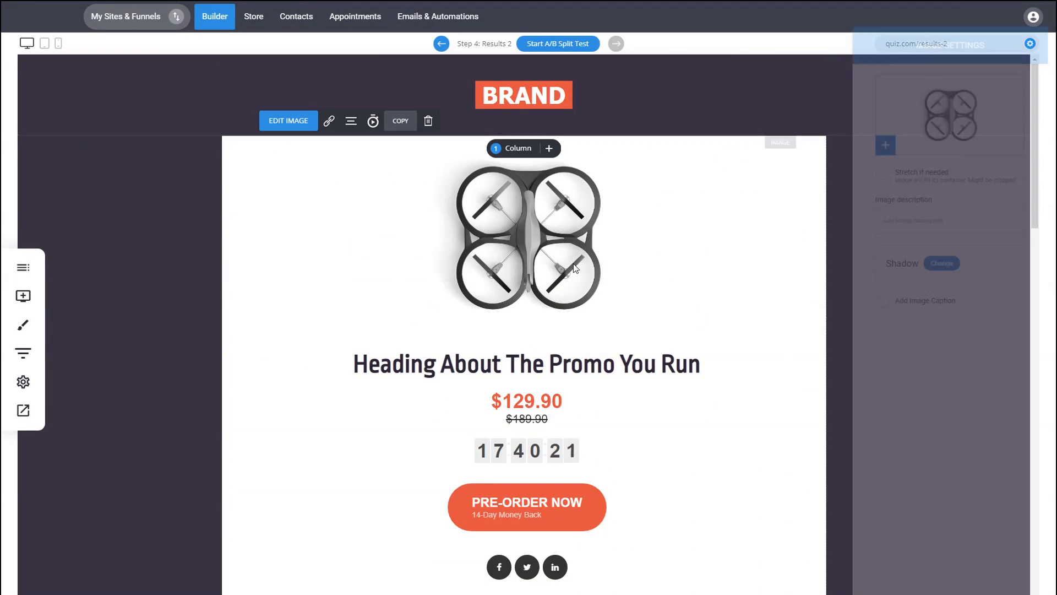
pyautogui.click(696, 248)
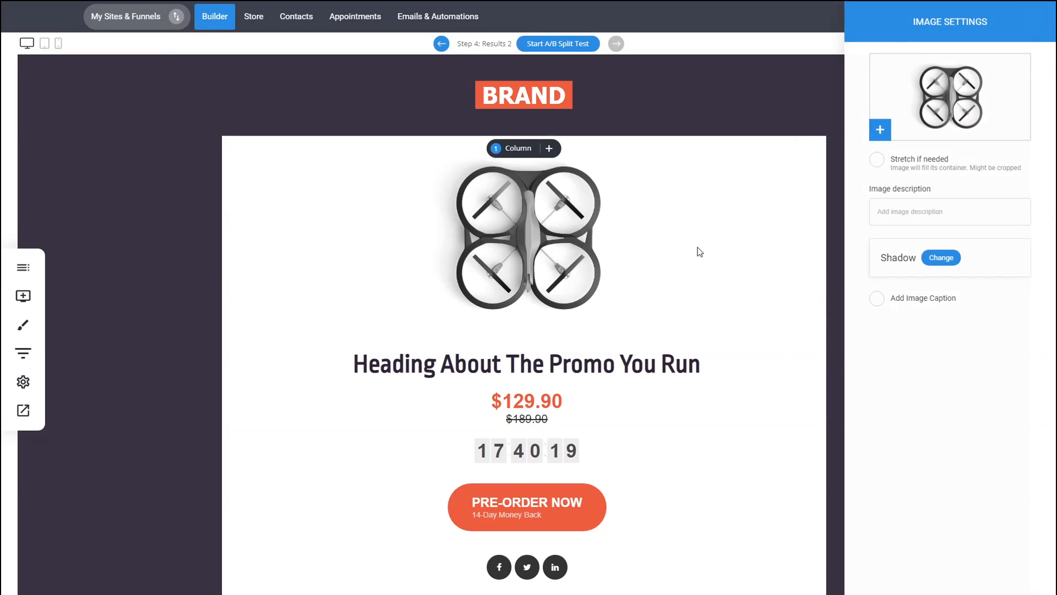
pyautogui.moveTo(1031, 214); pyautogui.dragTo(1004, 594)
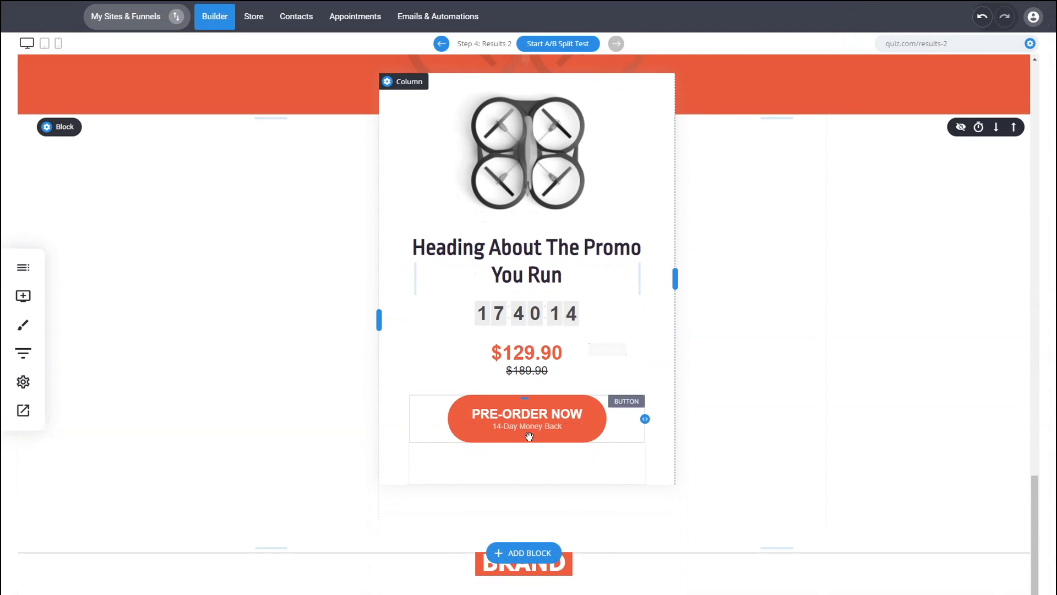
pyautogui.scroll(10, 796, 381)
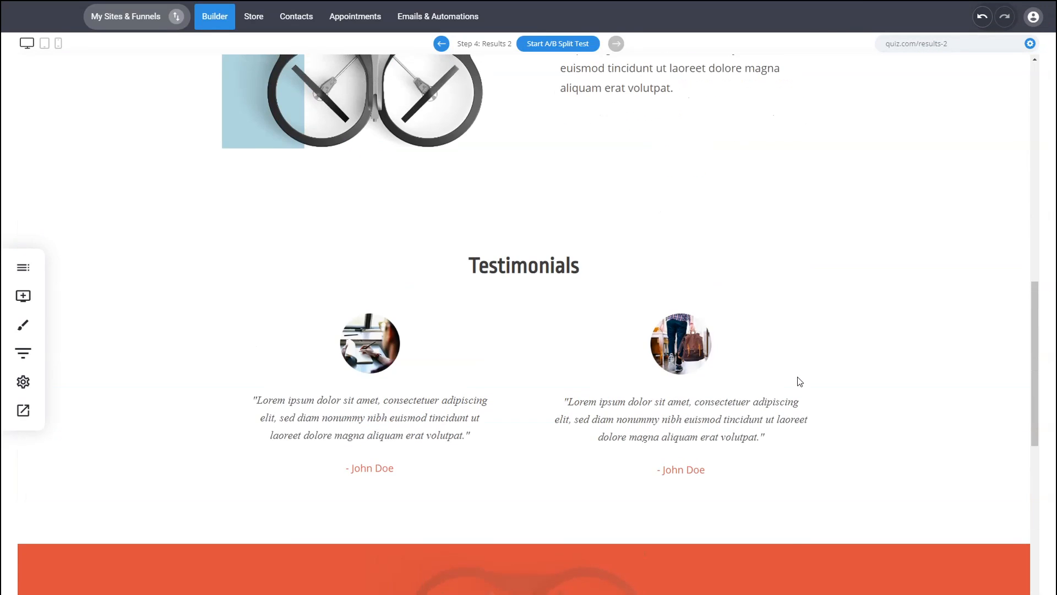
pyautogui.scroll(7, 844, 375)
pyautogui.scroll(5, 896, 385)
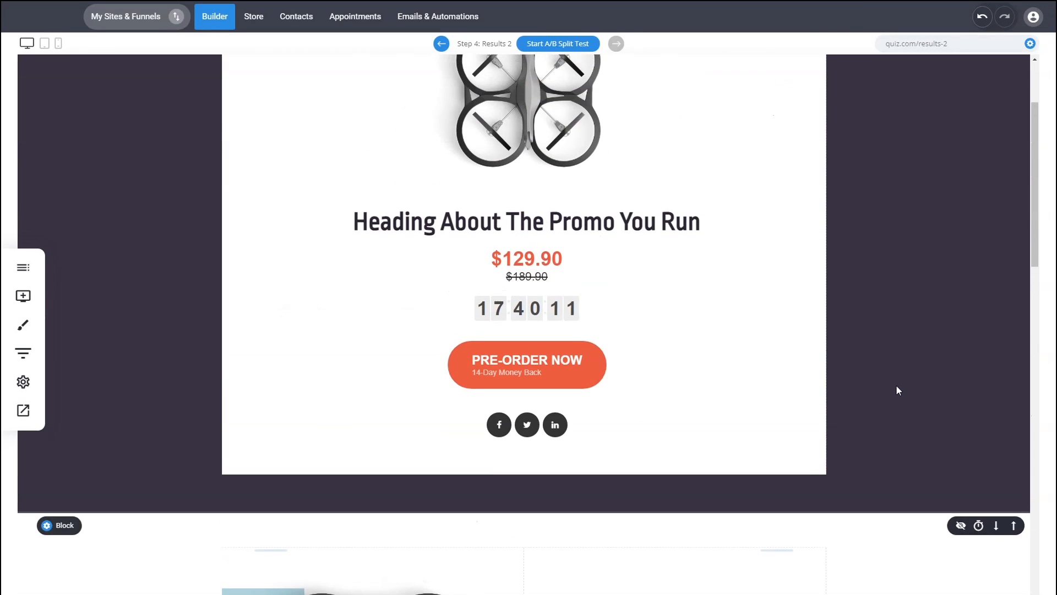
pyautogui.scroll(2, 934, 379)
pyautogui.scroll(1, 939, 383)
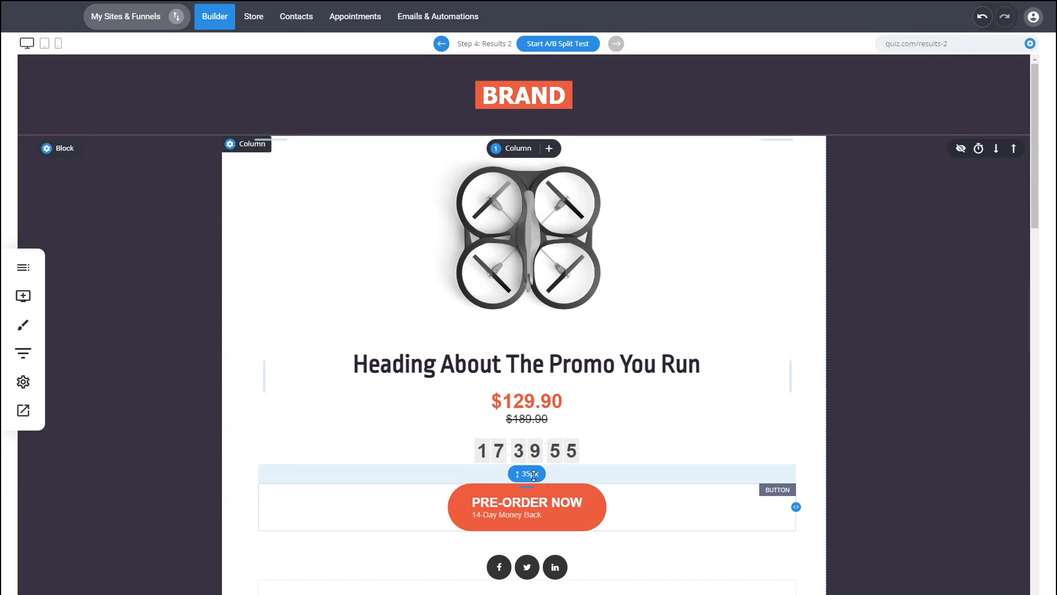
# Add a funnel page named Results 3 from the "Payment Title" template in the Checkout category, leaving its product settings unchanged.
pyautogui.click(23, 353)
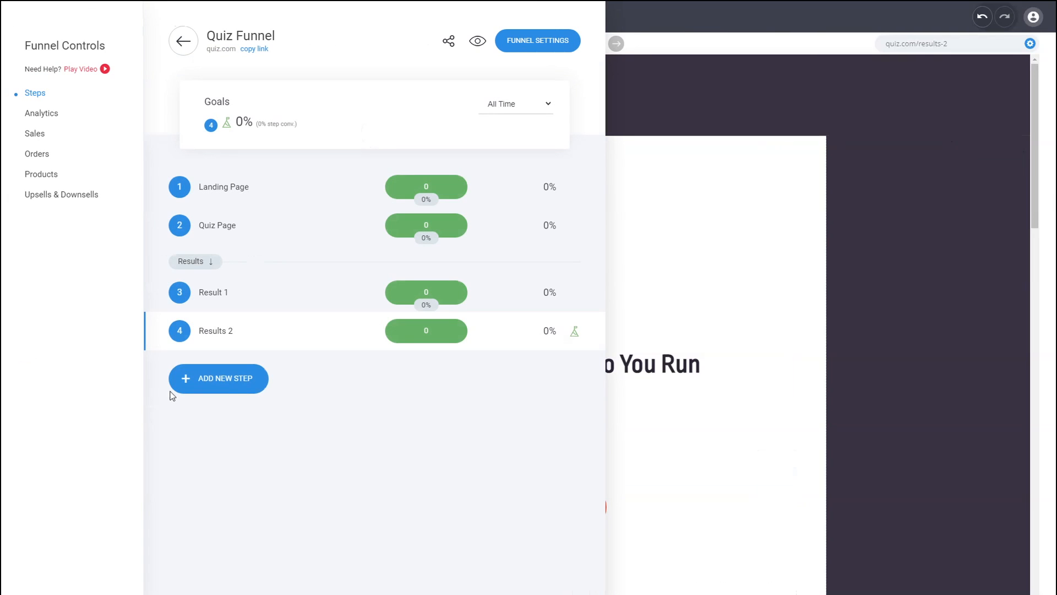
pyautogui.click(239, 387)
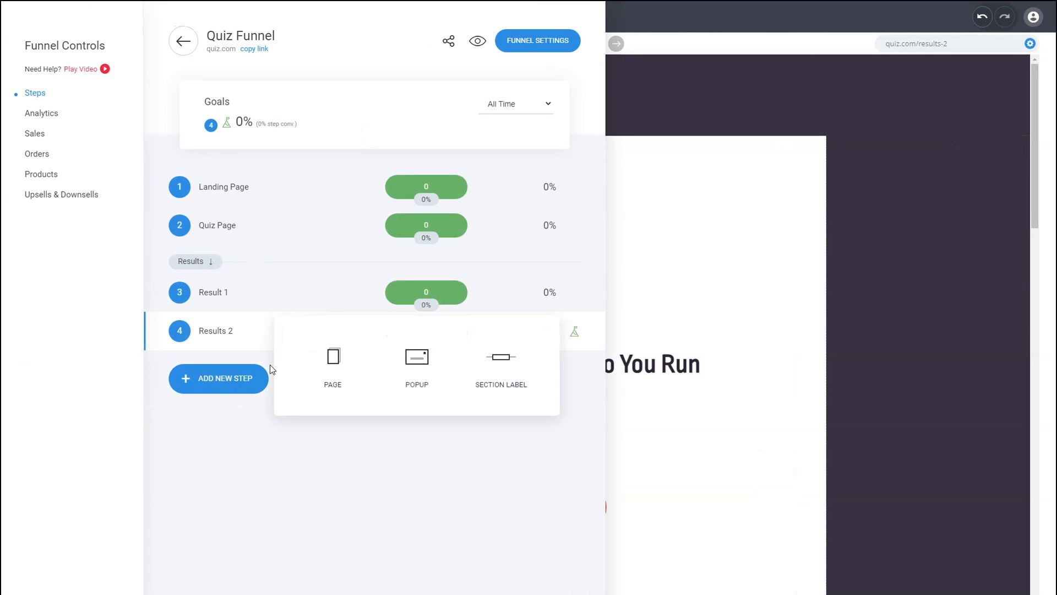
pyautogui.click(333, 370)
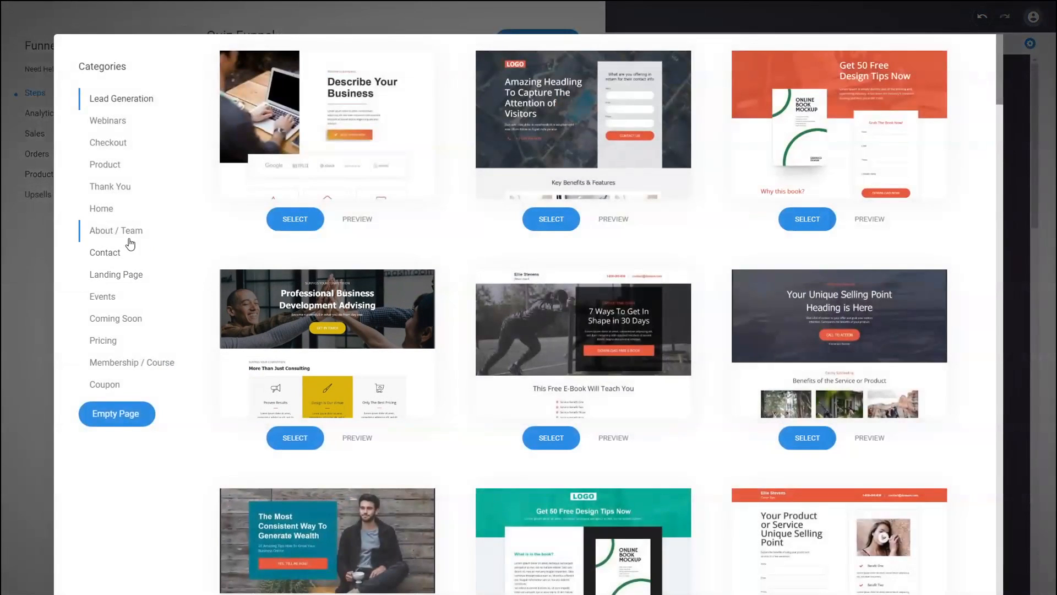
pyautogui.click(111, 146)
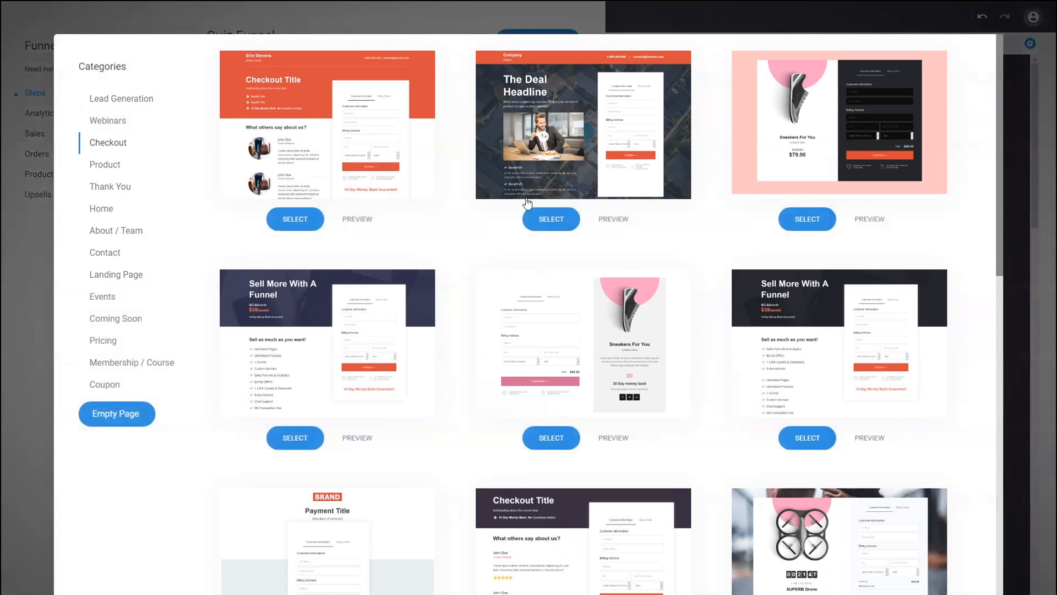
pyautogui.scroll(-4, 718, 277)
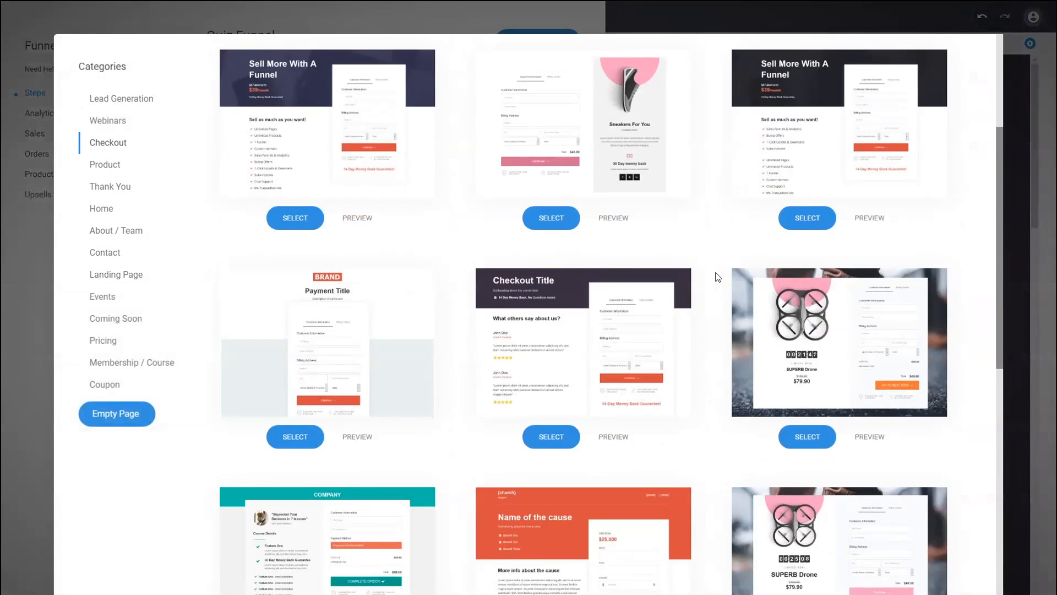
pyautogui.scroll(-4, 718, 277)
pyautogui.scroll(-4, 717, 278)
pyautogui.scroll(3, 718, 279)
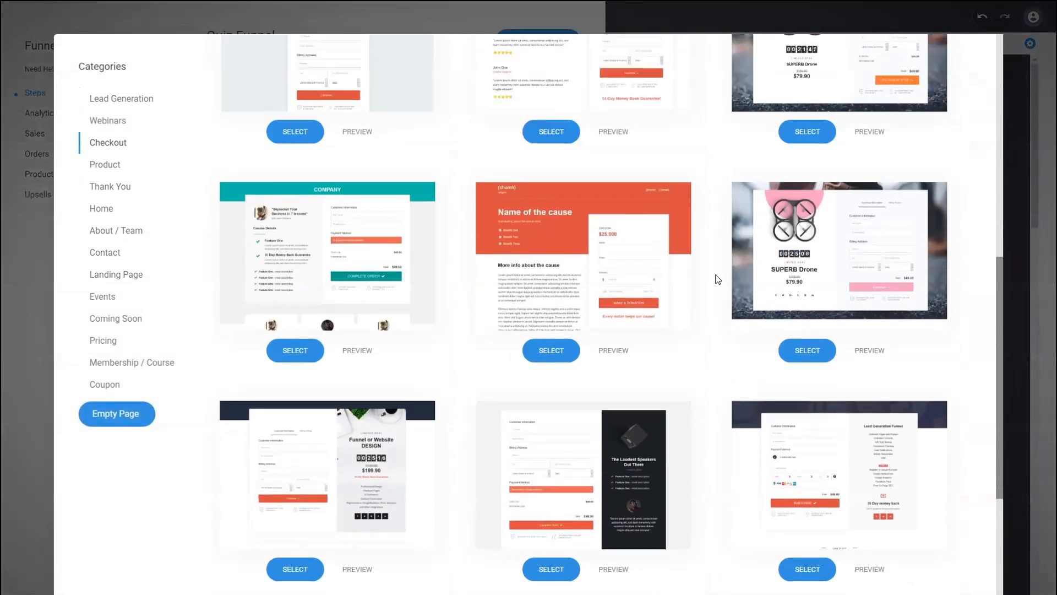
pyautogui.scroll(6, 718, 279)
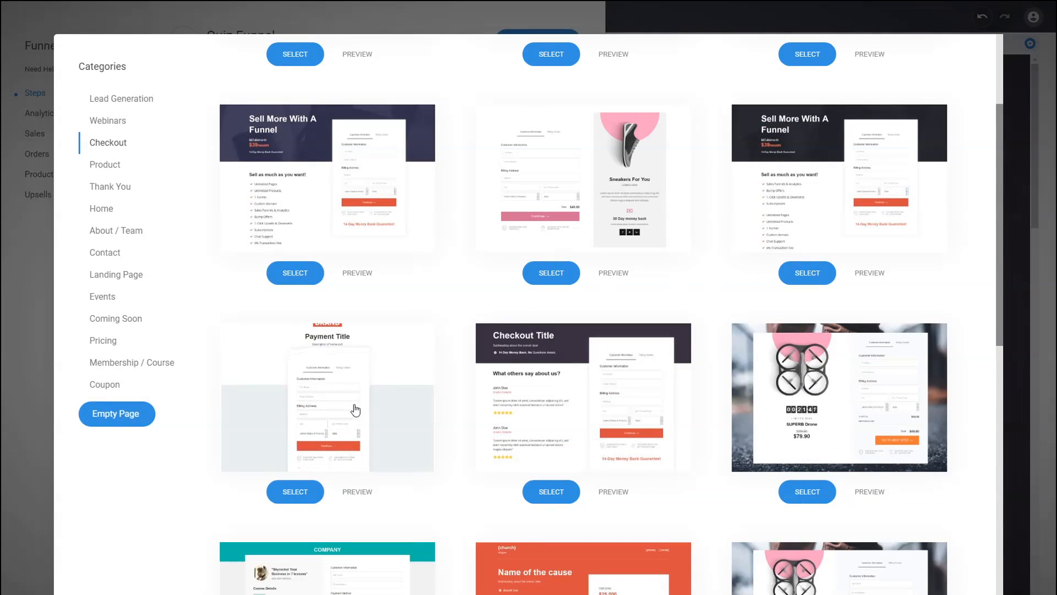
pyautogui.click(552, 273)
pyautogui.write('Results 3')
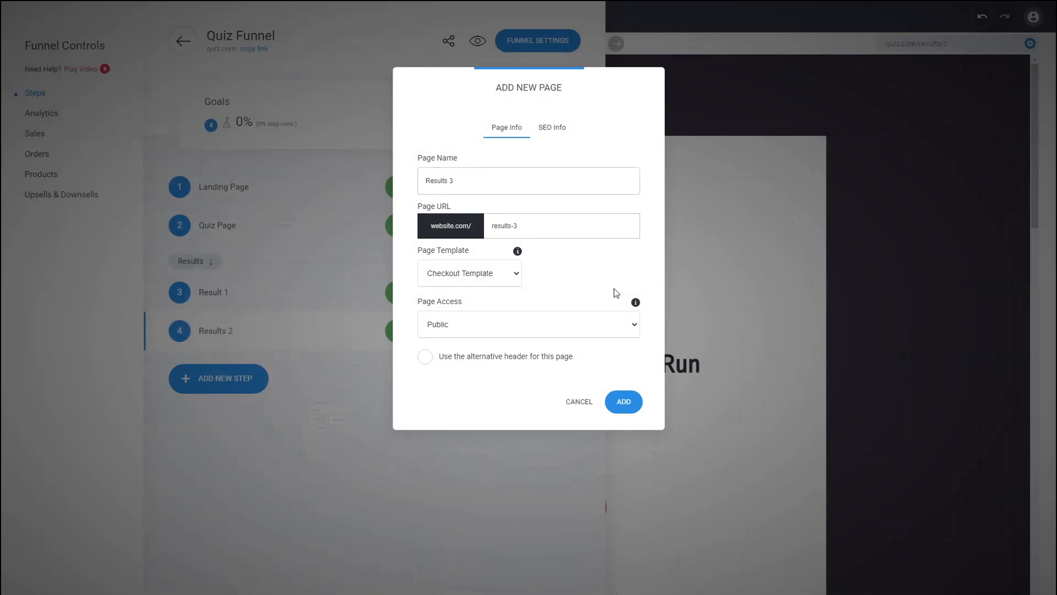
pyautogui.click(624, 401)
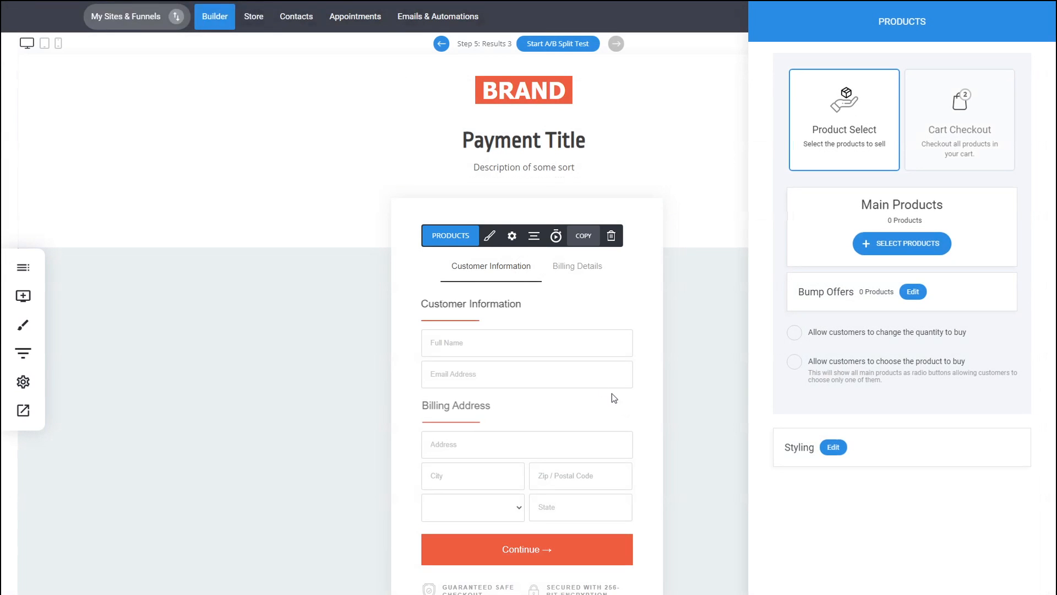
pyautogui.click(295, 342)
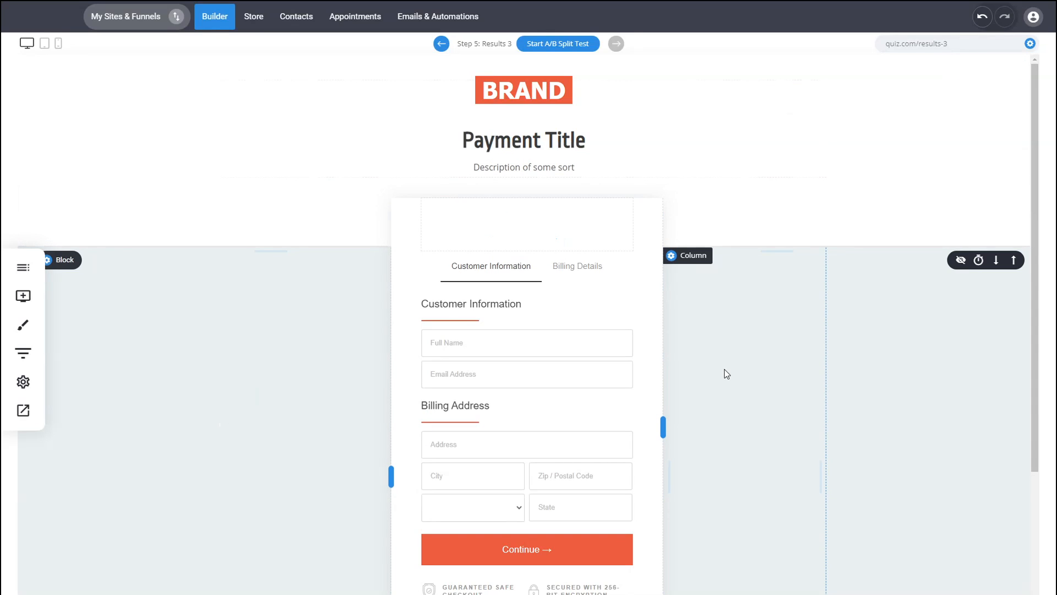
pyautogui.doubleClick(541, 145)
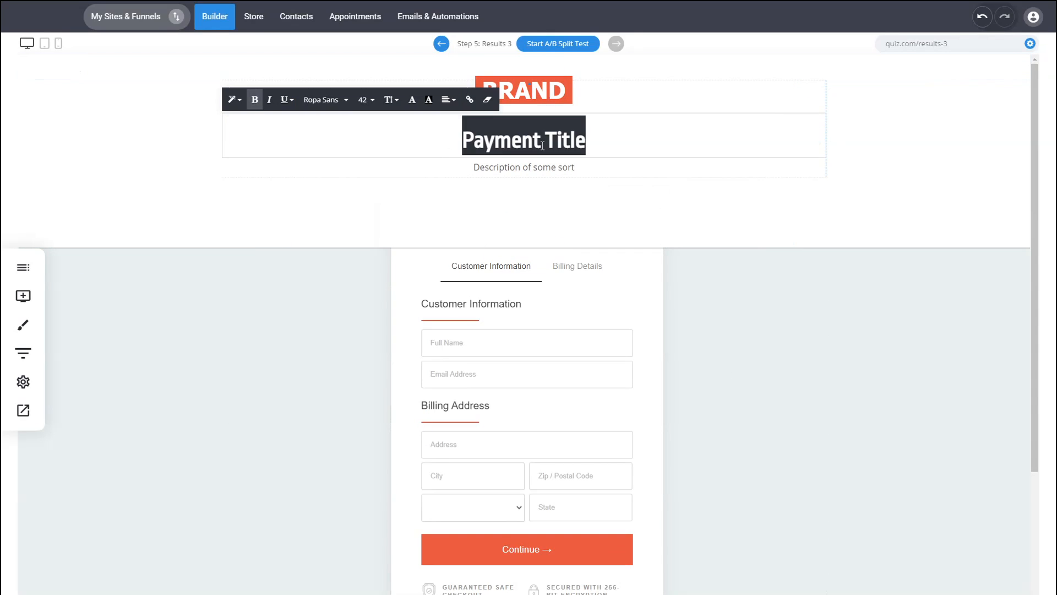
pyautogui.click(729, 324)
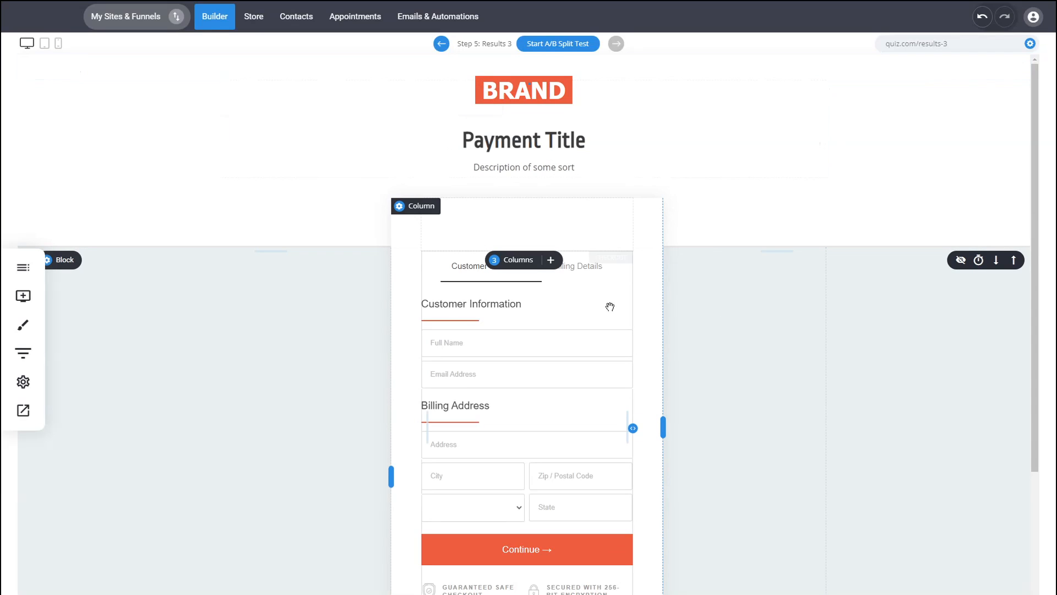
pyautogui.click(528, 333)
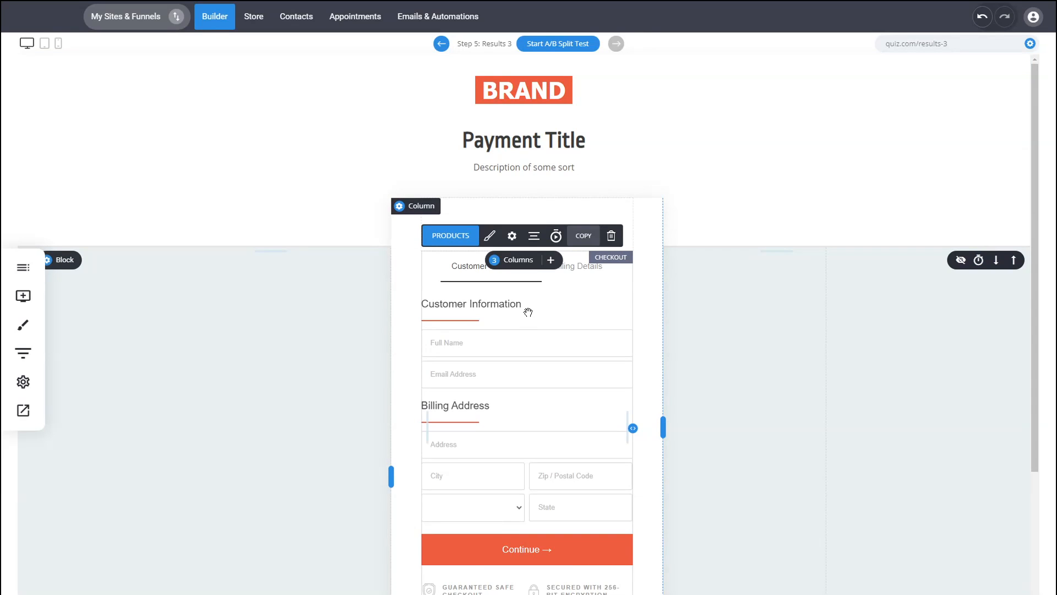
# Look at the product selection for the Results 3 checkout and the store's product types, and return to the builder without adding one.
pyautogui.click(529, 314)
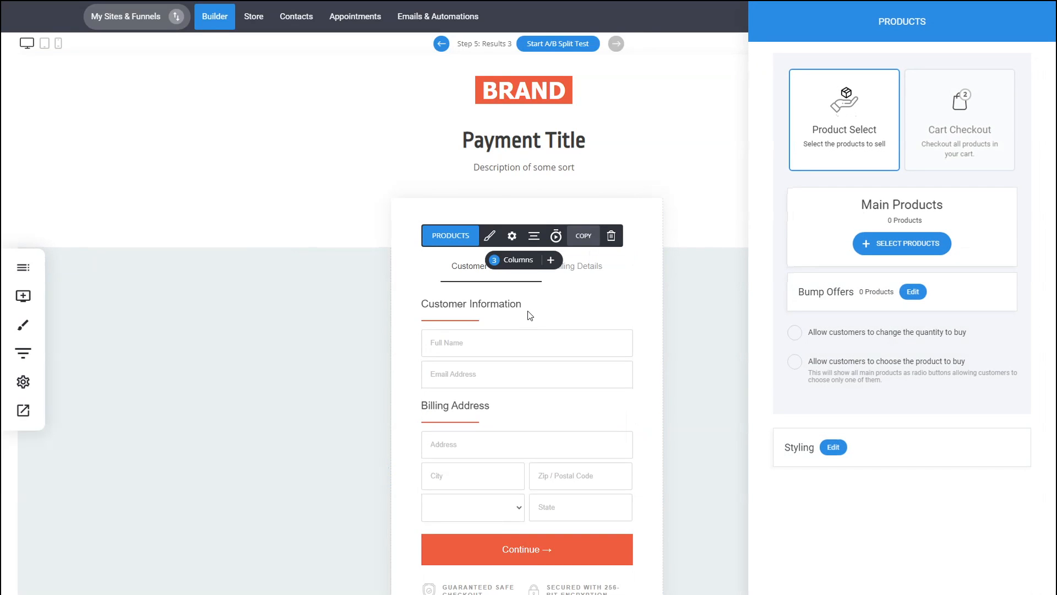
pyautogui.click(909, 243)
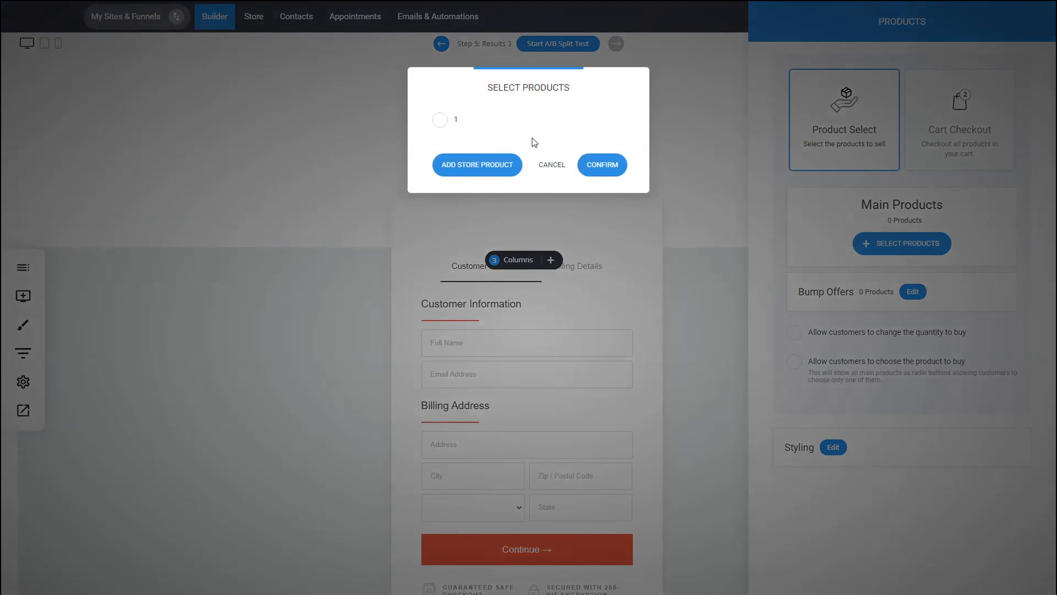
pyautogui.click(478, 165)
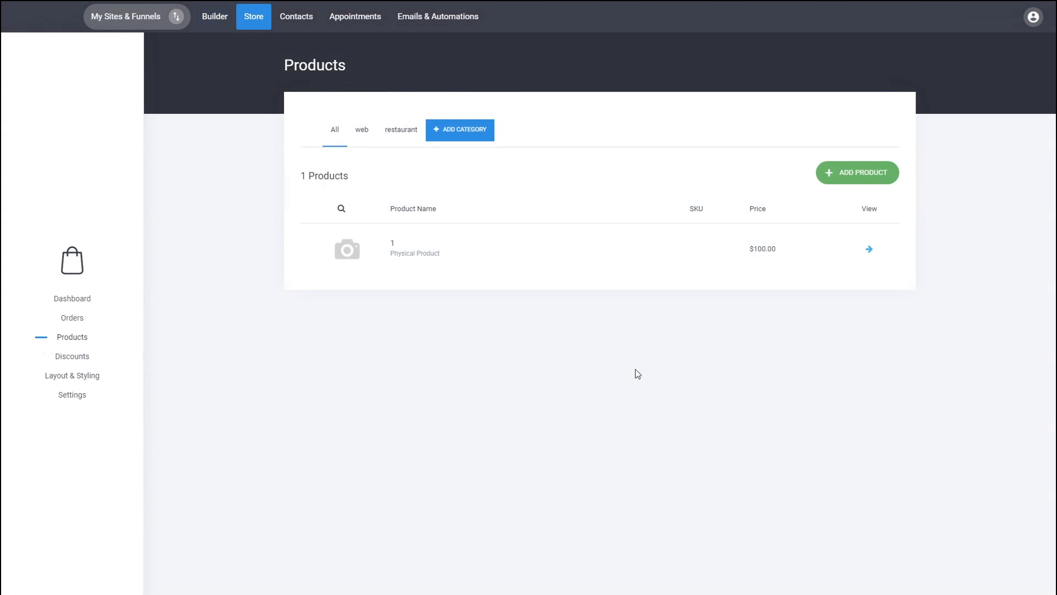
pyautogui.click(883, 175)
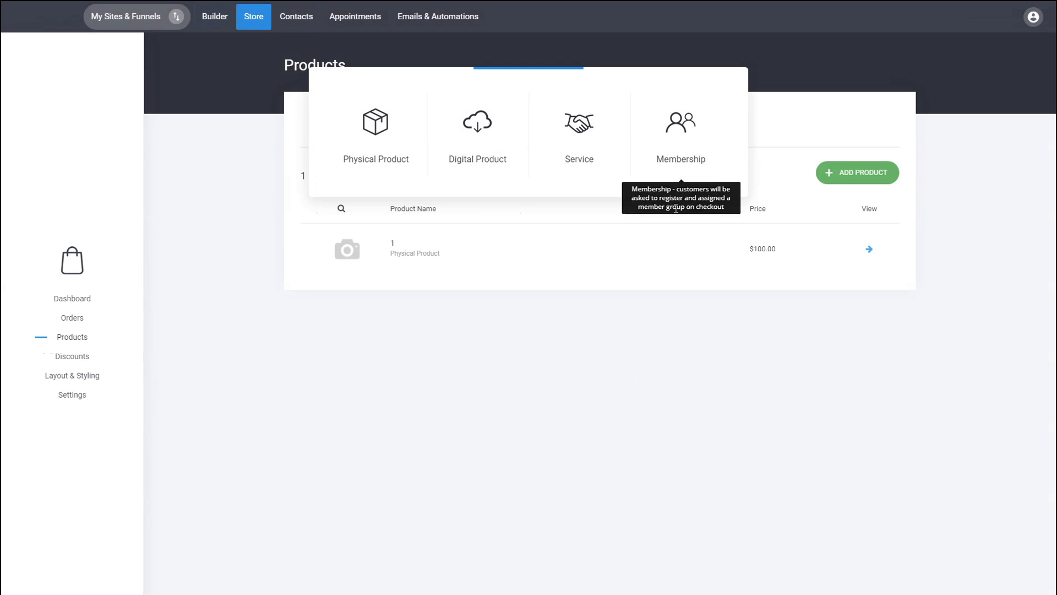
pyautogui.click(623, 327)
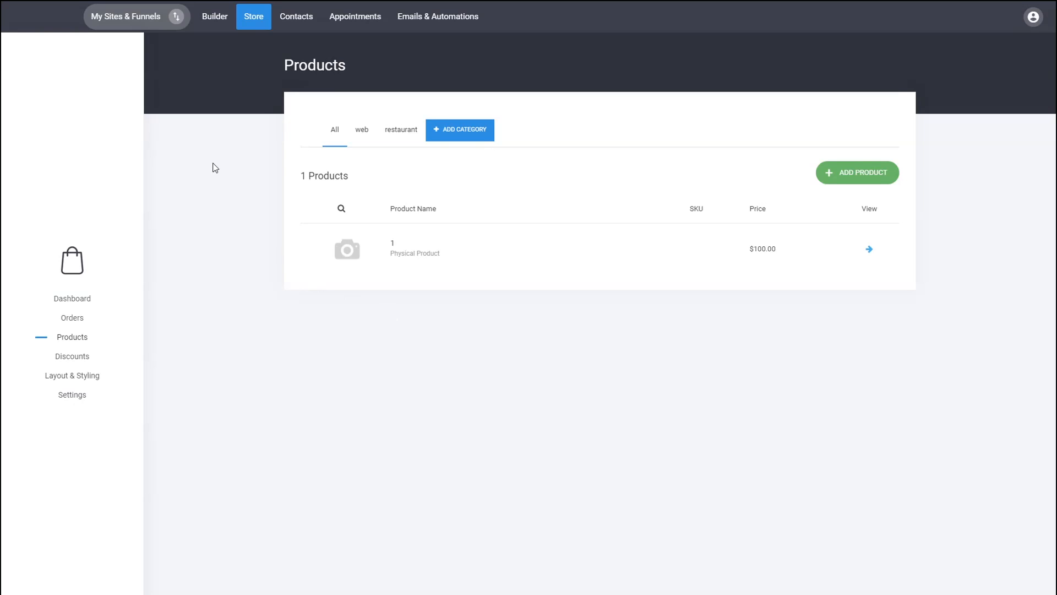
pyautogui.click(213, 18)
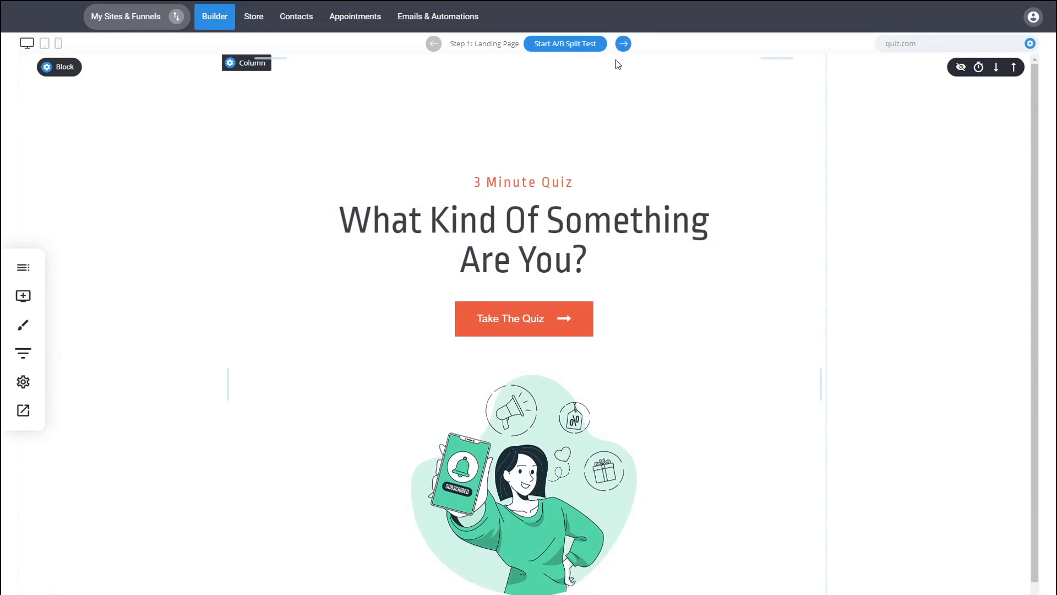
# Add an empty funnel page named Results 4 after looking at the Membership / Course templates.
pyautogui.click(23, 352)
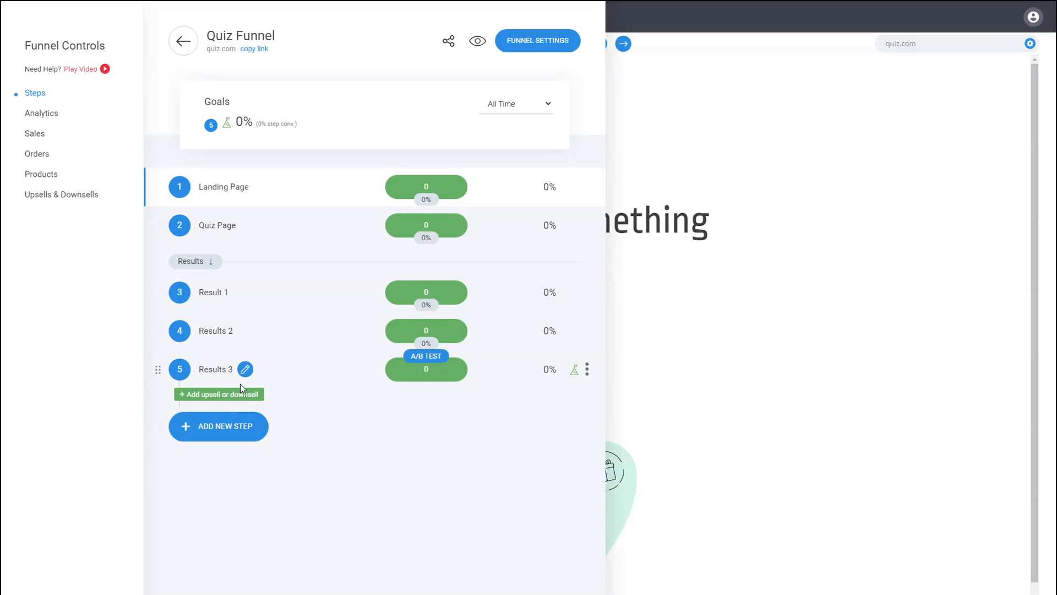
pyautogui.click(229, 434)
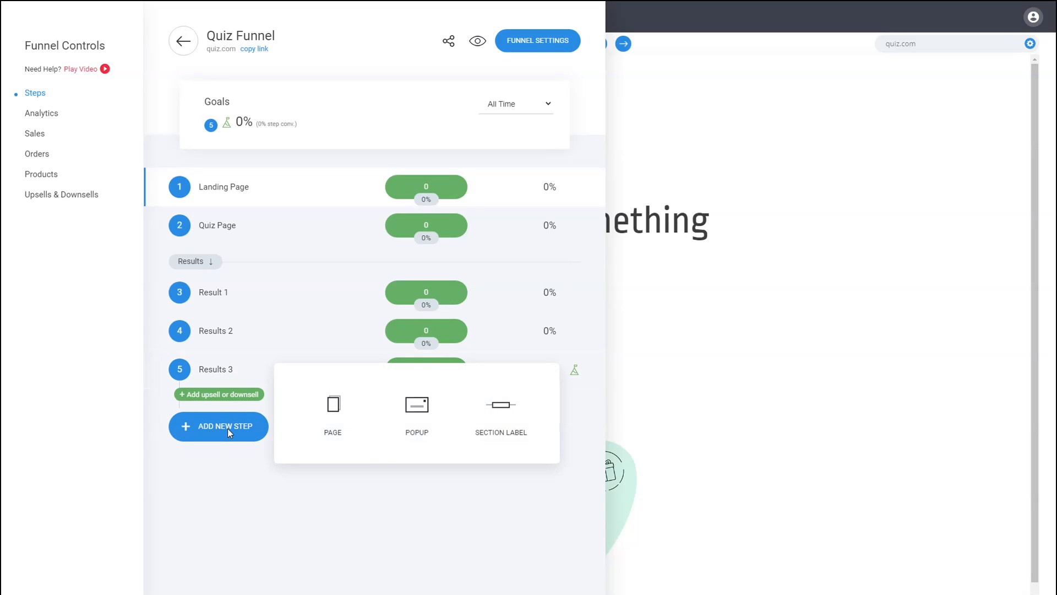
pyautogui.click(336, 419)
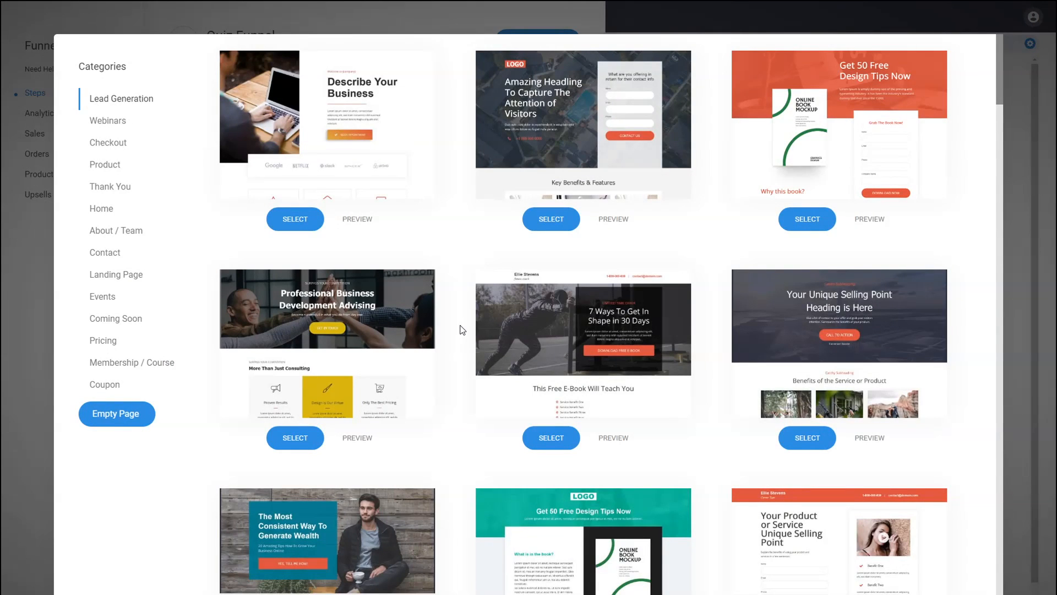
pyautogui.click(146, 362)
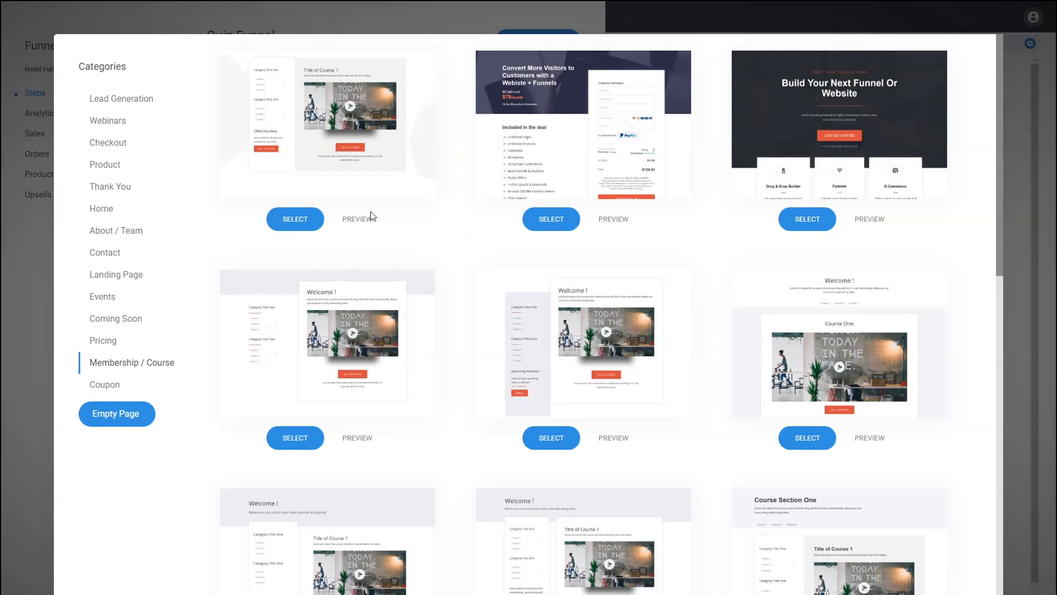
pyautogui.click(133, 422)
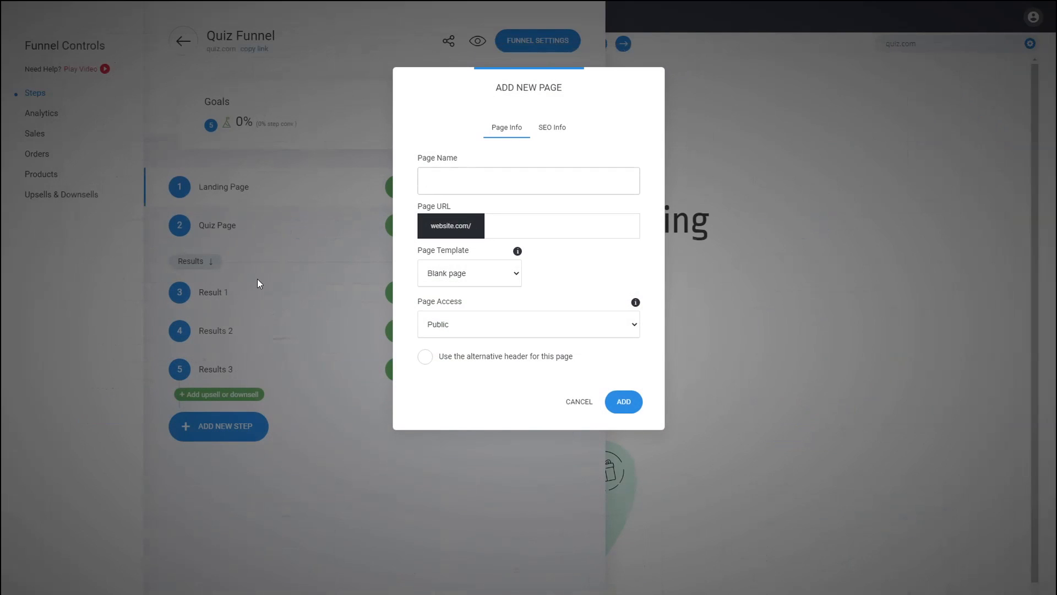
pyautogui.write('Results 4')
pyautogui.click(622, 402)
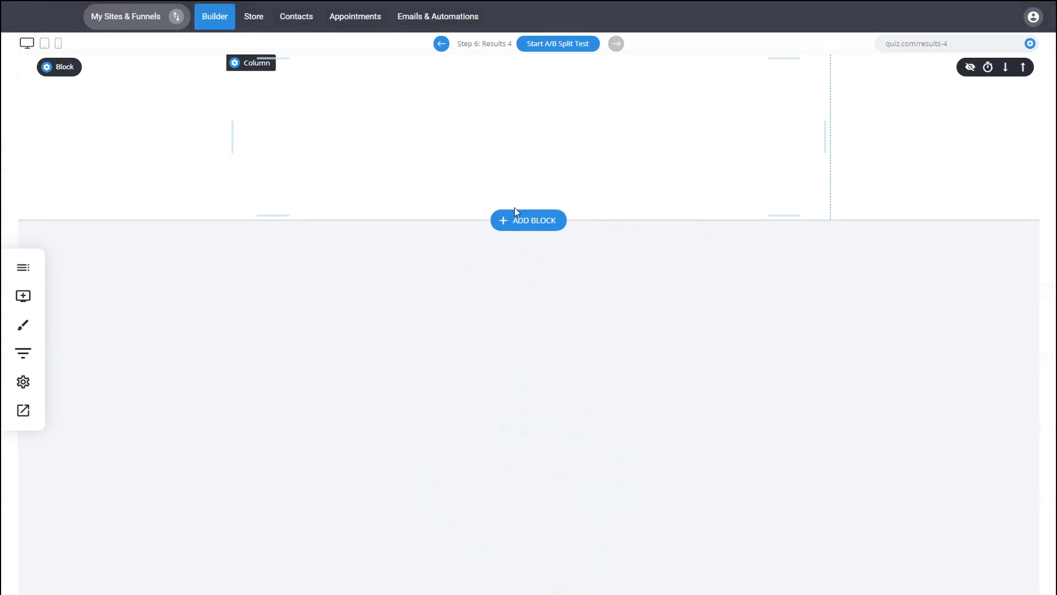
# Add the "Catchy Headline To Push Visitors To Play The Video" block from the Video category to Results 4 and delete the empty block above it.
pyautogui.click(517, 222)
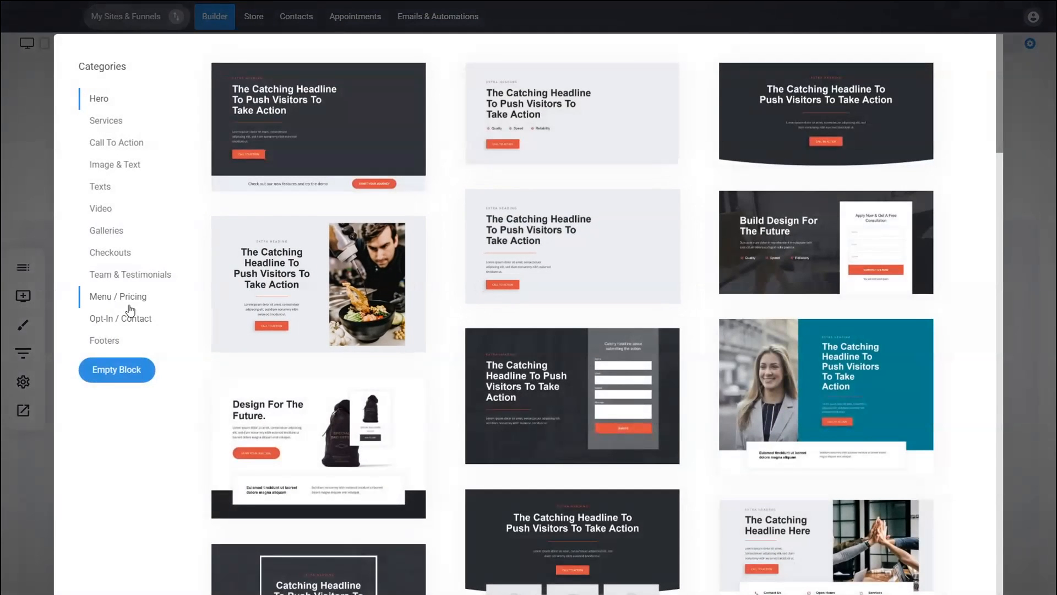
pyautogui.click(104, 208)
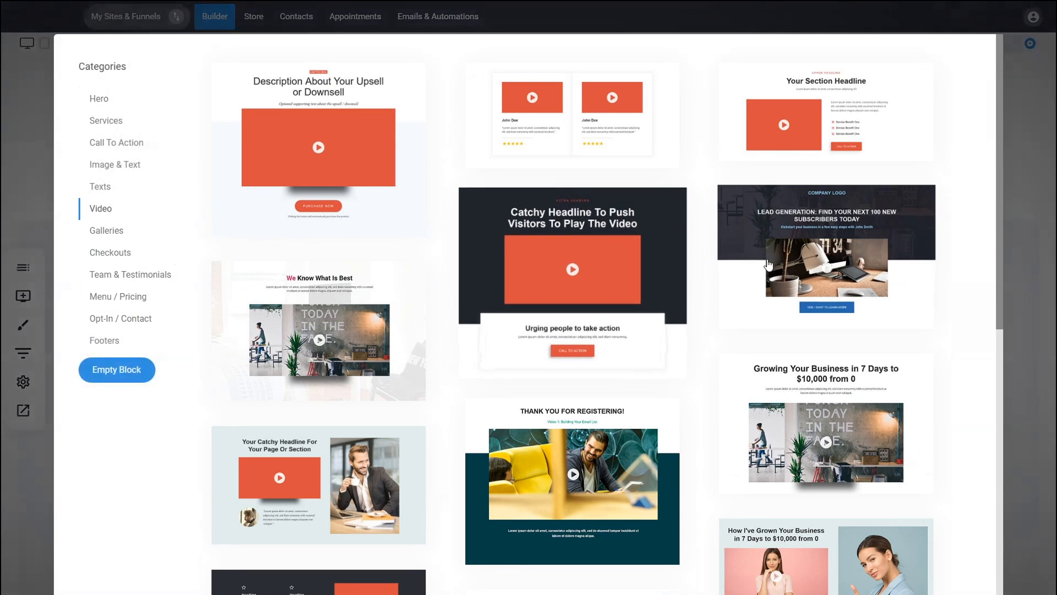
pyautogui.scroll(-8, 709, 437)
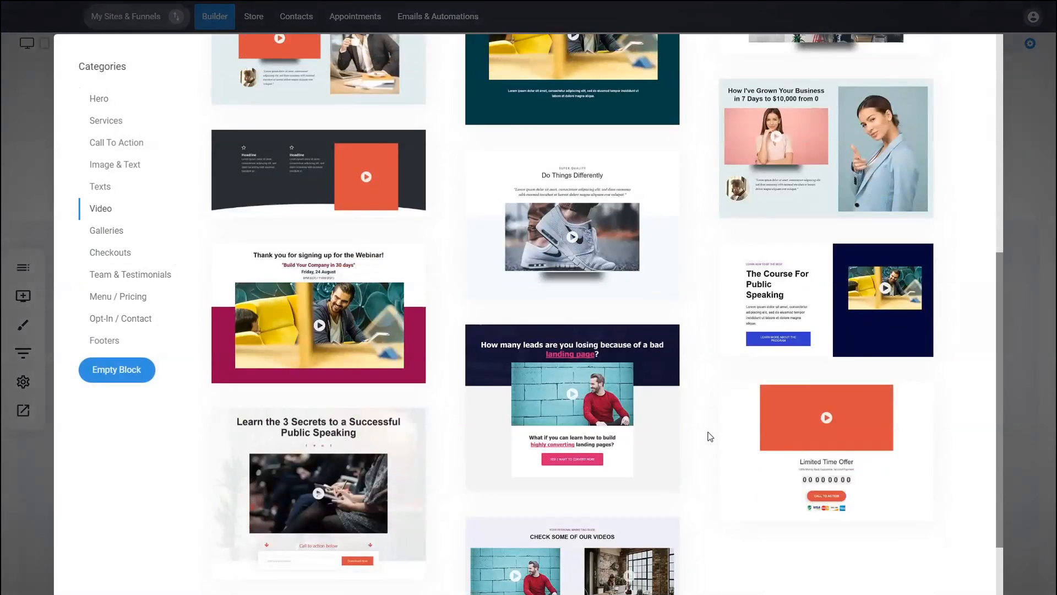
pyautogui.scroll(8, 710, 437)
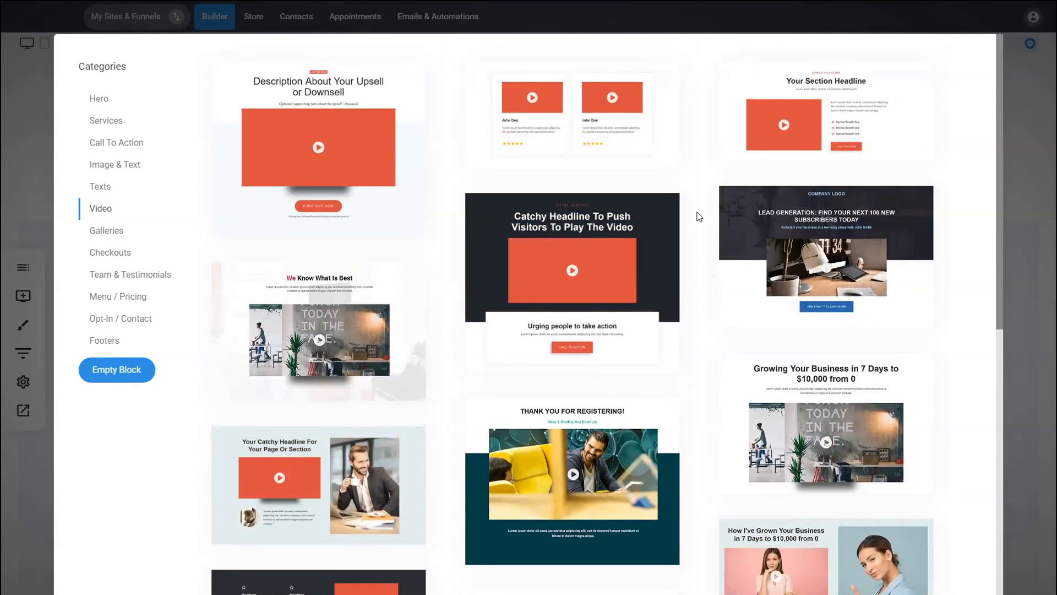
pyautogui.click(512, 255)
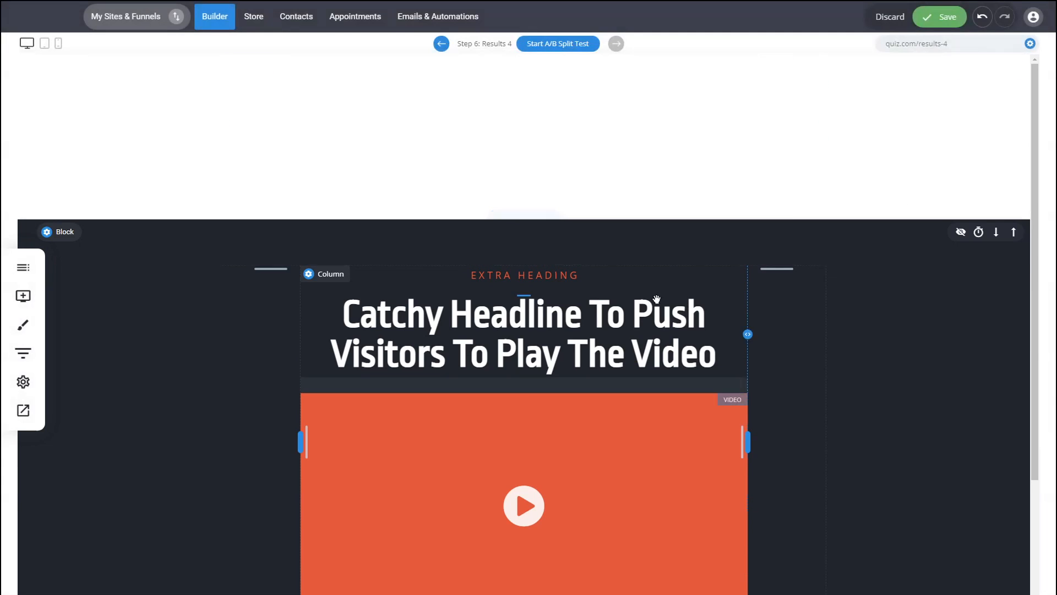
pyautogui.moveTo(70, 78)
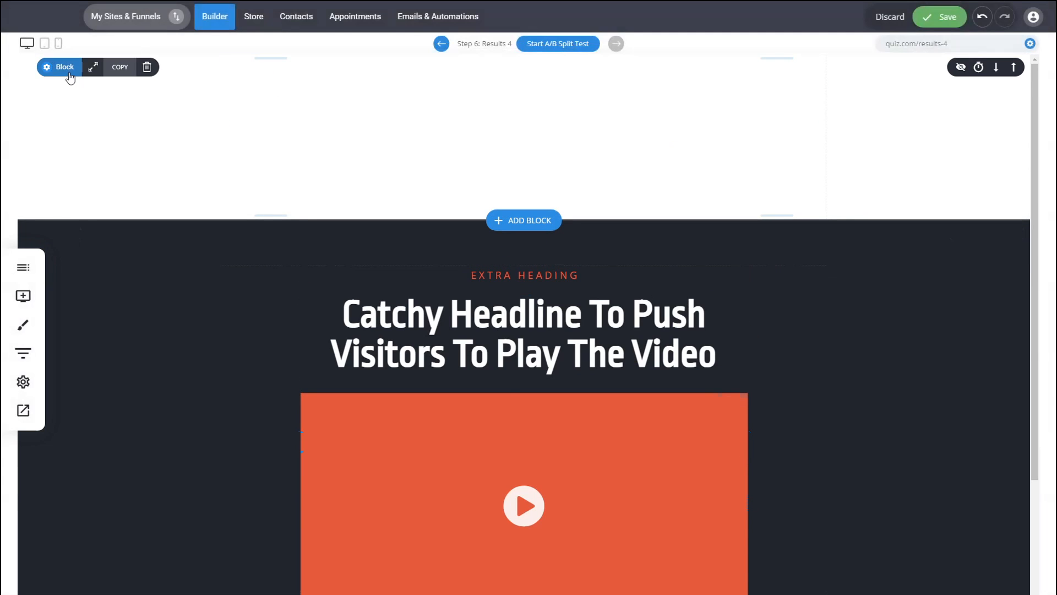
pyautogui.click(147, 67)
pyautogui.click(576, 284)
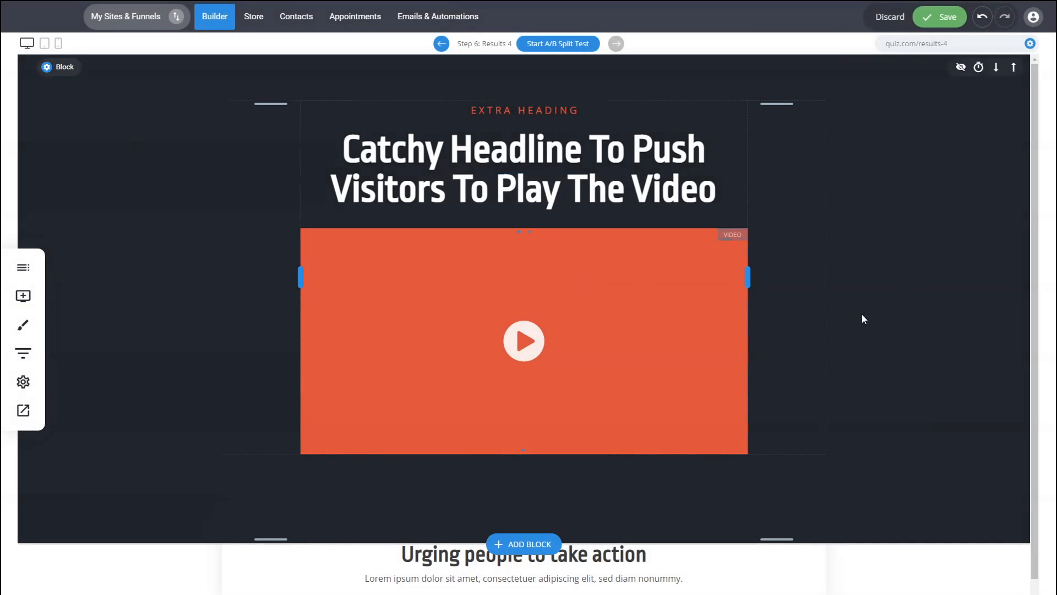
# Review the headline, video settings and call-to-action section on Results 4 without changing them, and save the page.
pyautogui.click(538, 202)
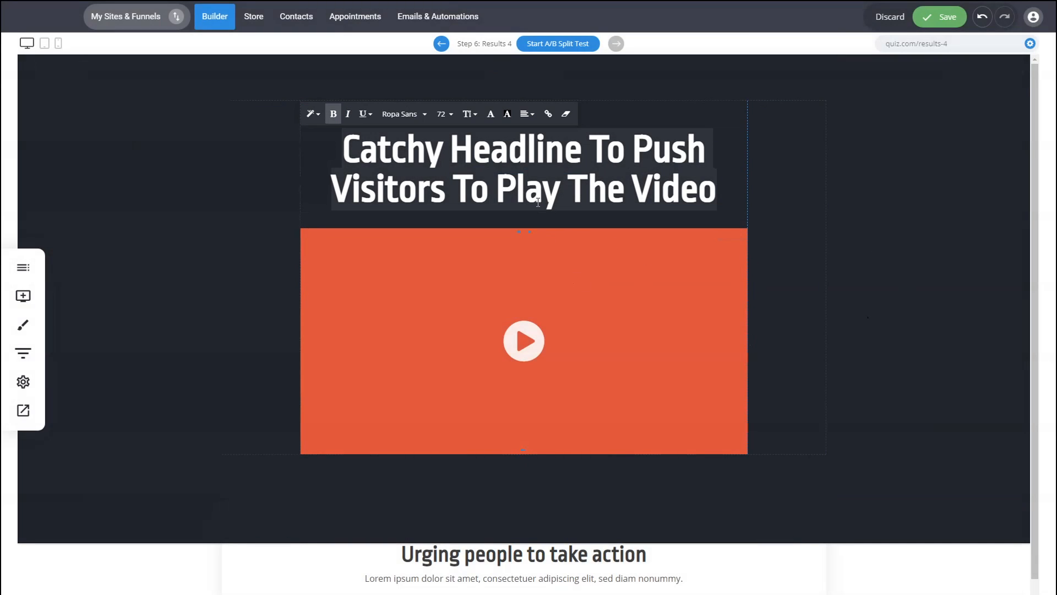
pyautogui.click(175, 282)
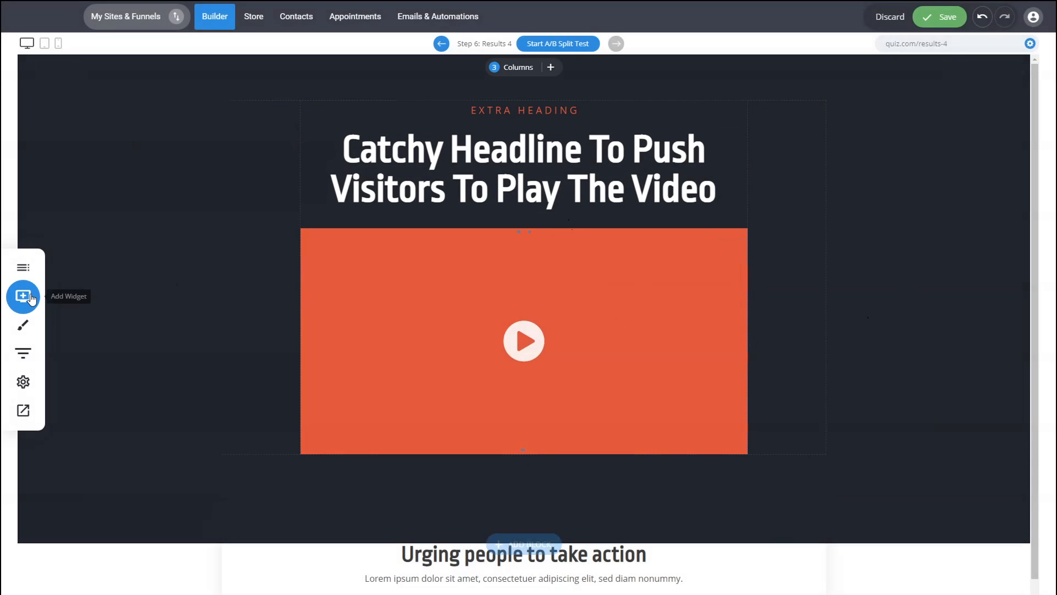
pyautogui.click(589, 307)
pyautogui.click(589, 307)
pyautogui.click(1017, 89)
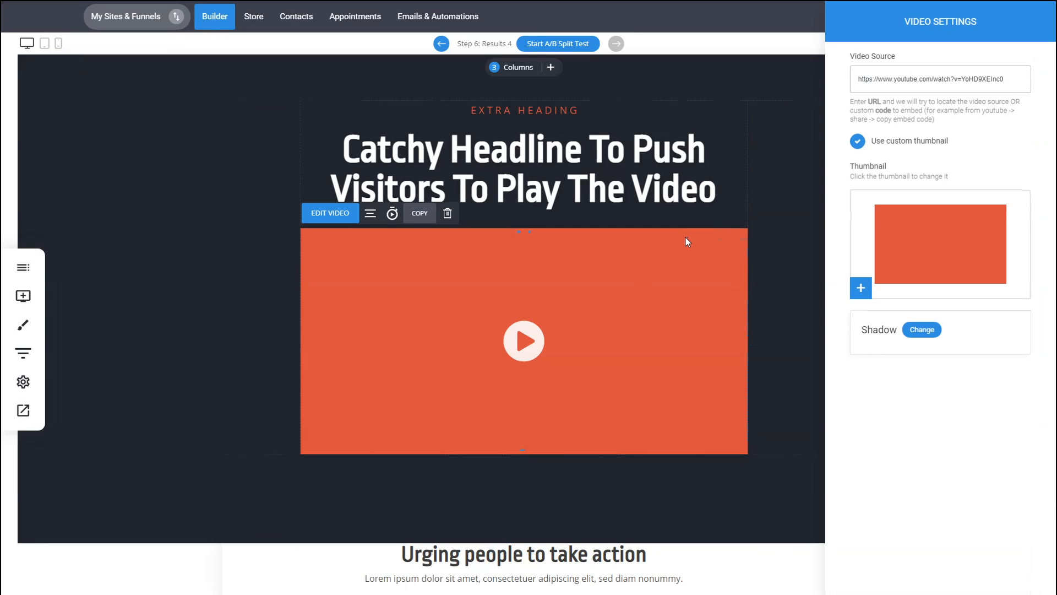
pyautogui.click(685, 251)
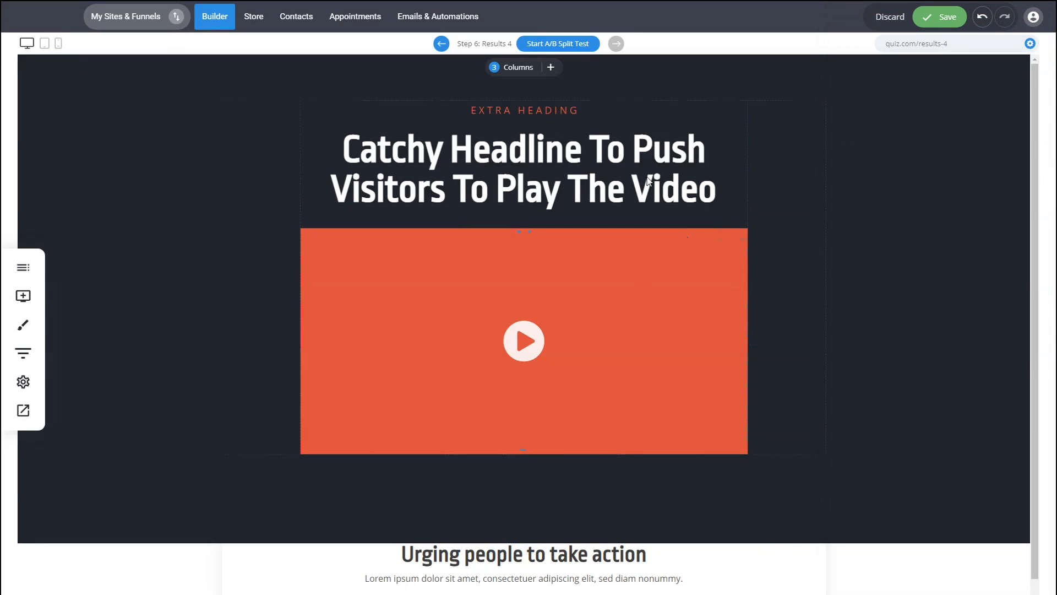
pyautogui.scroll(-2, 300, 501)
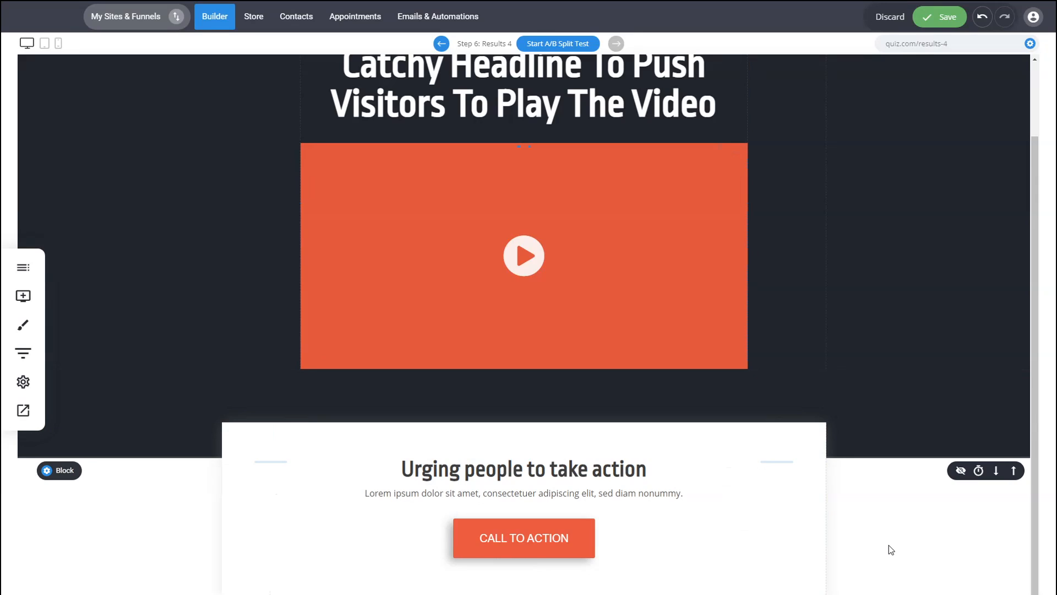
pyautogui.scroll(2, 891, 549)
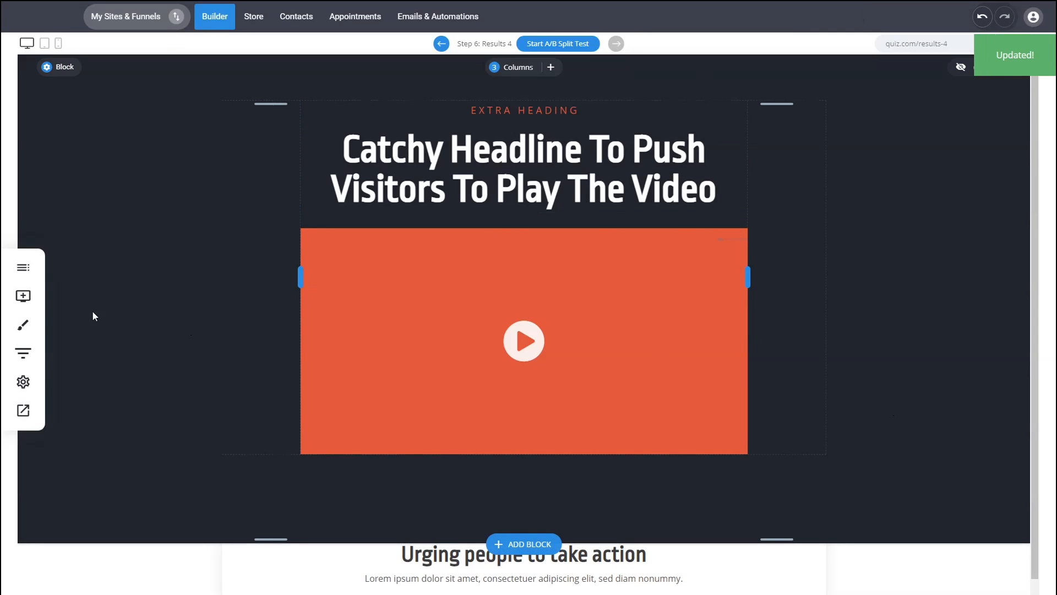
# Return to the Quiz Page and check the scores of the four single-choice fields in the form's Step 1.
pyautogui.click(23, 353)
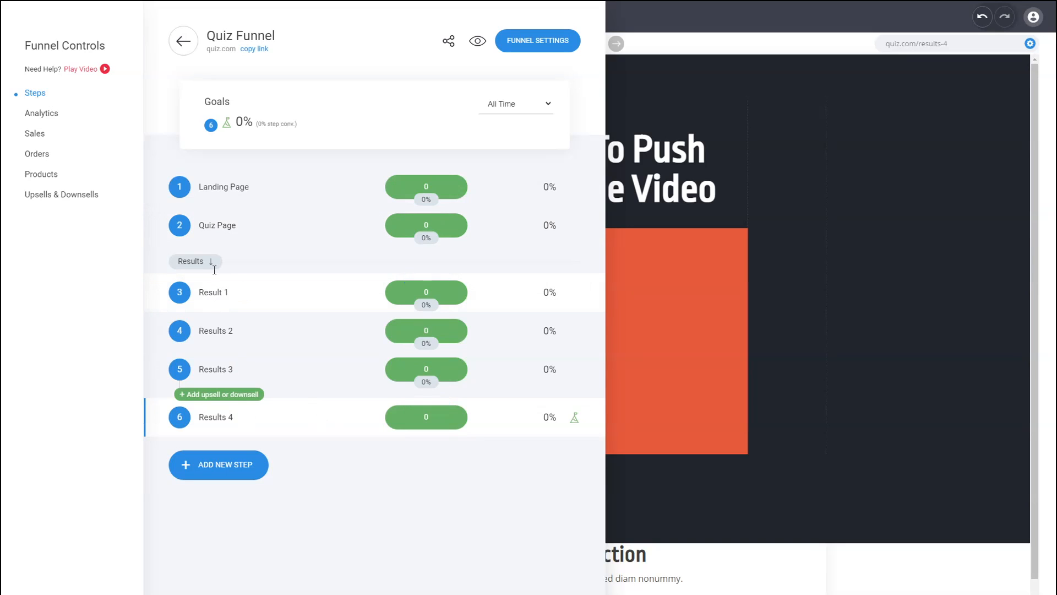
pyautogui.click(216, 230)
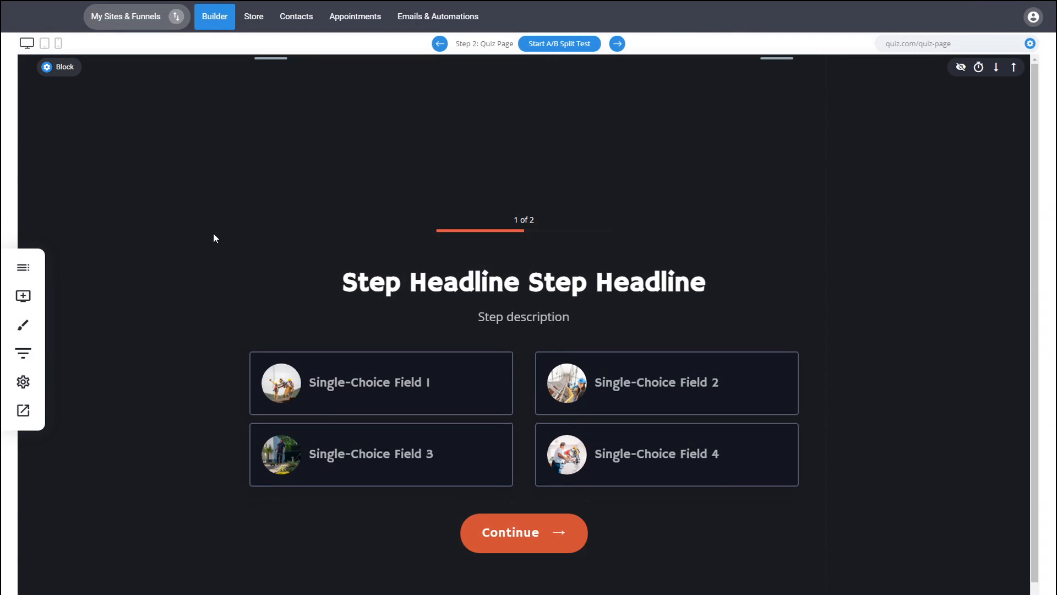
pyautogui.moveTo(351, 296)
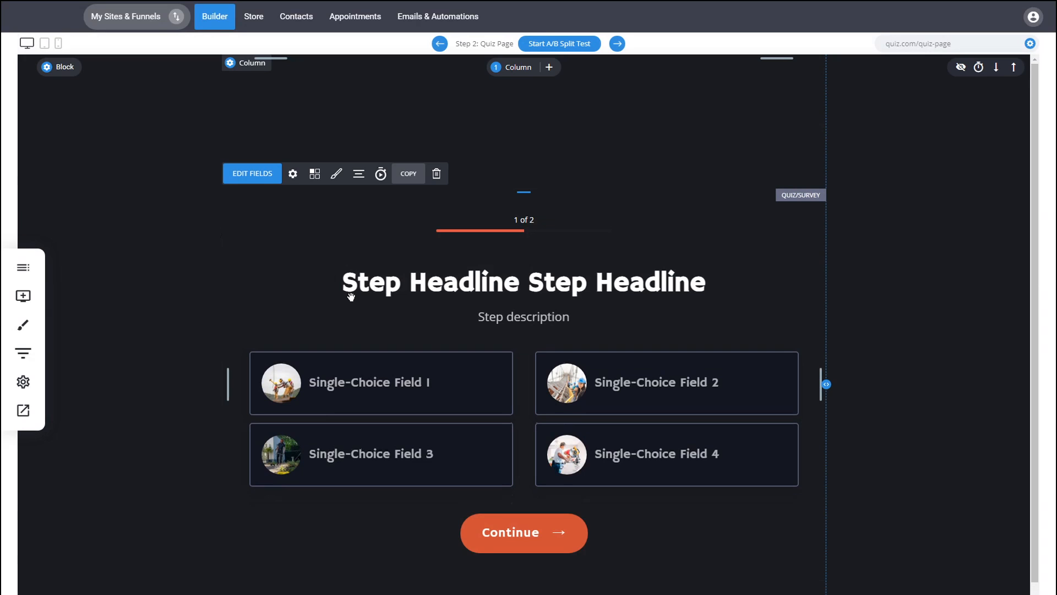
pyautogui.click(323, 280)
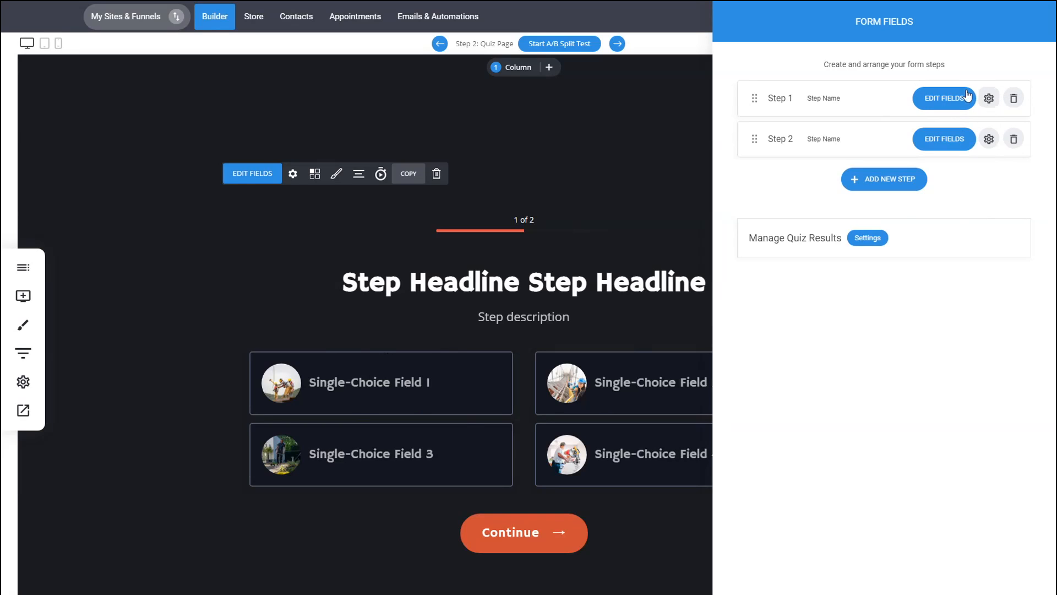
pyautogui.click(944, 99)
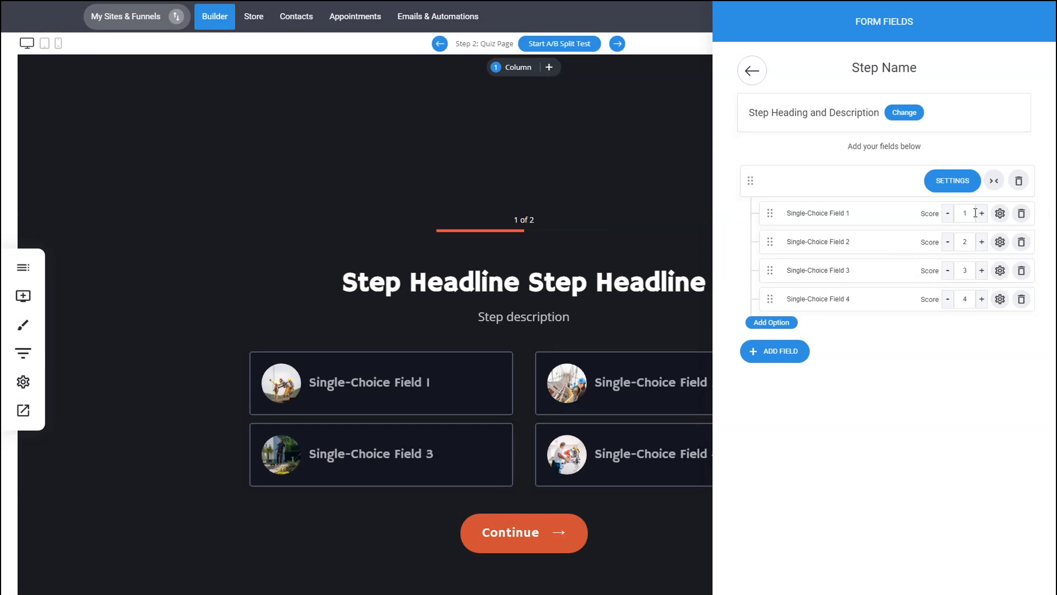
pyautogui.click(982, 299)
pyautogui.click(948, 300)
pyautogui.click(755, 81)
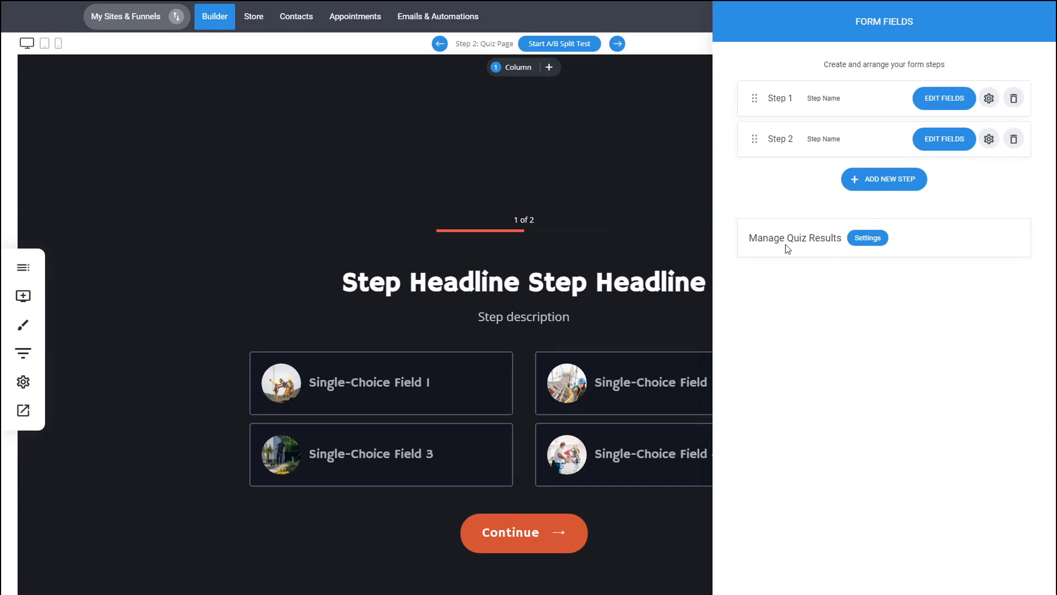
# Open the quiz results settings, view the Thank you message option, and return to Page Redirect.
pyautogui.click(867, 241)
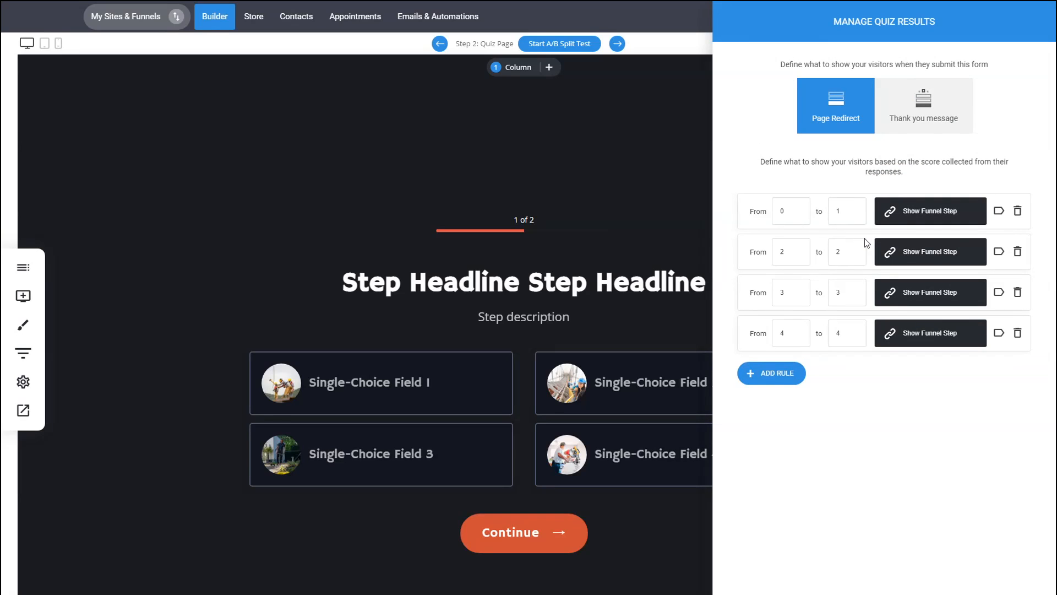
pyautogui.click(910, 122)
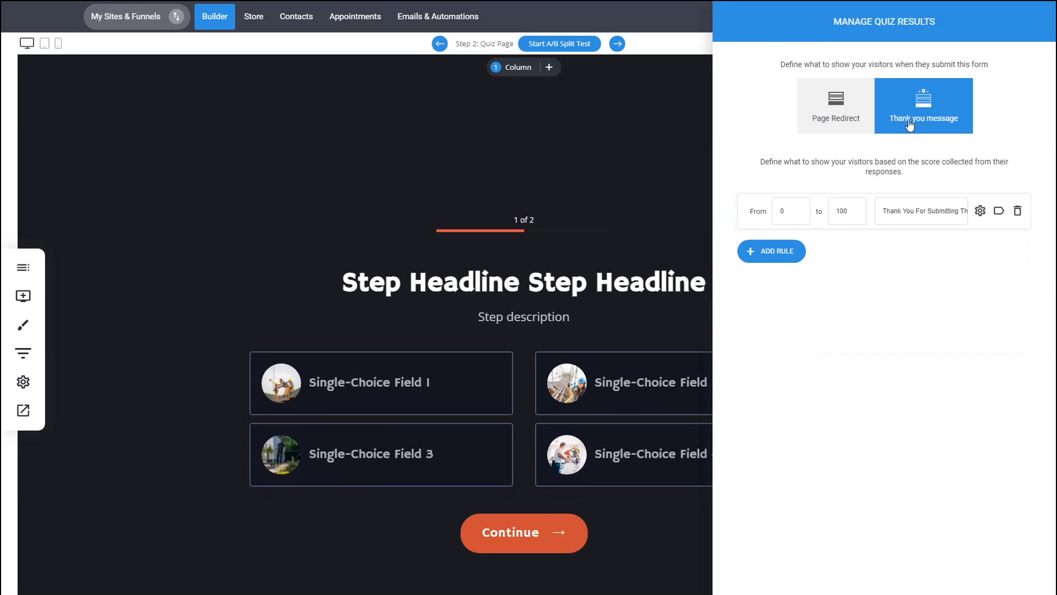
pyautogui.click(837, 102)
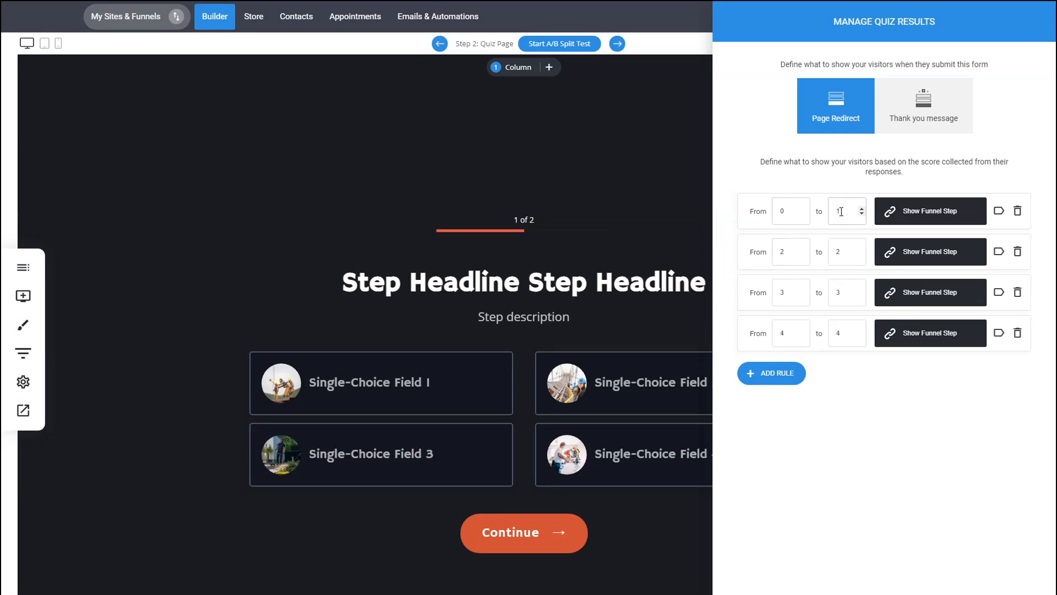
# Link the 0 to 1 score rule to the Result 1 funnel step and the score 2 rule to its matching results page.
pyautogui.click(923, 217)
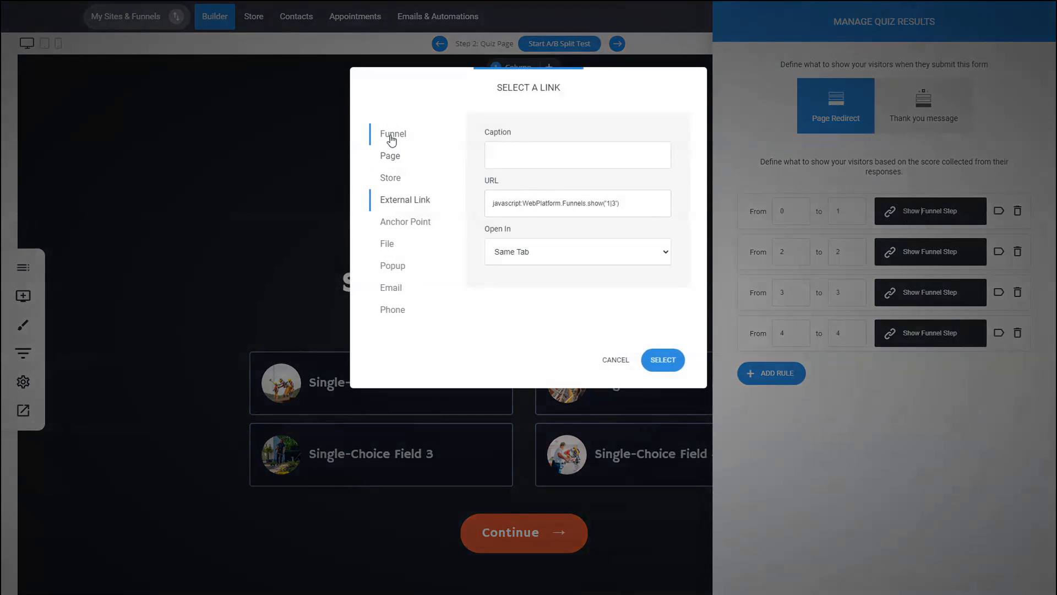
pyautogui.click(396, 136)
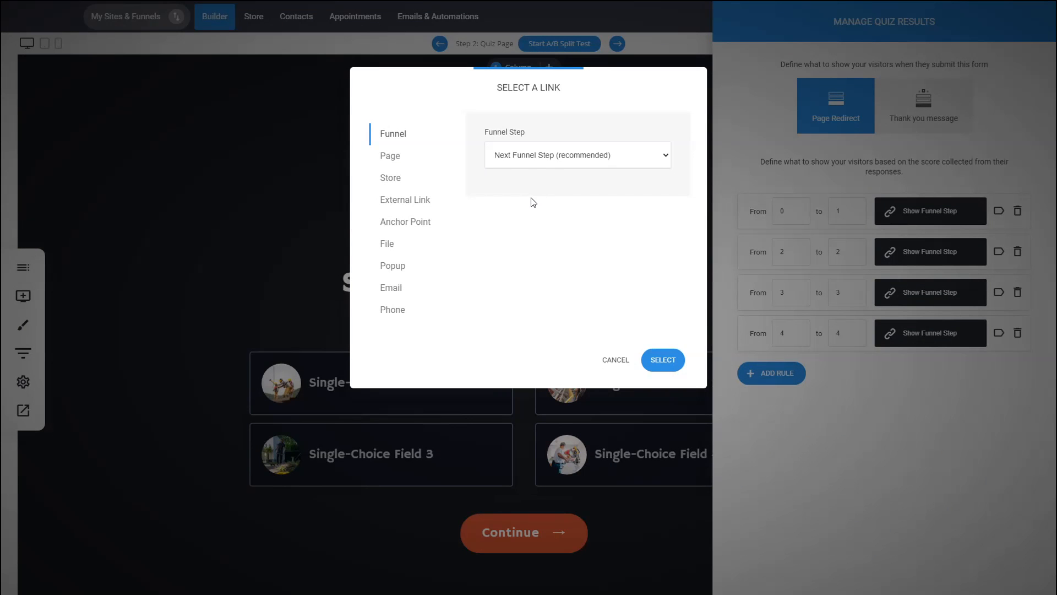
pyautogui.click(663, 360)
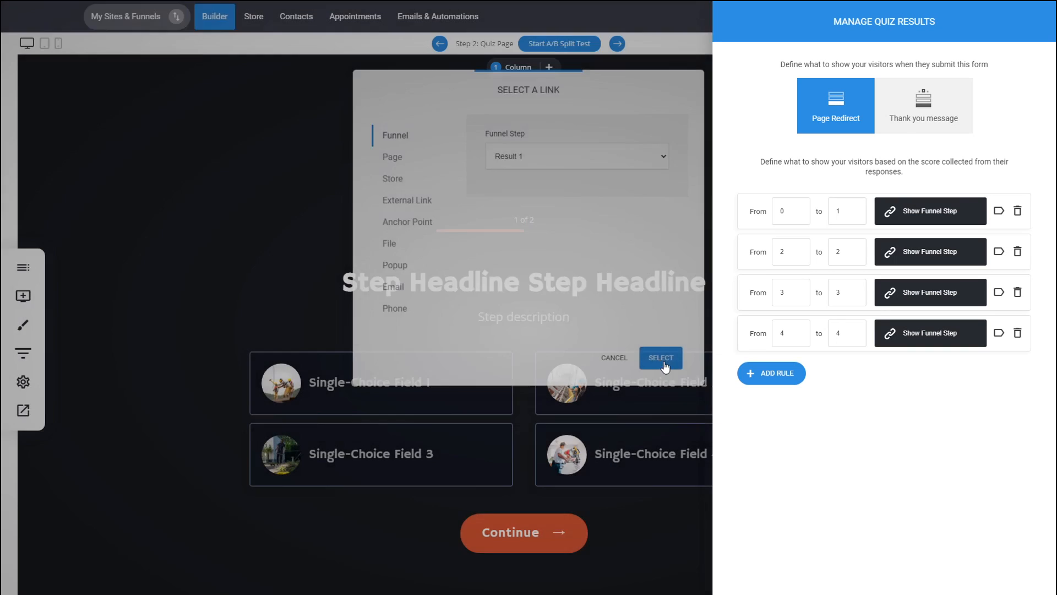
pyautogui.click(915, 255)
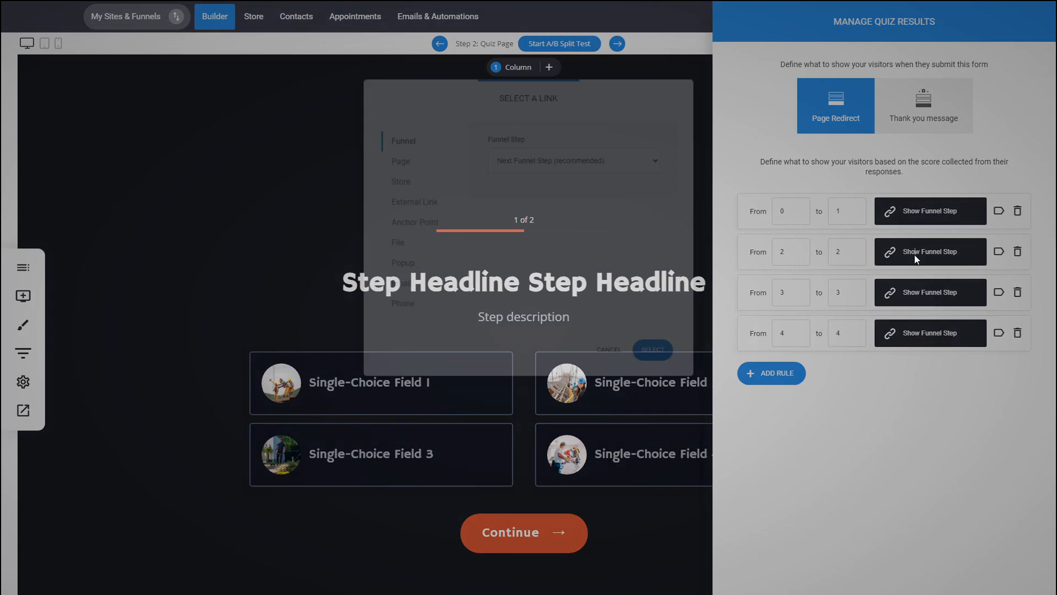
pyautogui.click(402, 135)
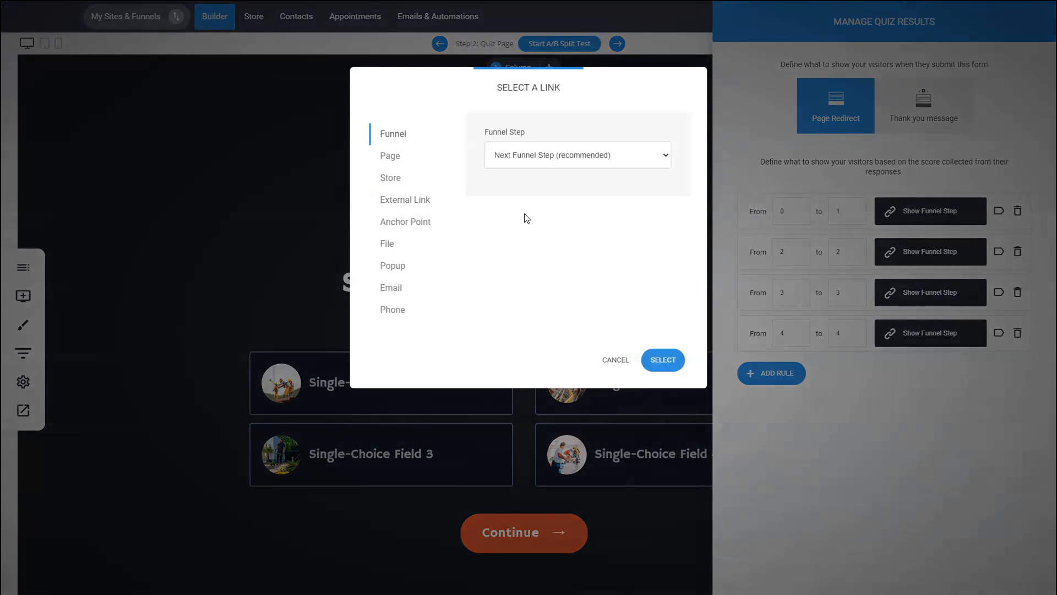
pyautogui.click(663, 359)
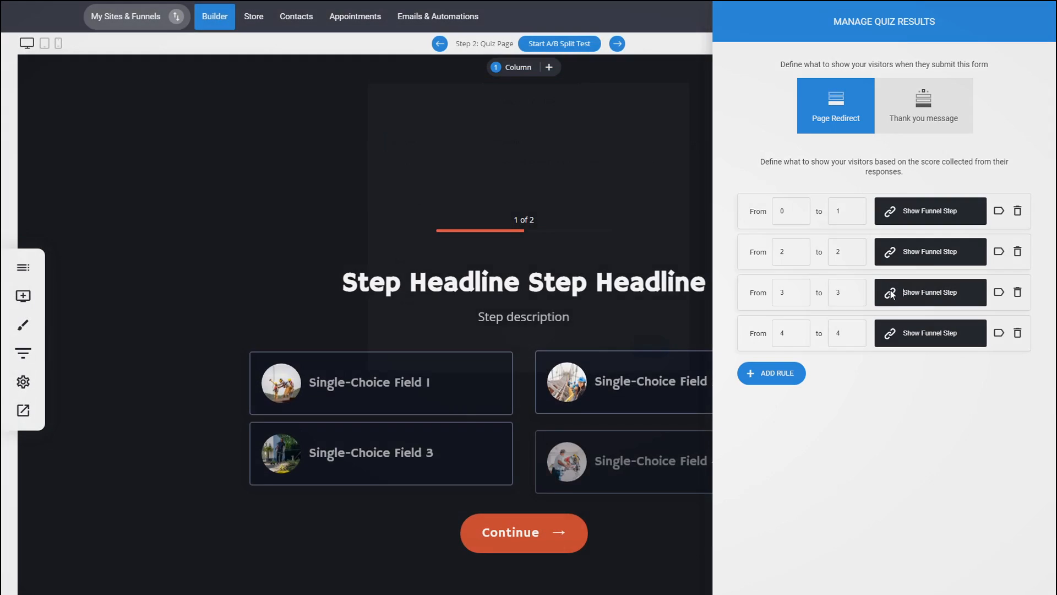
# Link the score 3 rule to its matching results page and the score 4 rule to the Results 4 funnel step.
pyautogui.click(892, 294)
pyautogui.click(404, 136)
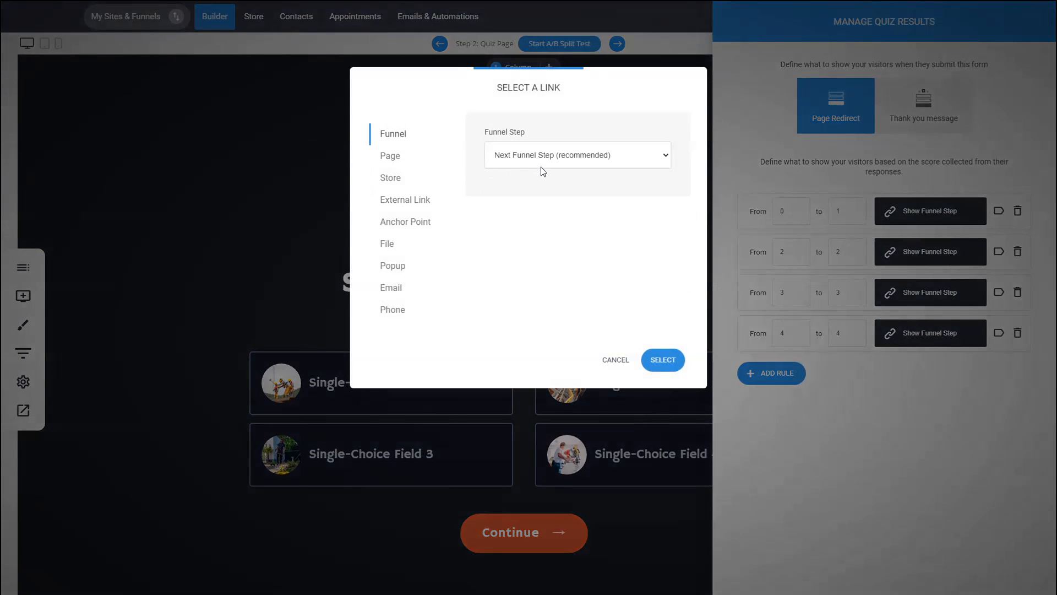
pyautogui.click(663, 360)
pyautogui.click(925, 332)
pyautogui.click(413, 138)
pyautogui.click(663, 359)
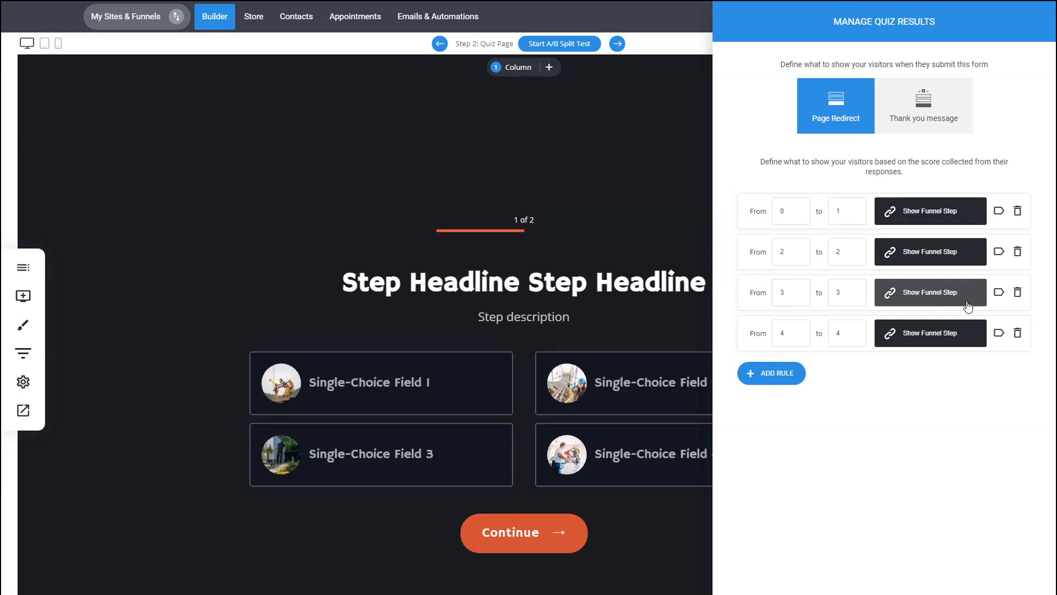
# Create a new tag named "group 4" and assign it to the score 4 rule.
pyautogui.click(1000, 333)
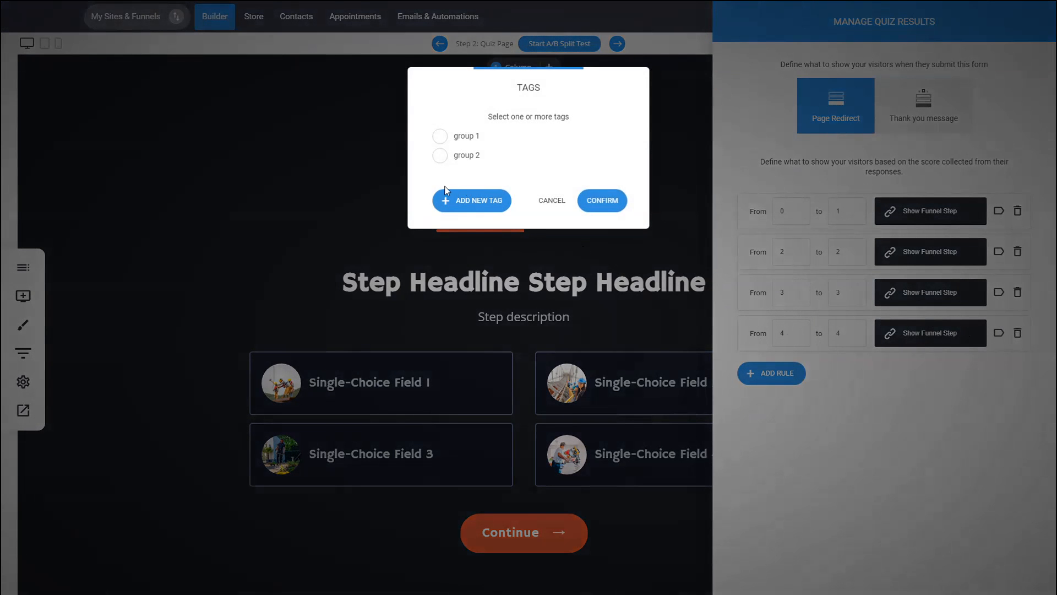
pyautogui.click(461, 201)
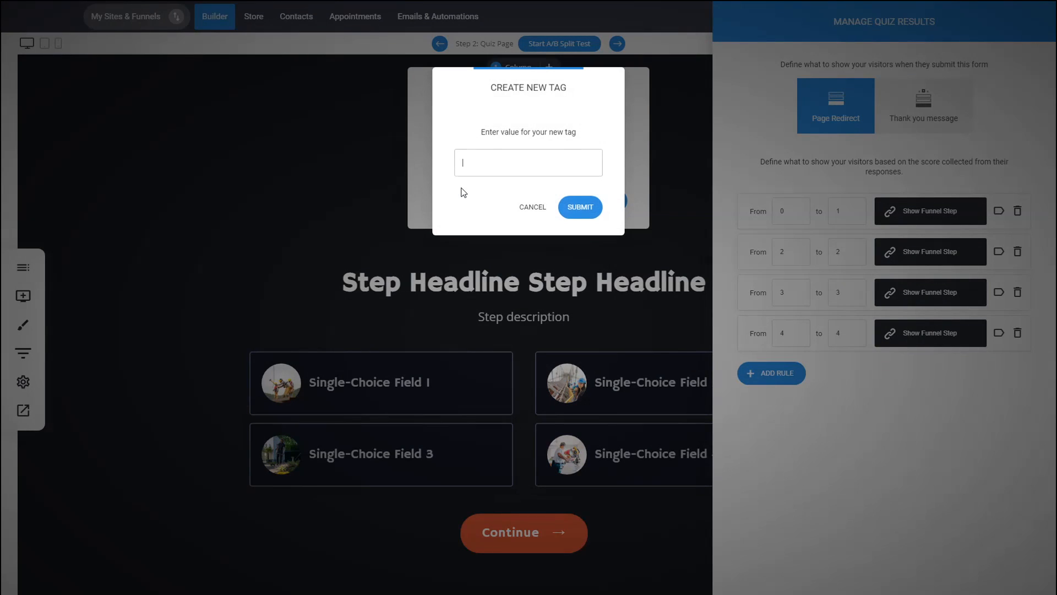
pyautogui.click(528, 209)
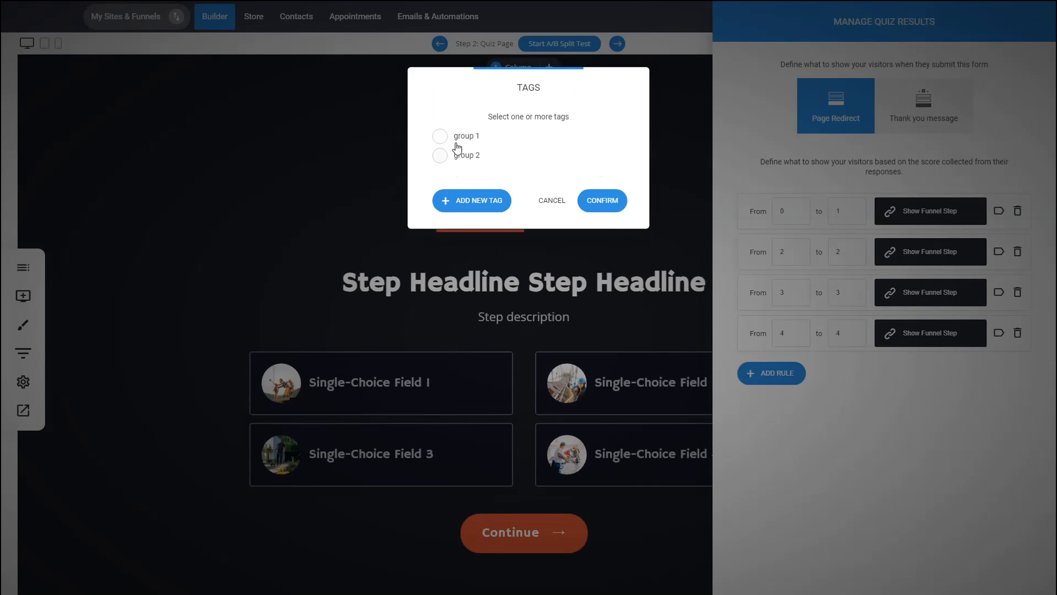
pyautogui.click(477, 209)
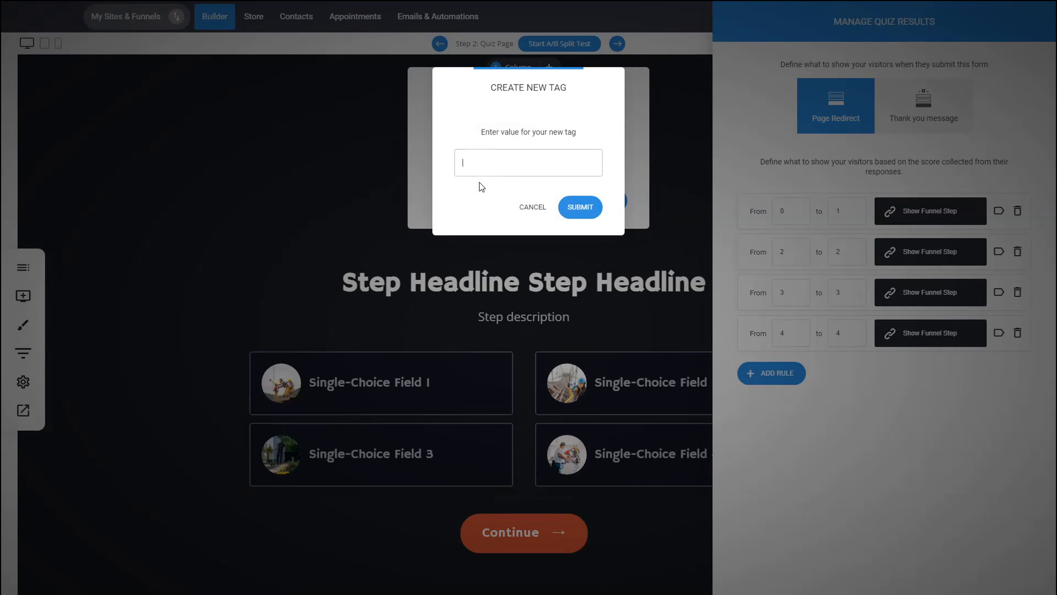
pyautogui.write('group 4')
pyautogui.click(584, 209)
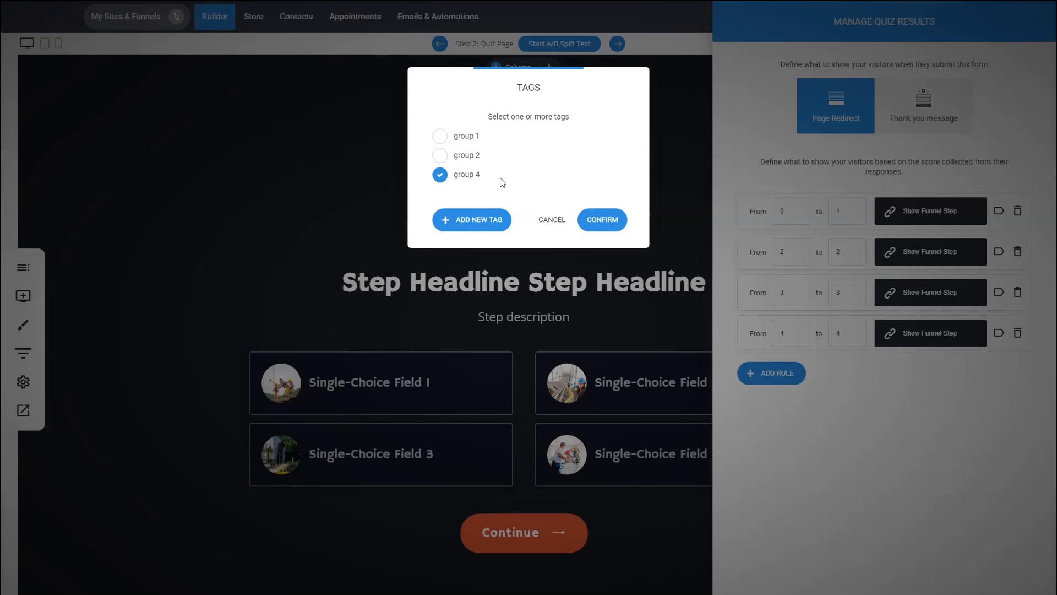
pyautogui.click(607, 224)
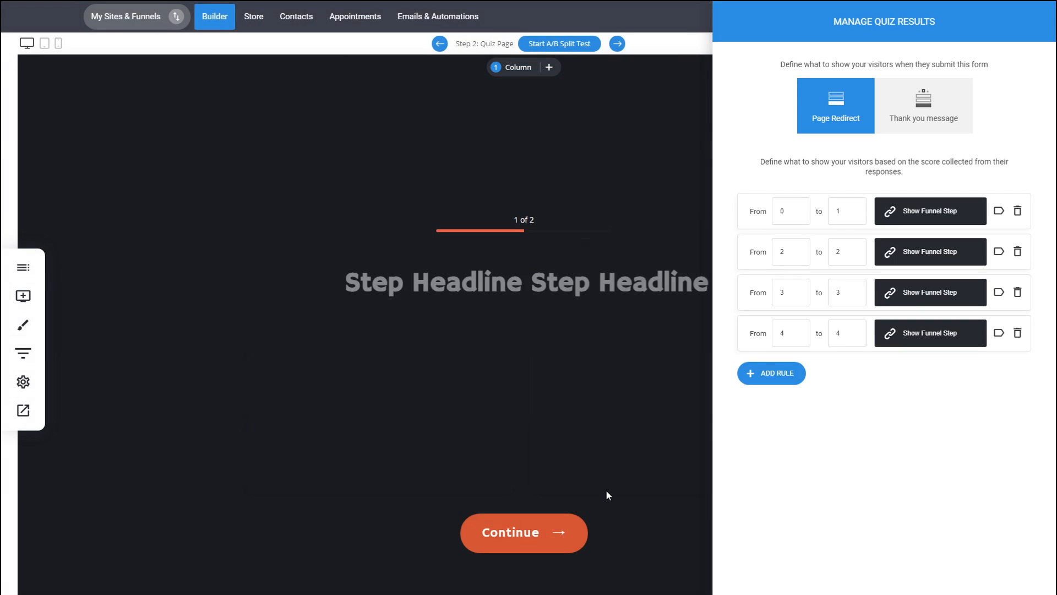
# Check which funnel step the score 4 rule links to, close the form settings, and save the Quiz Page.
pyautogui.click(919, 338)
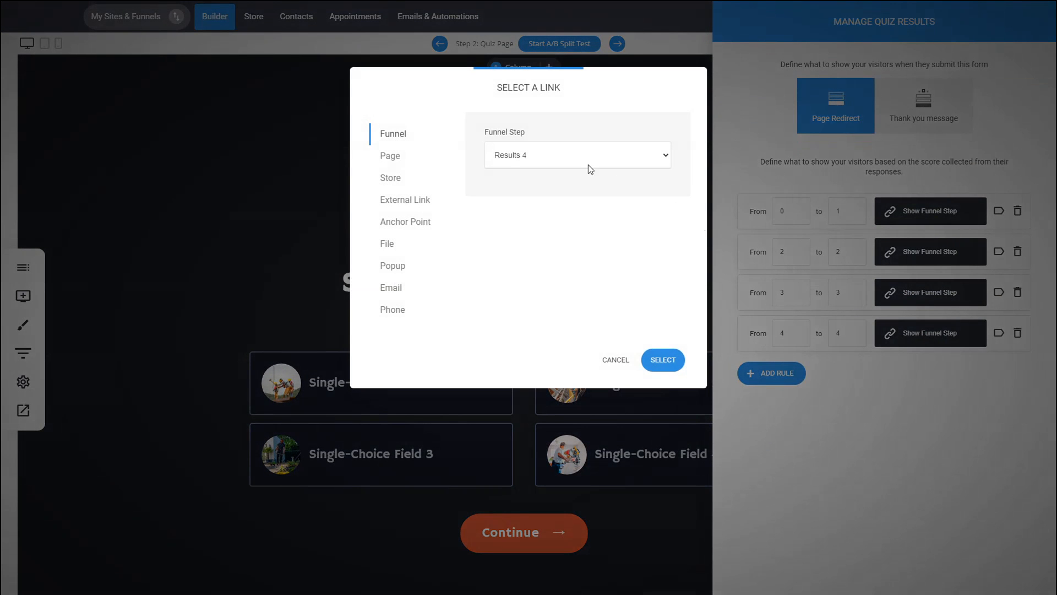
pyautogui.click(627, 360)
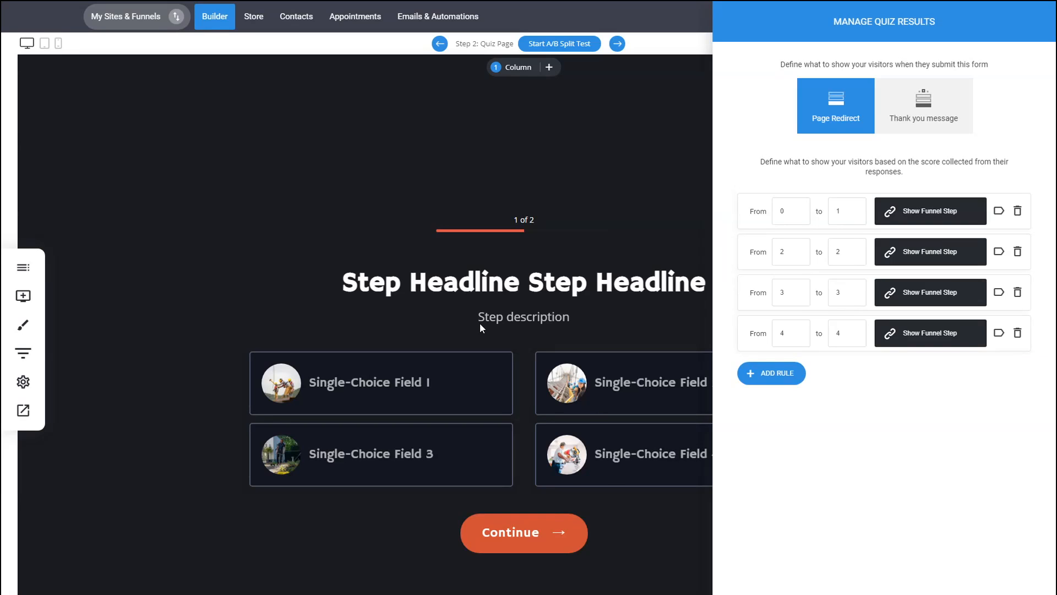
pyautogui.click(541, 316)
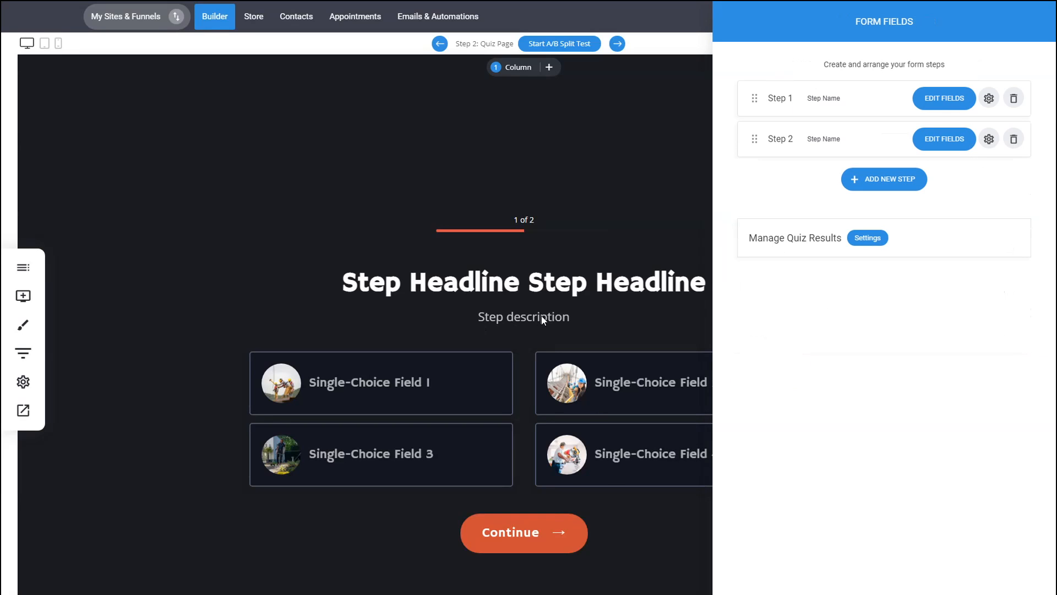
pyautogui.click(586, 299)
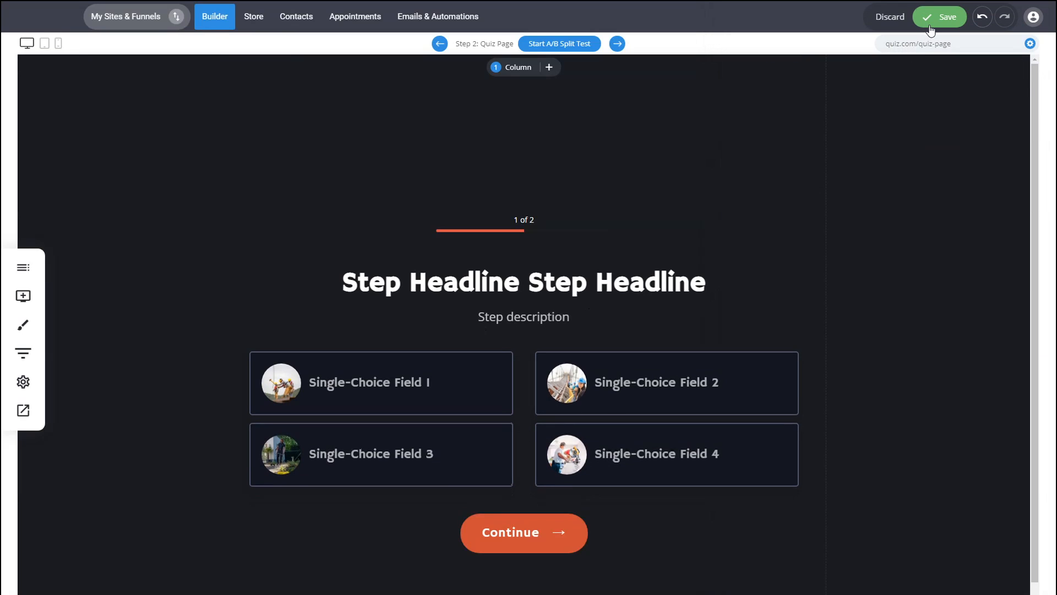
pyautogui.click(931, 28)
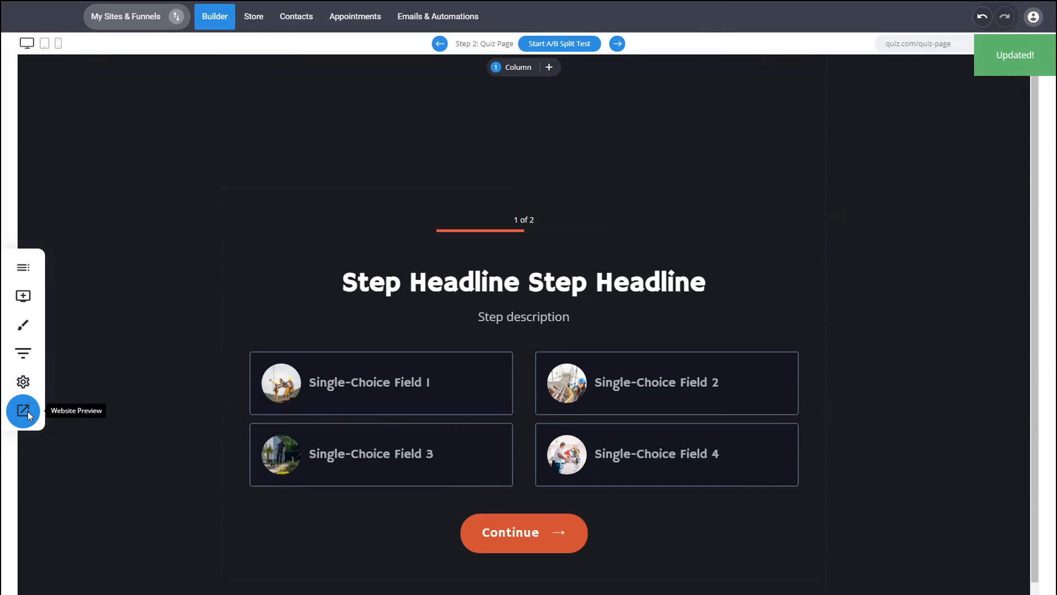
# Preview the Quiz Page and submit a test response with Single-Choice Field 4, a test name and an e-mail address, closing the preview after the redirect.
pyautogui.click(23, 411)
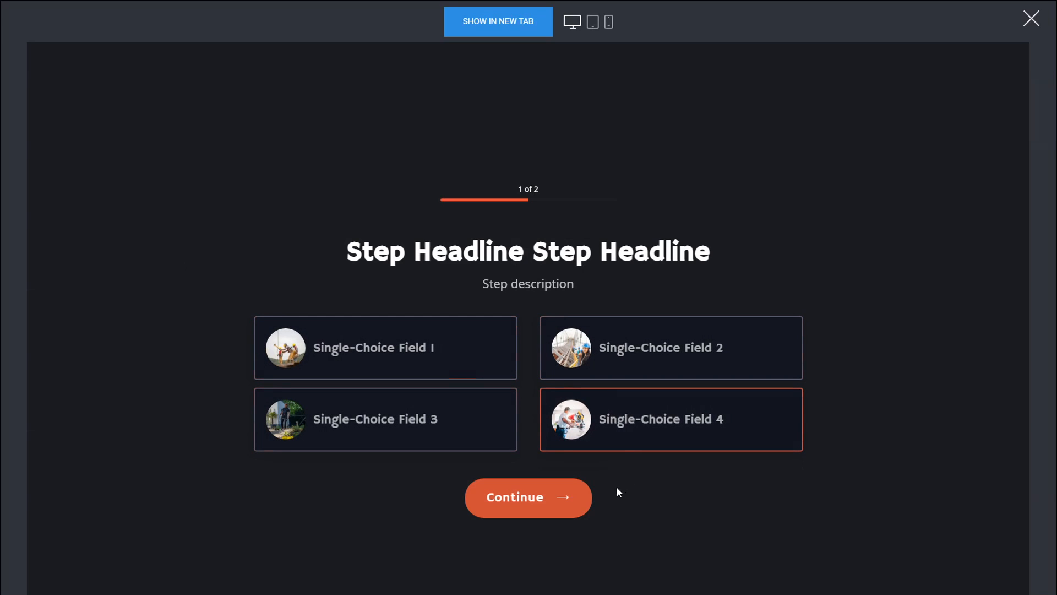
pyautogui.click(563, 506)
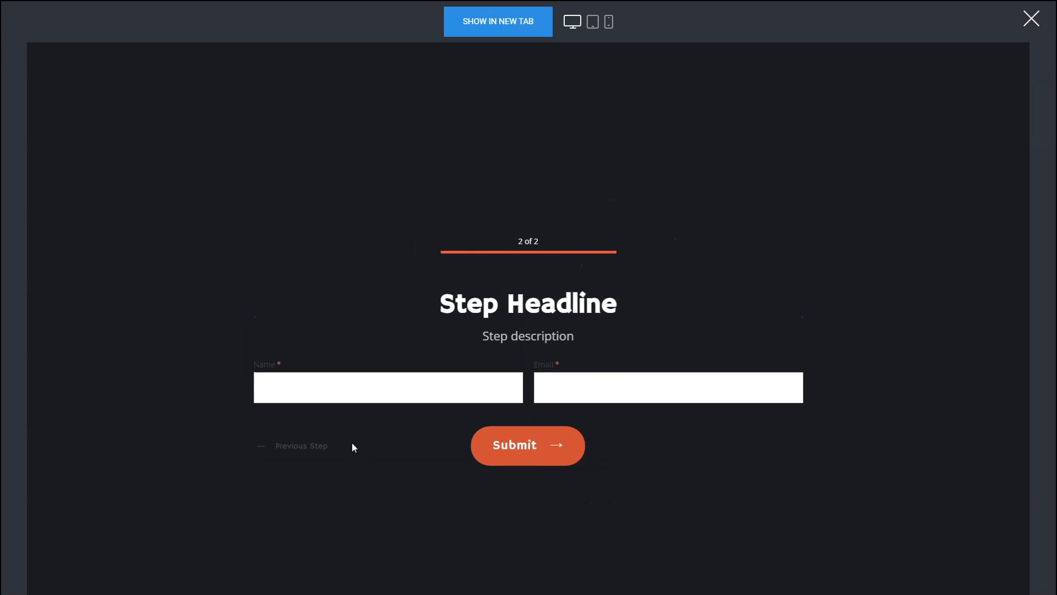
pyautogui.keyDown('shift'); pyautogui.click(469, 386); pyautogui.keyUp('shift')
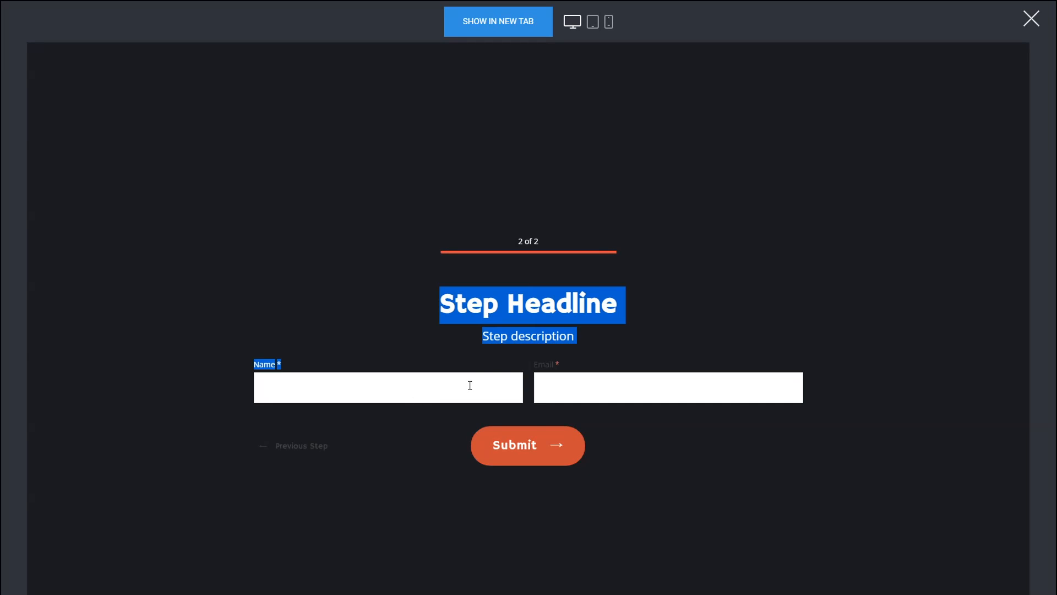
pyautogui.click(493, 398)
pyautogui.write('E')
pyautogui.click(626, 384)
pyautogui.write('user@domain.com')
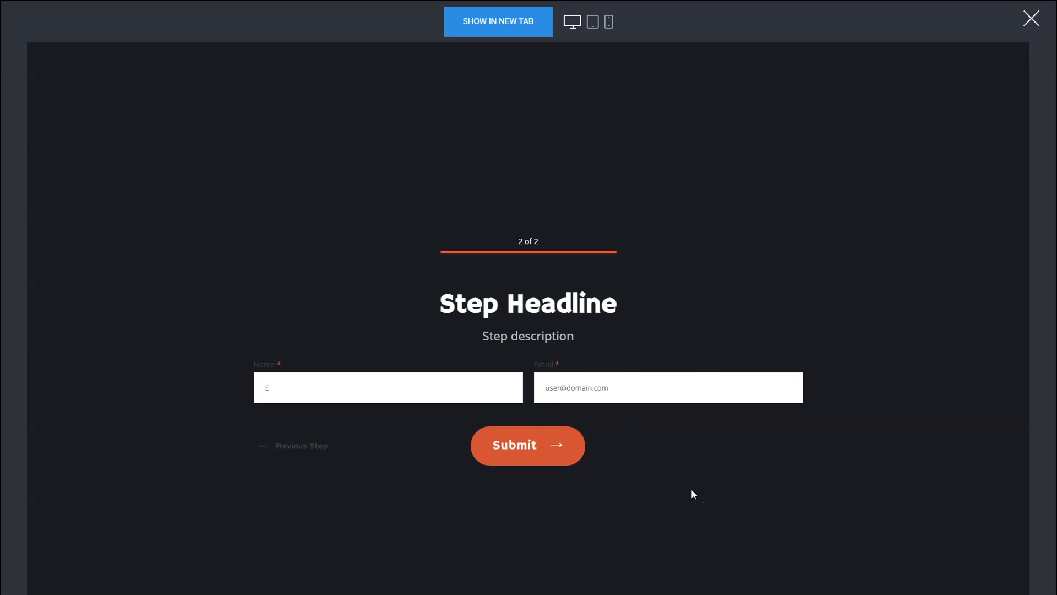
pyautogui.click(545, 446)
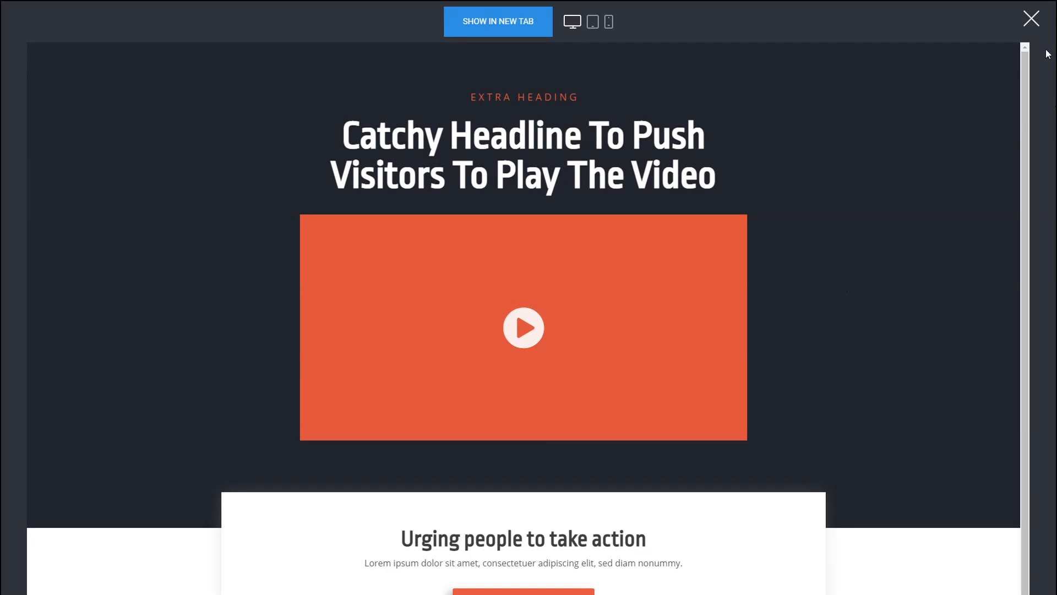
pyautogui.click(1031, 19)
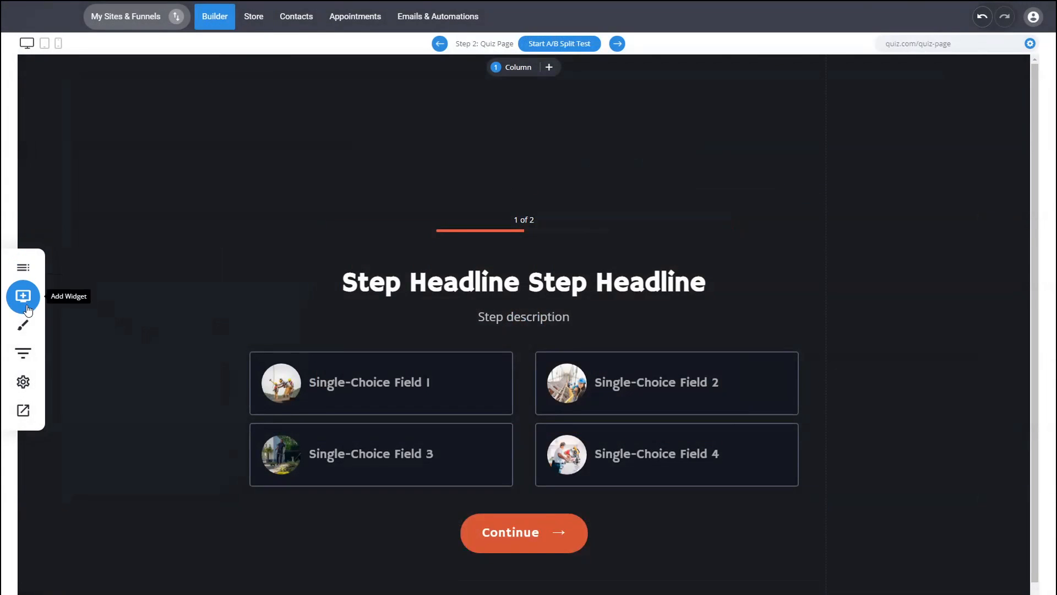
# Check the position of Results 4 in the Quiz Funnel's list of steps and return to the Quiz Page.
pyautogui.click(23, 353)
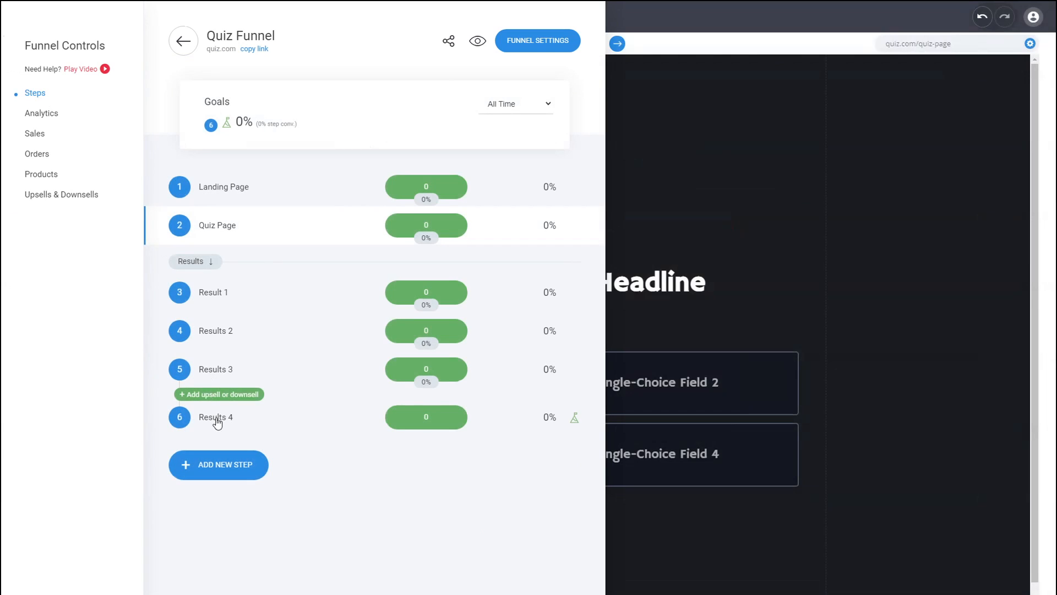
pyautogui.moveTo(219, 425)
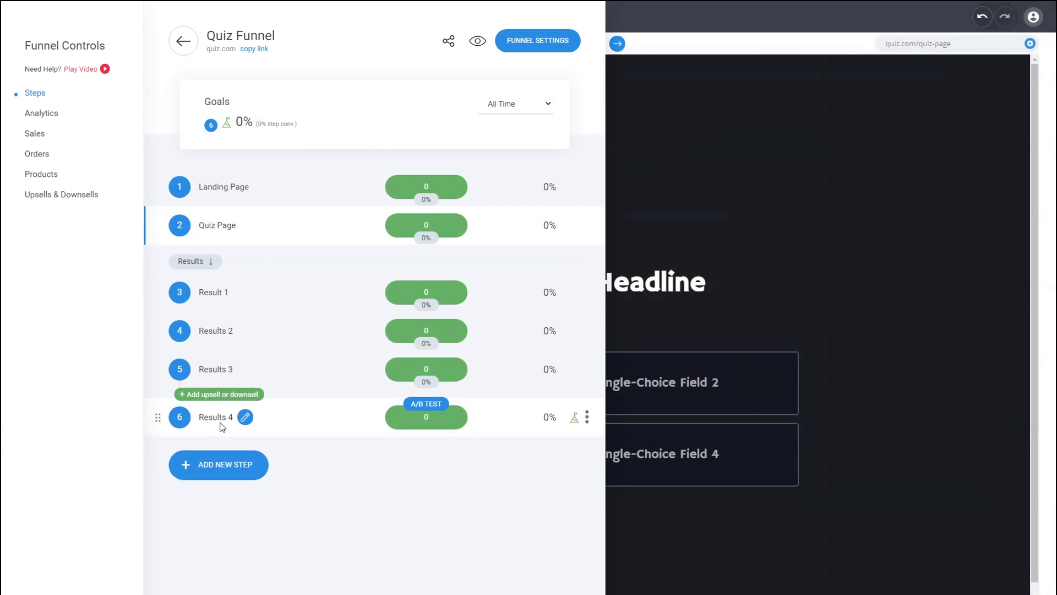
pyautogui.click(745, 312)
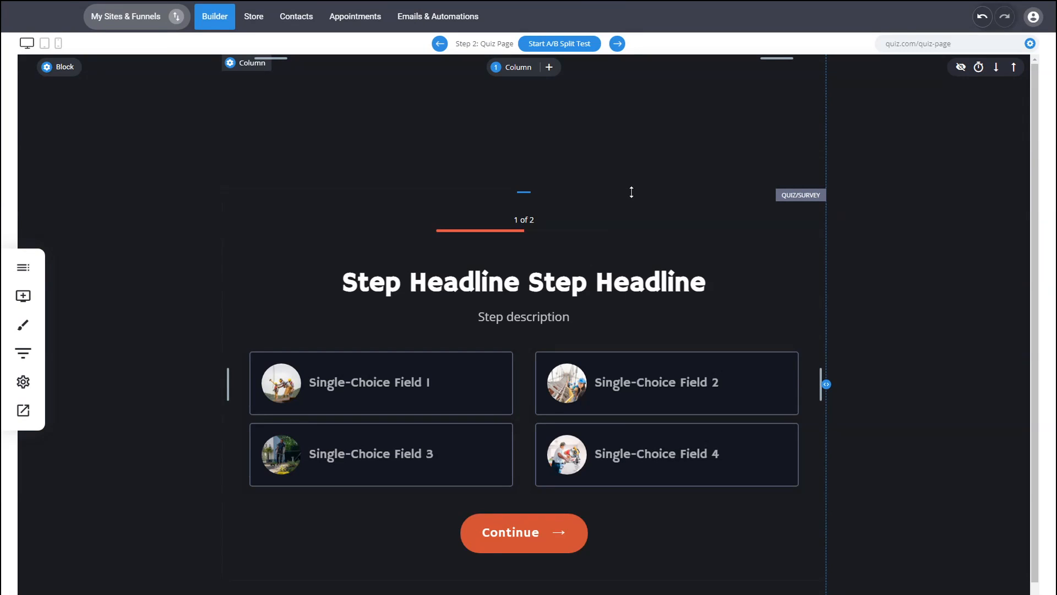
# Open the test visitor's entry in Contacts and examine the tag, quiz answer and score recorded for the submission.
pyautogui.click(298, 21)
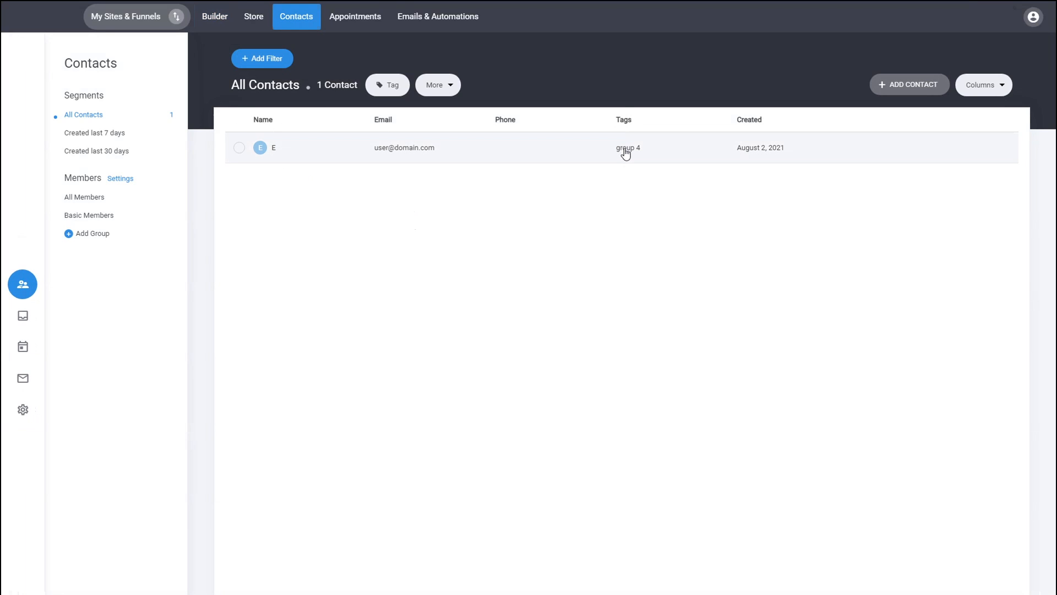
pyautogui.click(411, 149)
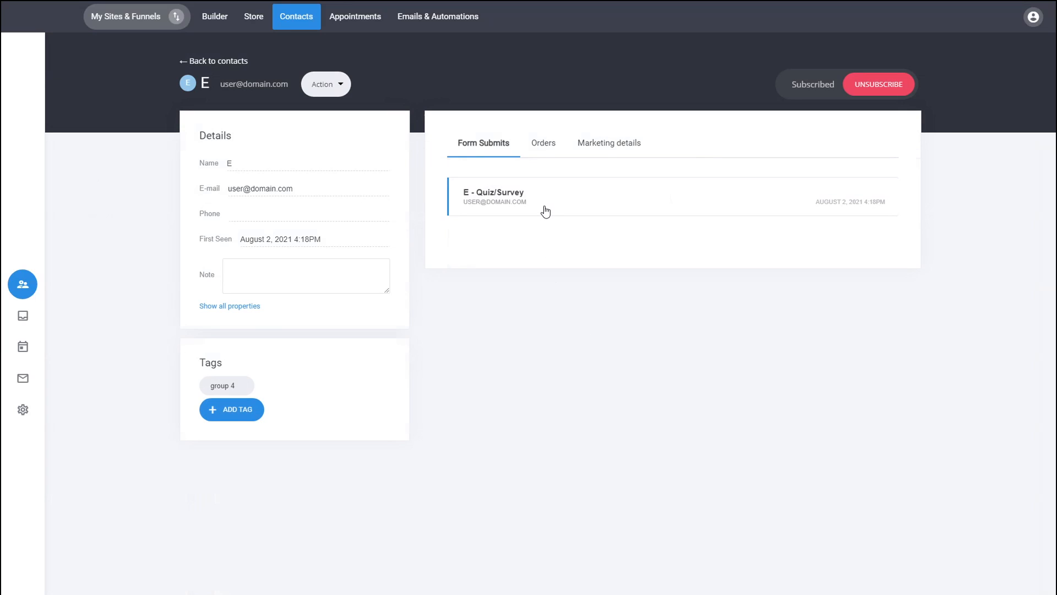
pyautogui.click(546, 212)
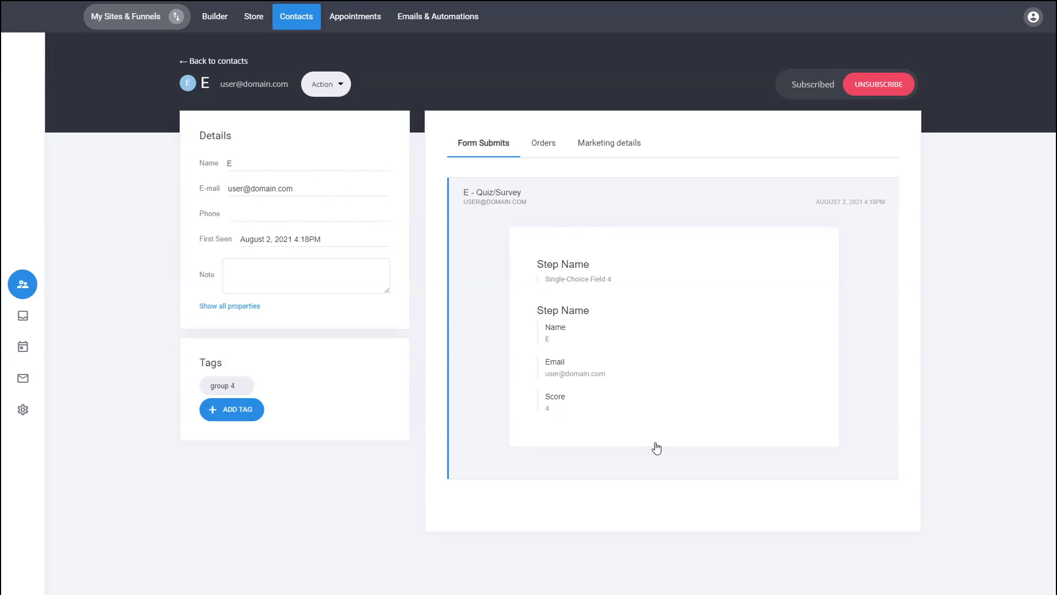
pyautogui.moveTo(221, 386)
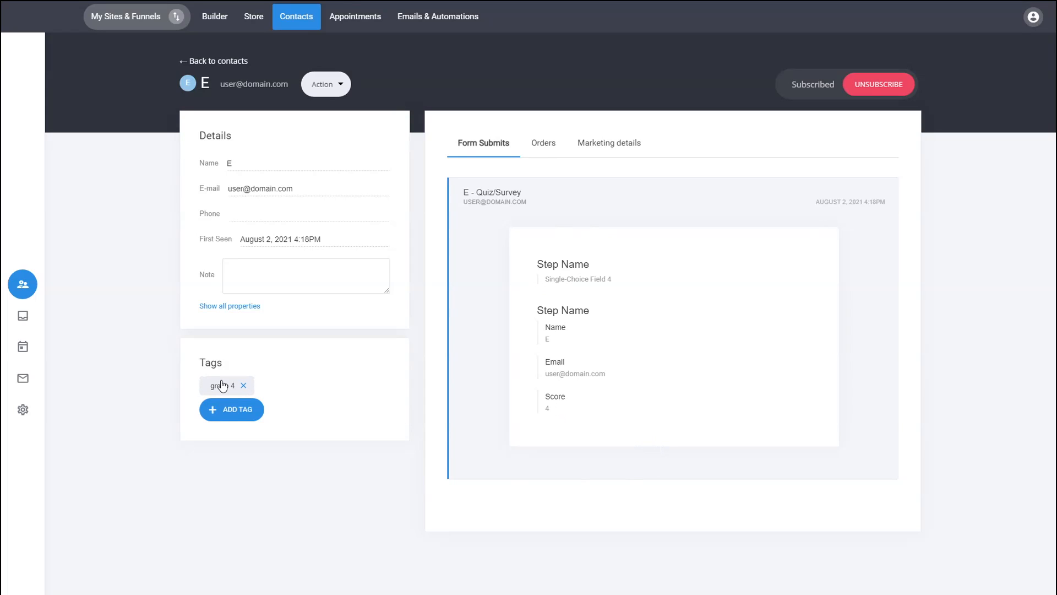
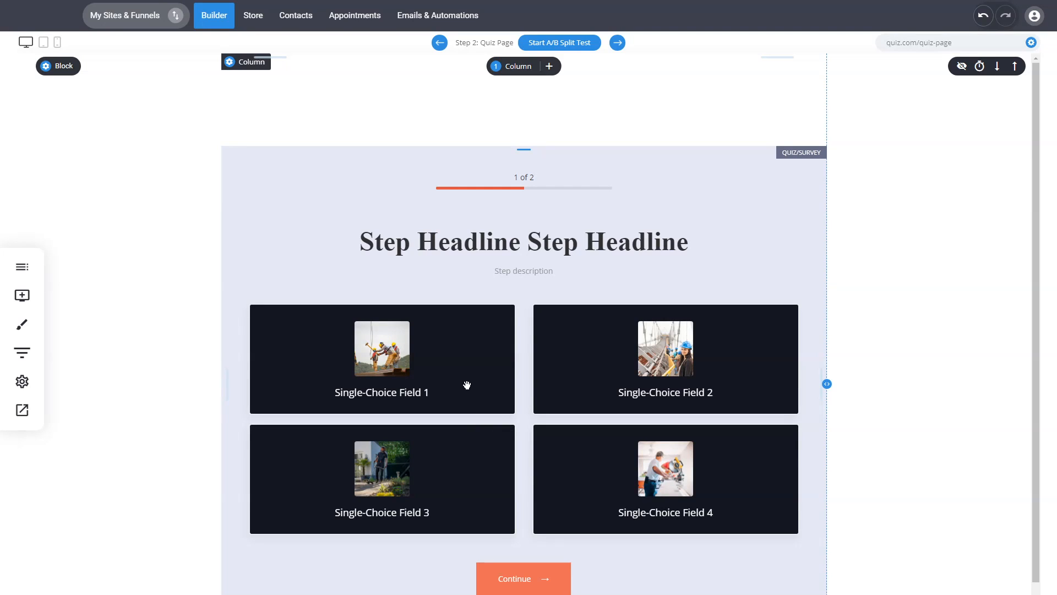
# Create a subscriber list named Quiz Submits from the quiz form's email marketing connection settings.
pyautogui.click(525, 361)
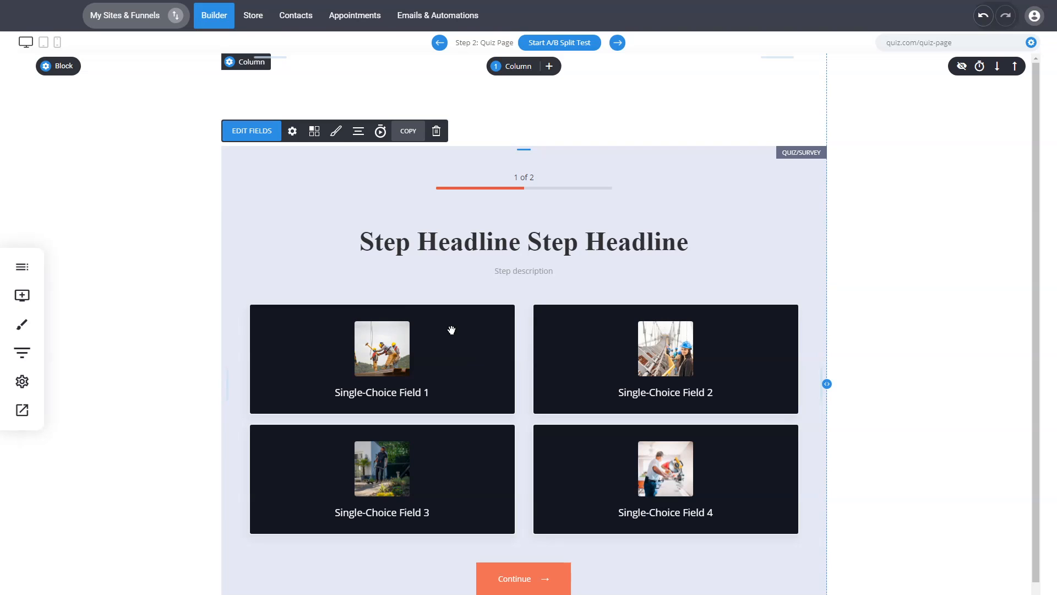
pyautogui.click(292, 132)
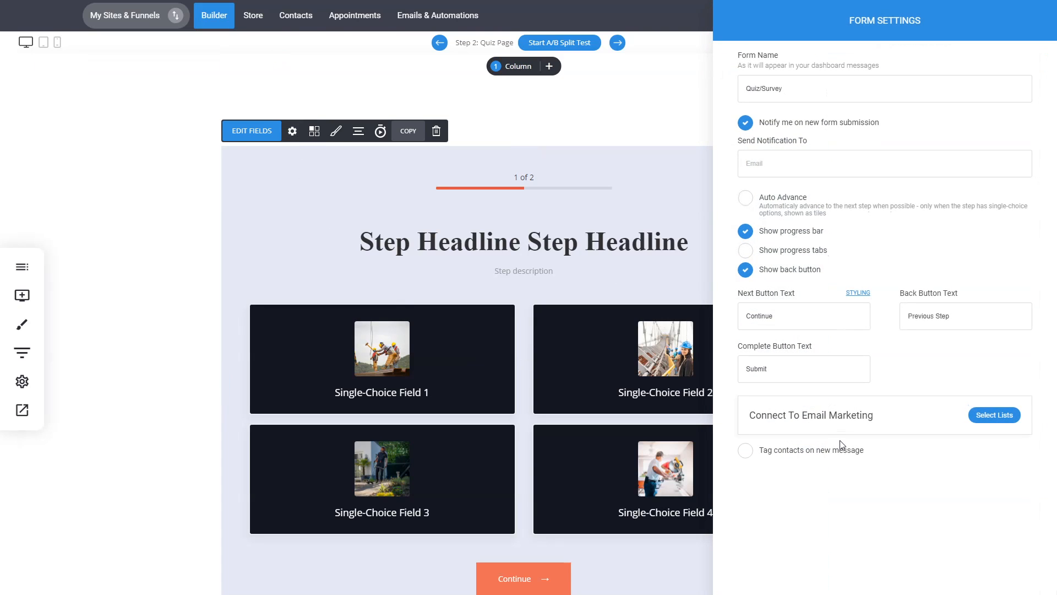
pyautogui.click(984, 419)
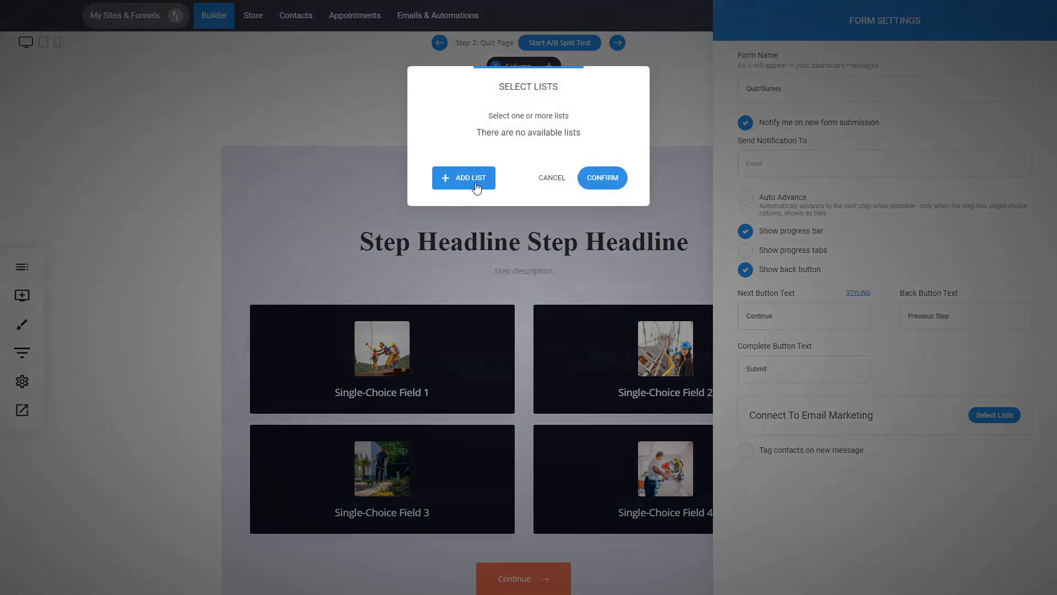
pyautogui.click(477, 186)
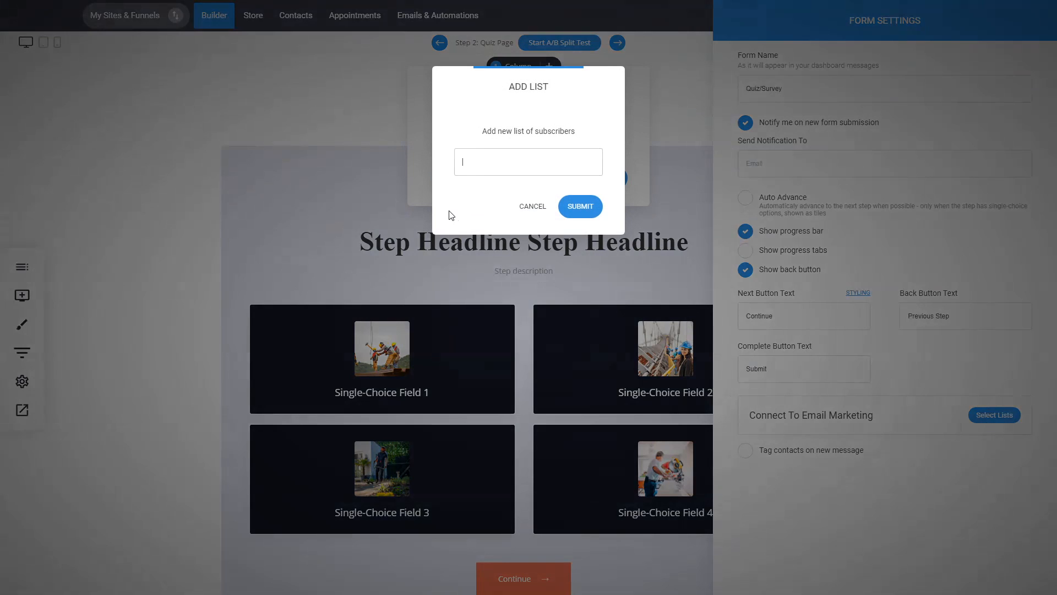
pyautogui.click(514, 207)
pyautogui.click(485, 183)
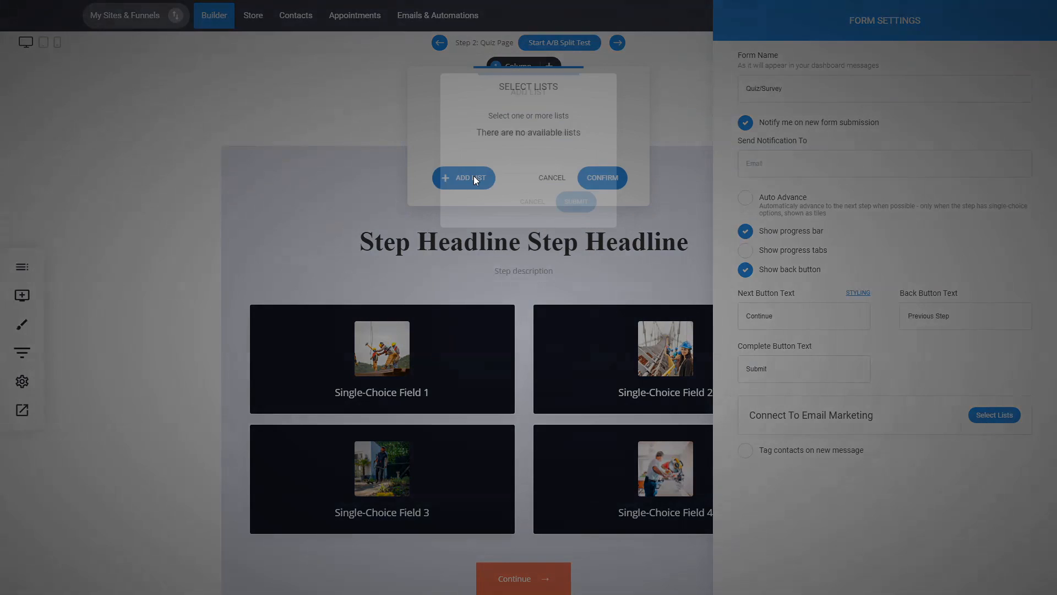
pyautogui.write('Q')
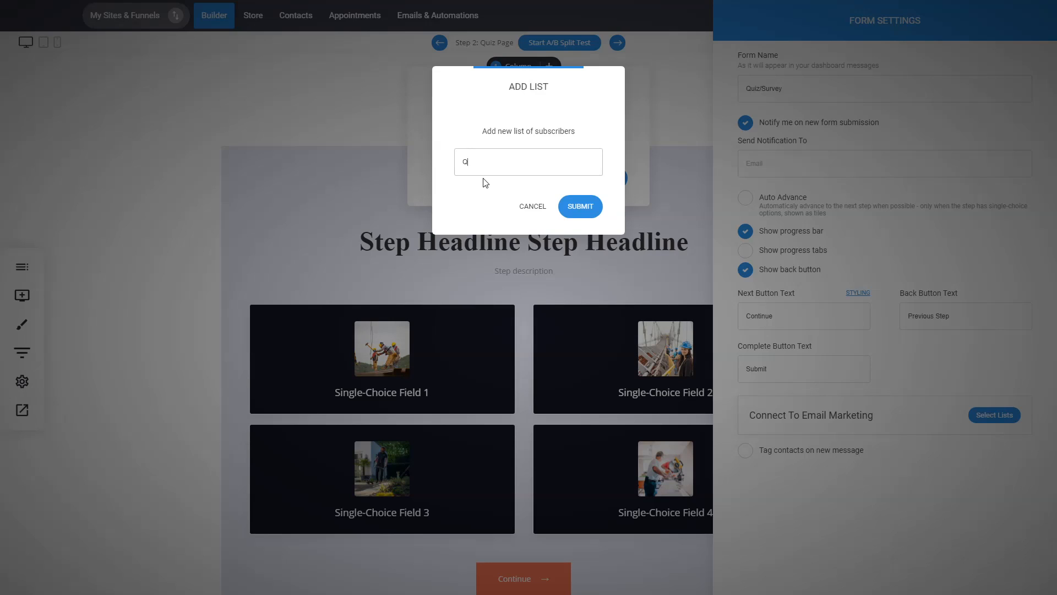
pyautogui.write('uiz Submits')
pyautogui.click(580, 206)
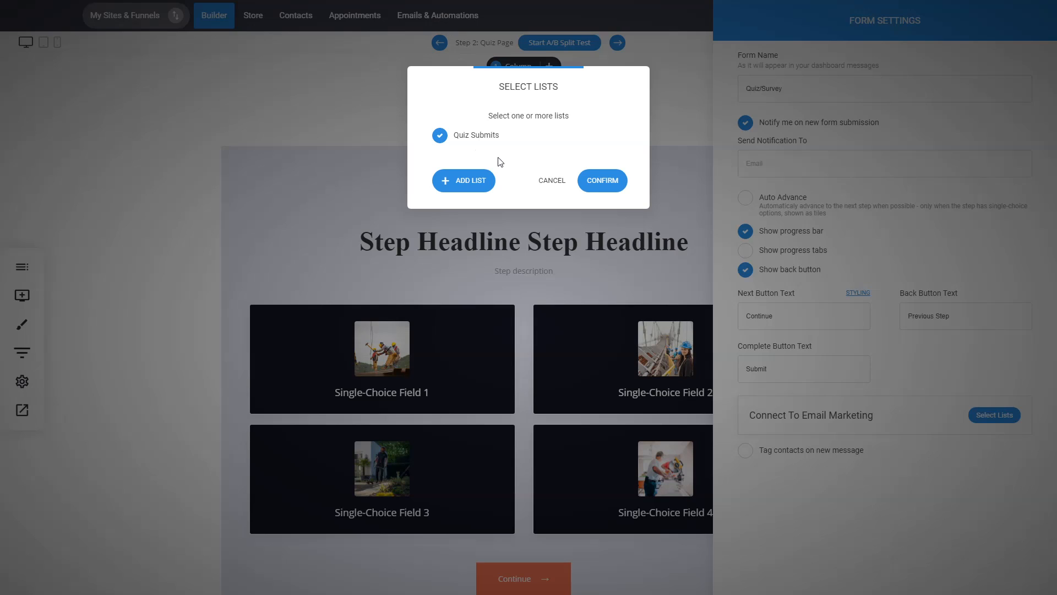
# Confirm Quiz Submits as the form's connected list, close the form settings and save the Quiz Page.
pyautogui.click(619, 193)
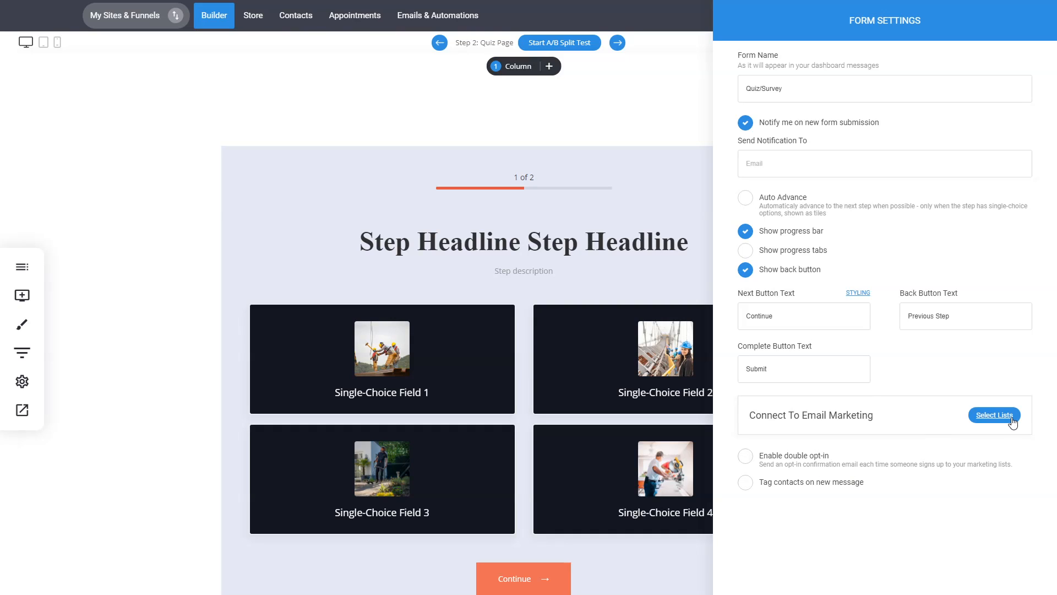
pyautogui.click(646, 396)
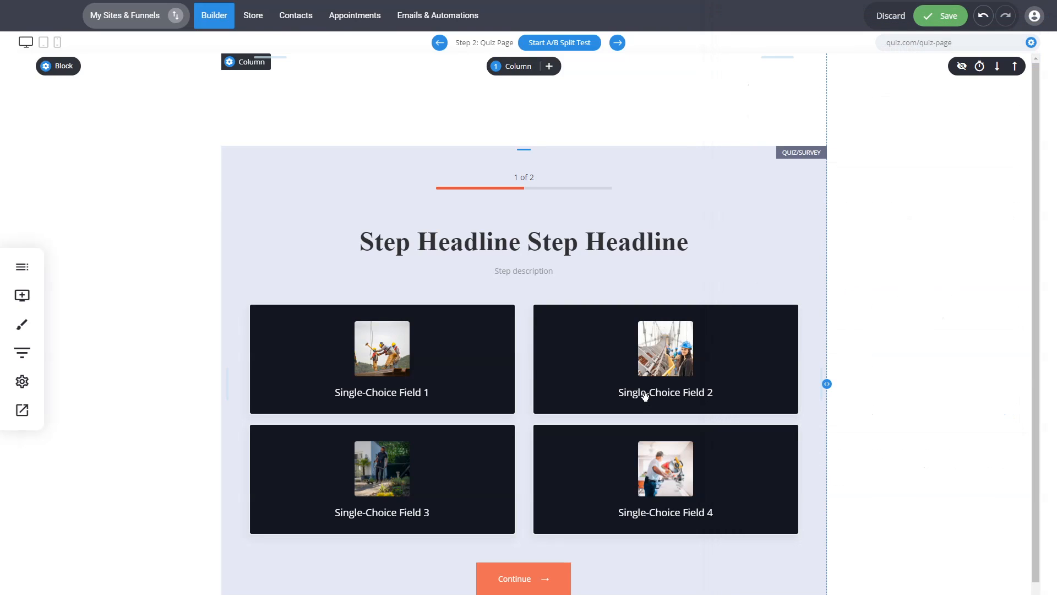
pyautogui.hotkey('ctrl', 's')
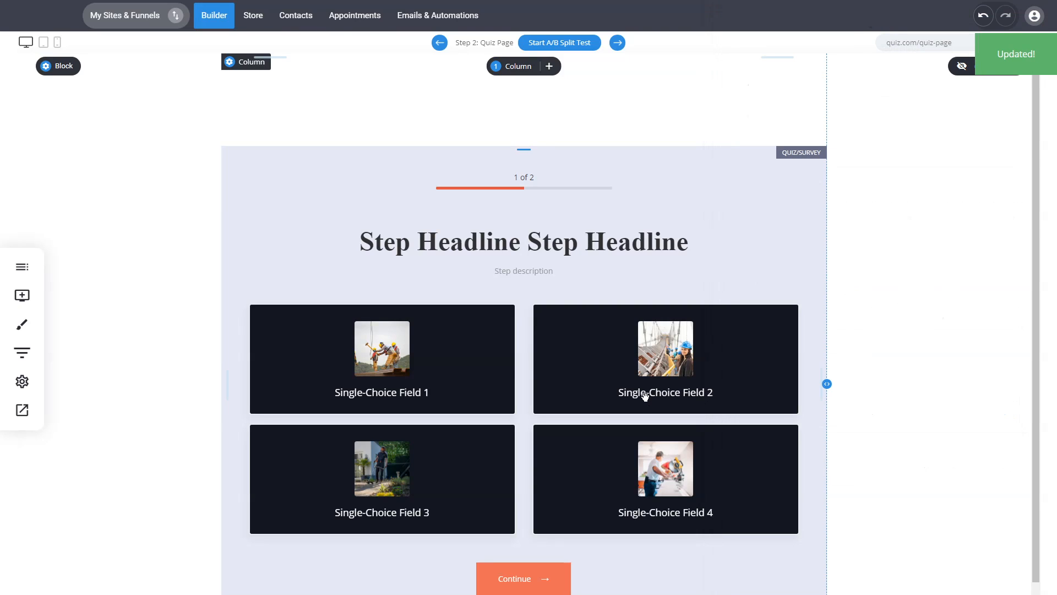
# Check the subscriber lists under Emails & Automations for Quiz Submits and return to the Quiz Page in the builder.
pyautogui.click(440, 21)
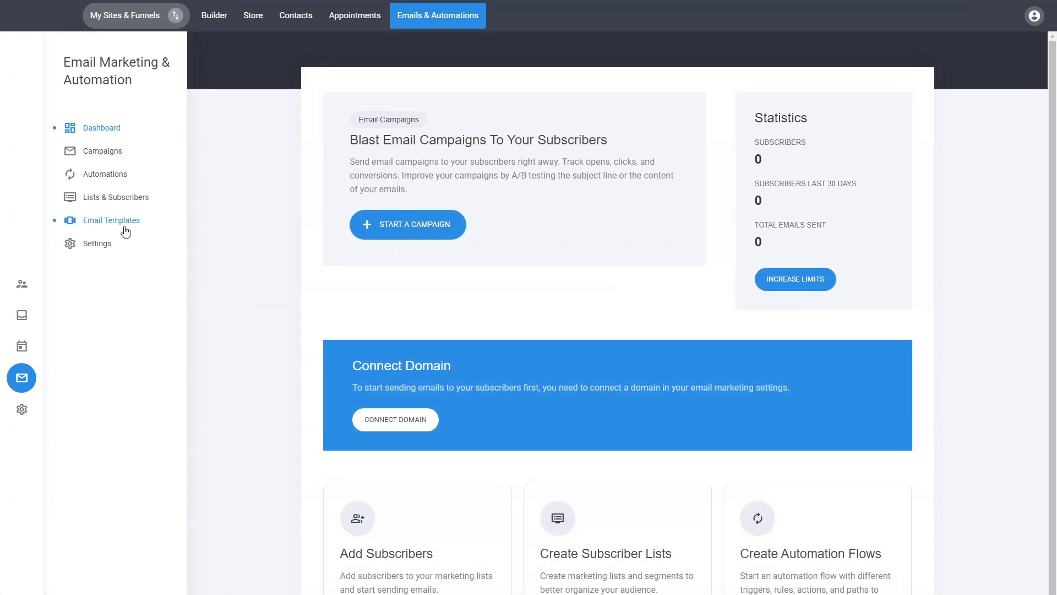
pyautogui.click(116, 200)
pyautogui.click(589, 125)
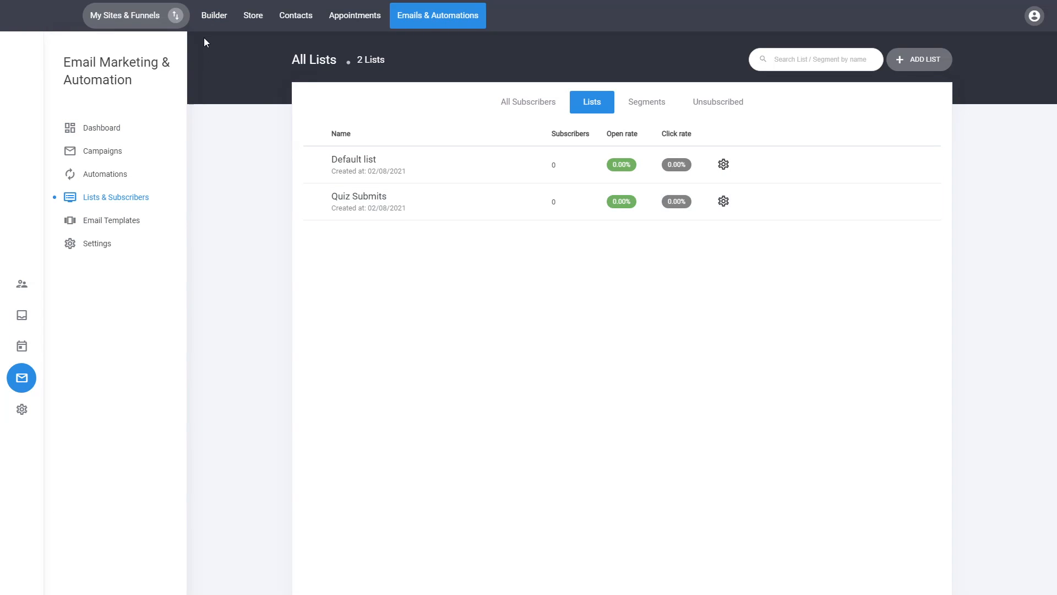
pyautogui.click(213, 22)
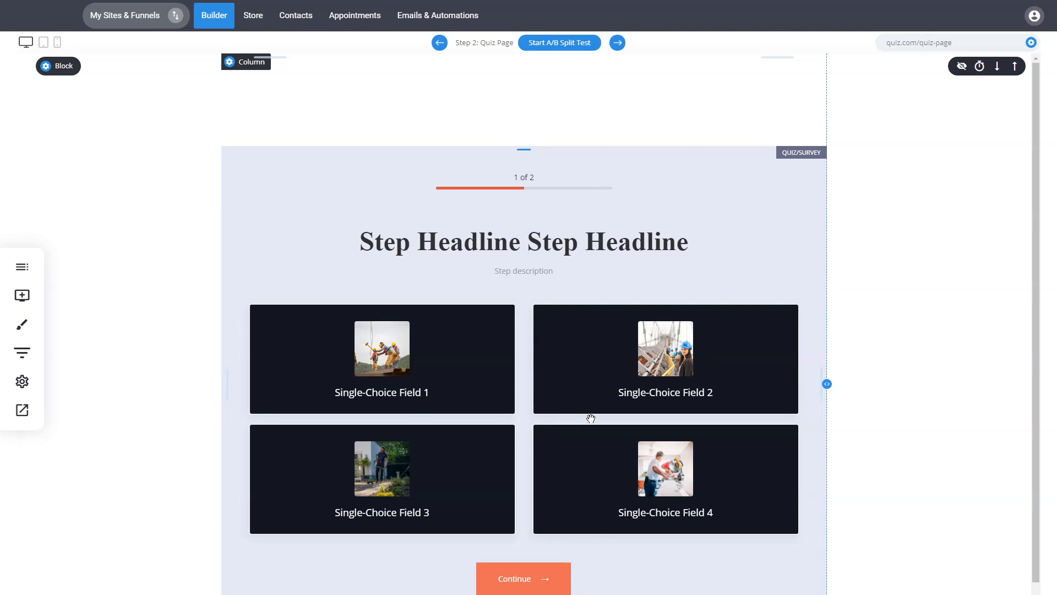
# Check which tag is assigned to the quiz's score 2 result rule and close the results settings without changes.
pyautogui.moveTo(365, 231)
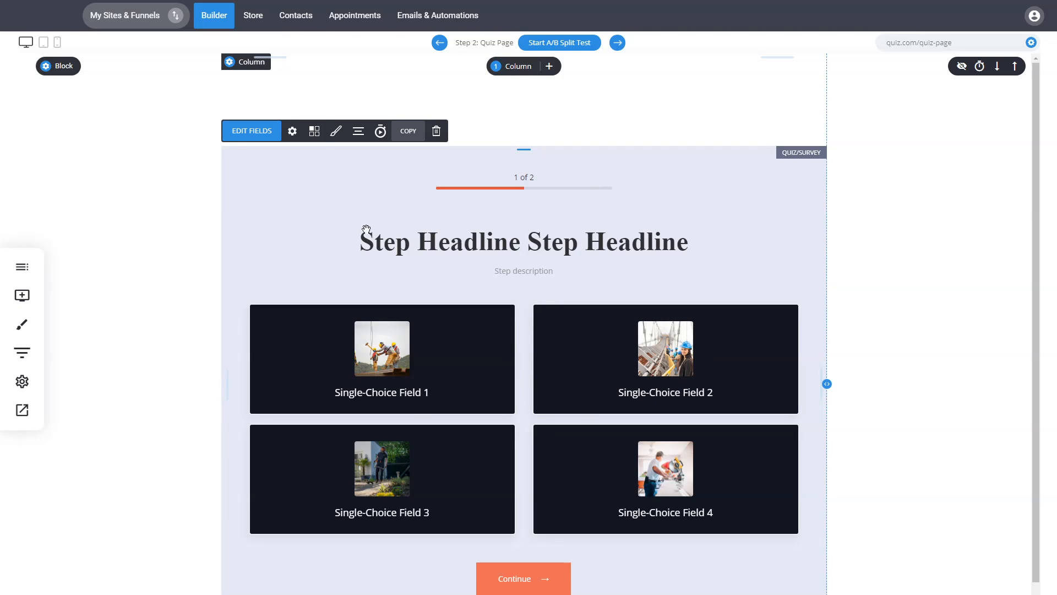
pyautogui.click(314, 132)
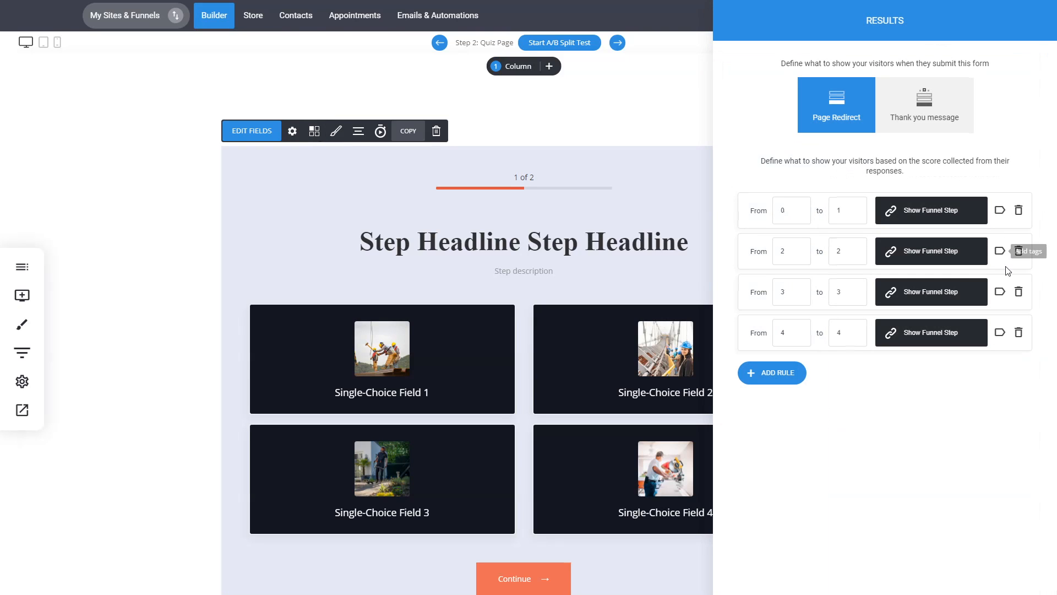
pyautogui.click(1002, 252)
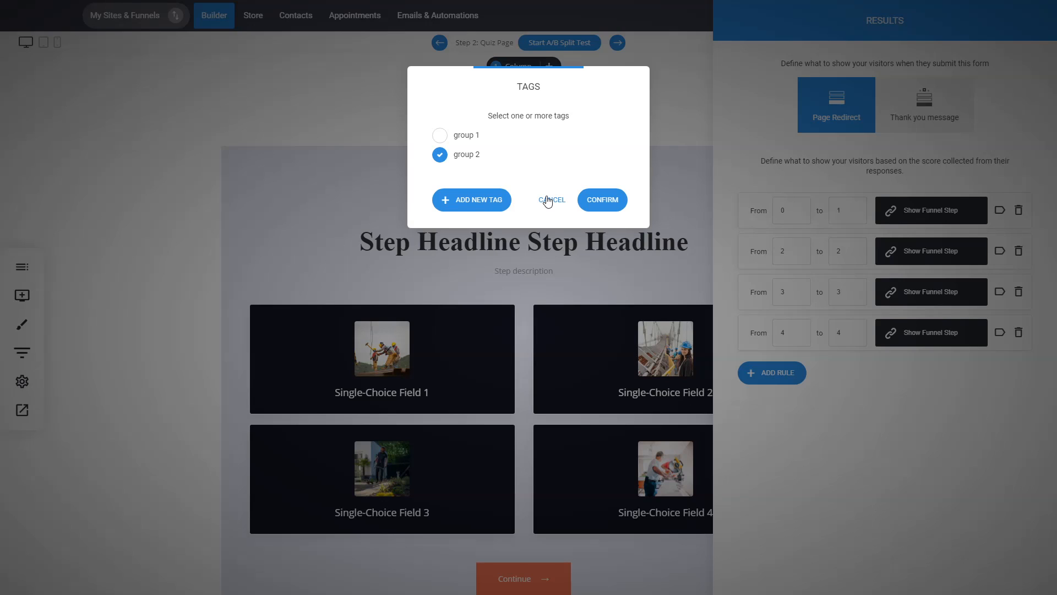
pyautogui.click(548, 201)
pyautogui.click(556, 251)
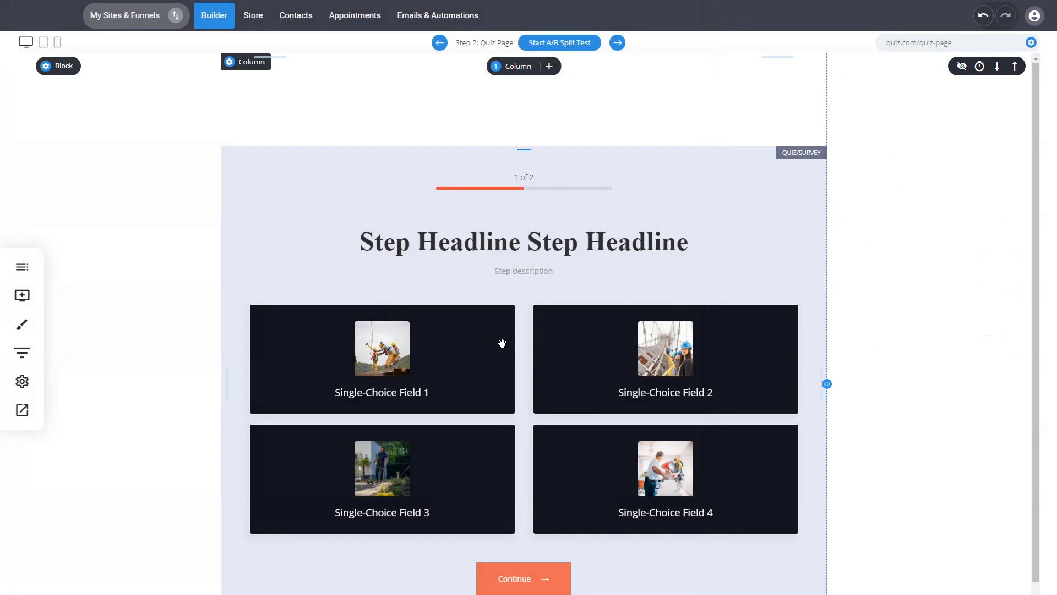
# Enable adding a tag when Single-Choice Field 1 is selected in the quiz's first step, and close the form fields.
pyautogui.click(264, 133)
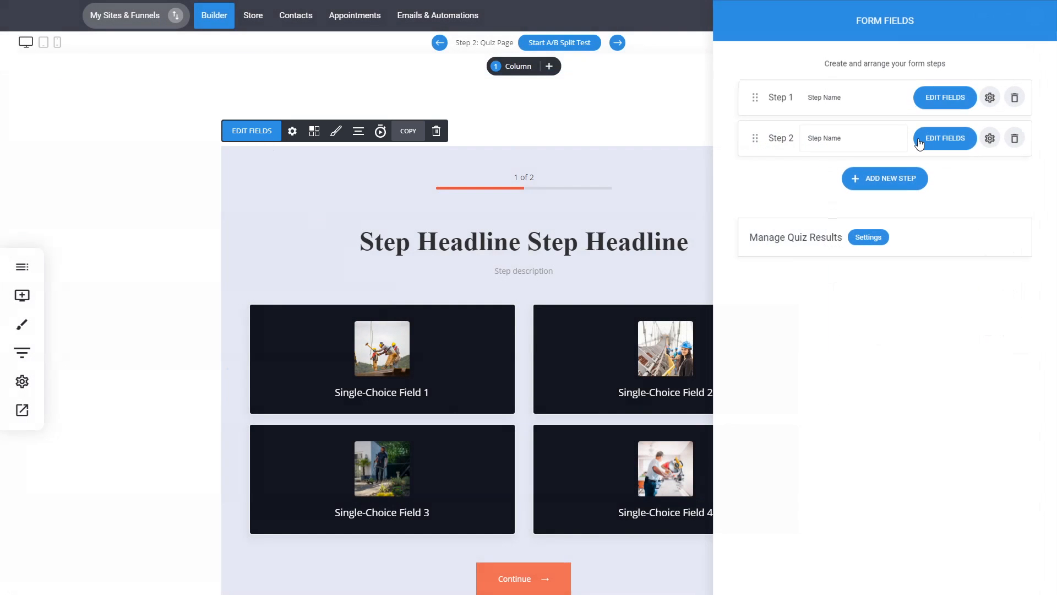
pyautogui.click(929, 103)
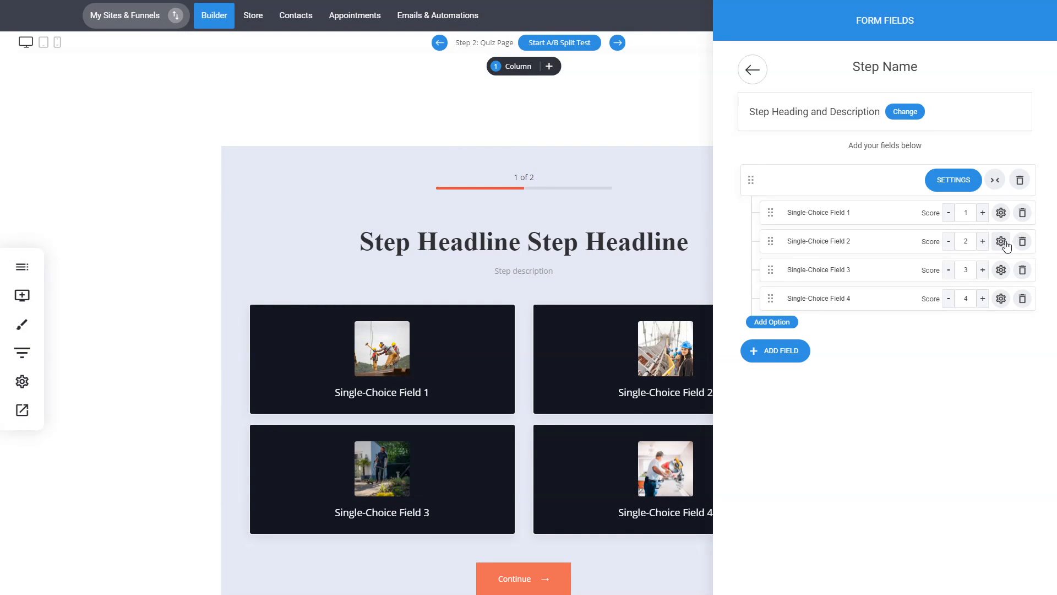
pyautogui.click(1001, 212)
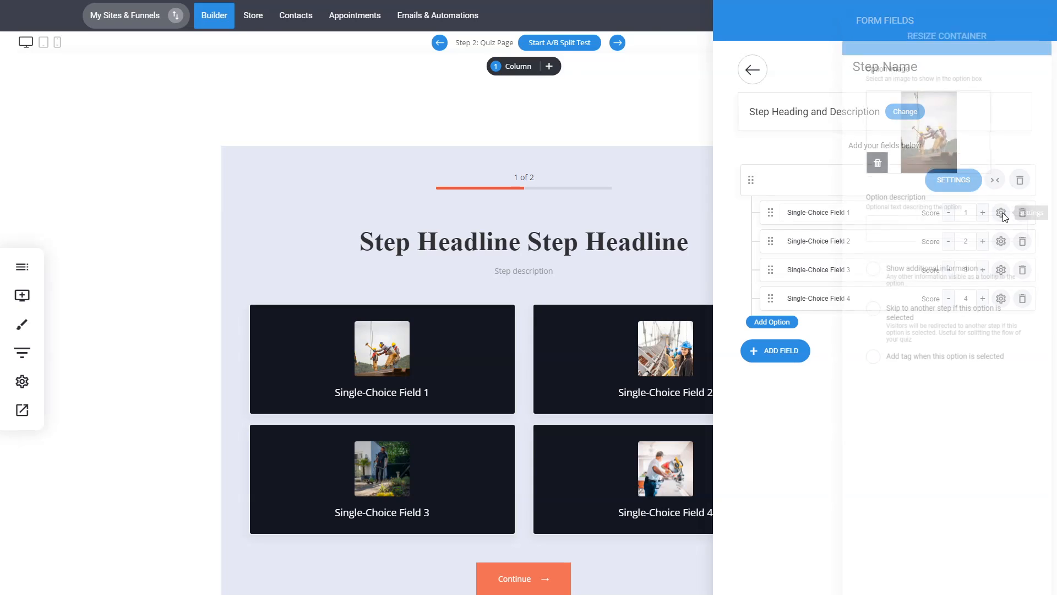
pyautogui.click(939, 358)
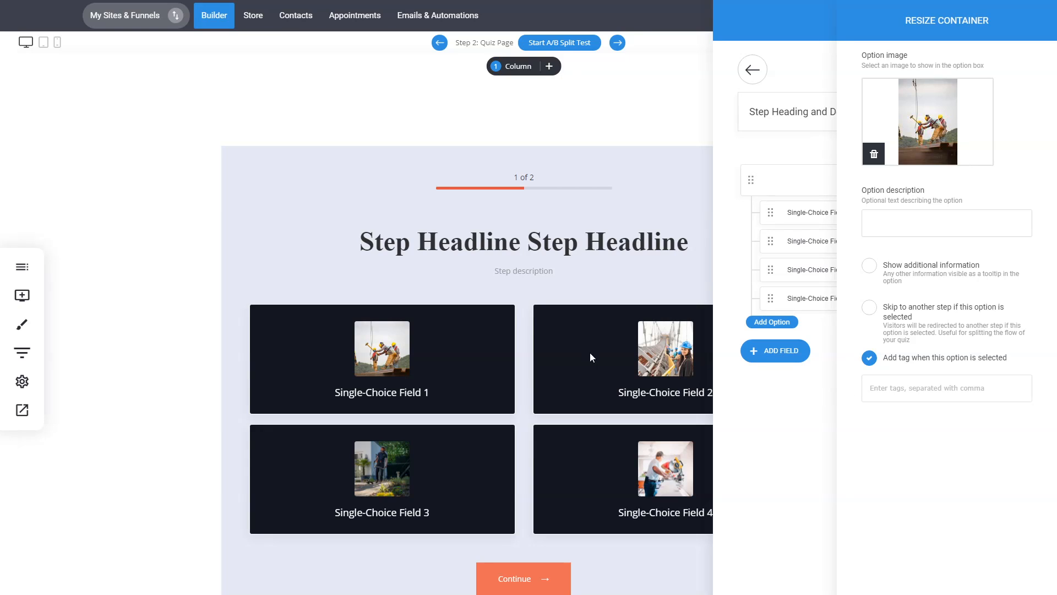
pyautogui.click(492, 323)
pyautogui.click(510, 306)
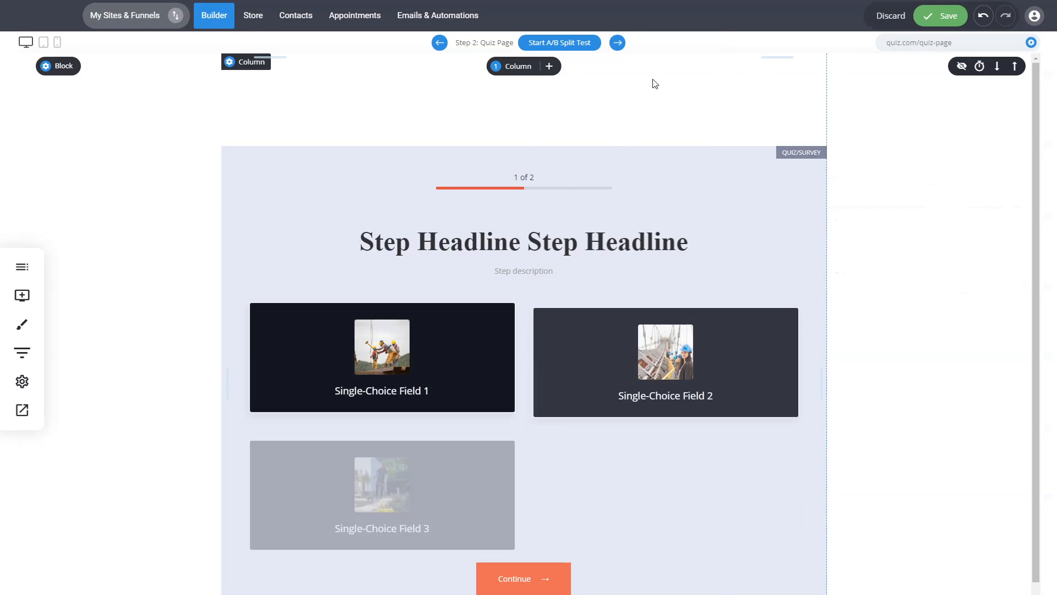
# Create an email automation named "t" in Emails & Automations.
pyautogui.click(451, 17)
pyautogui.click(493, 277)
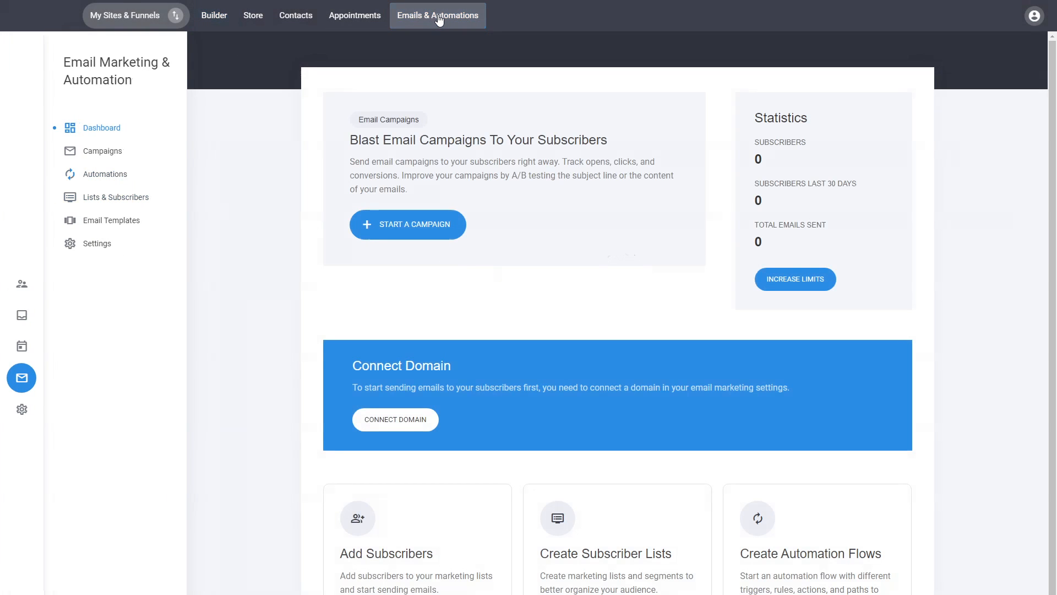
pyautogui.click(108, 180)
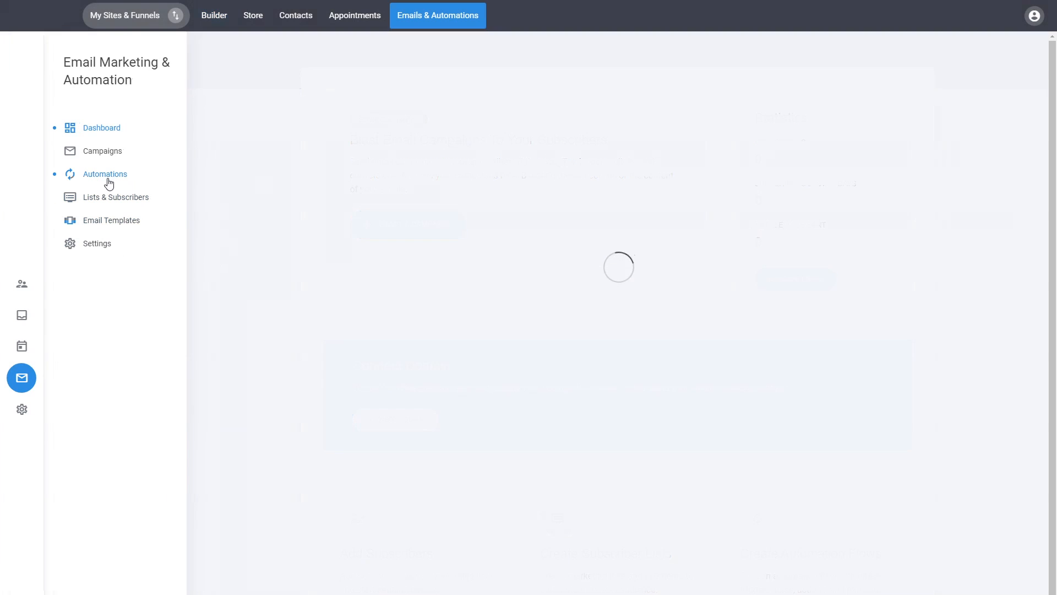
pyautogui.click(129, 203)
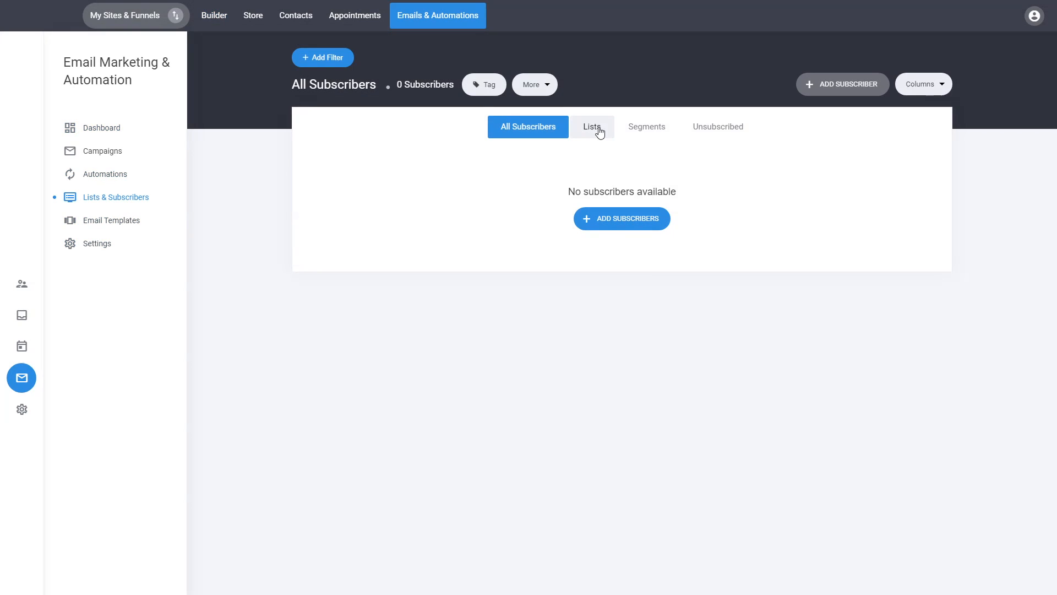
pyautogui.click(107, 173)
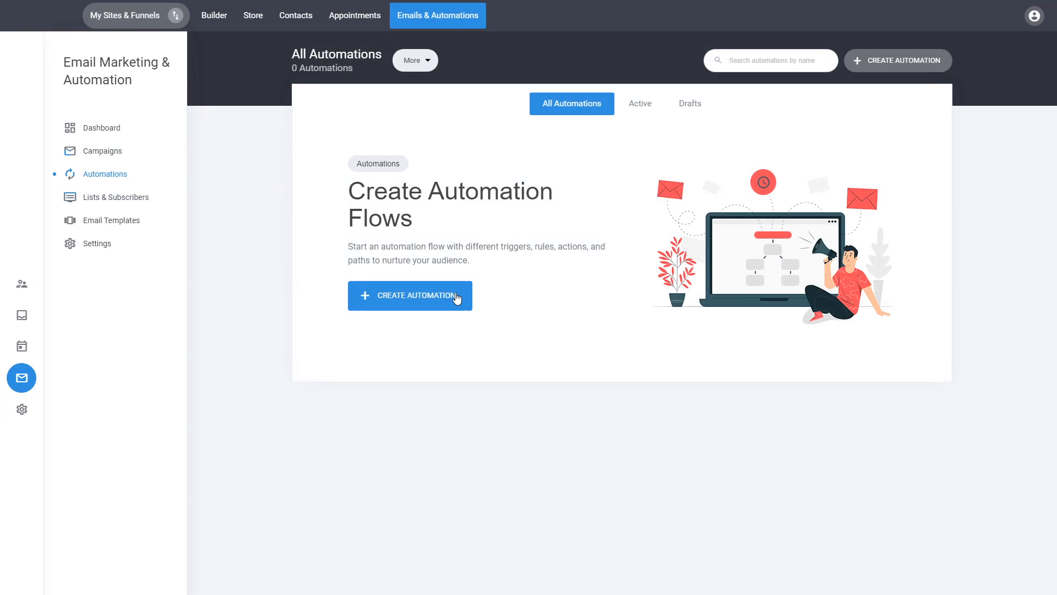
pyautogui.click(455, 298)
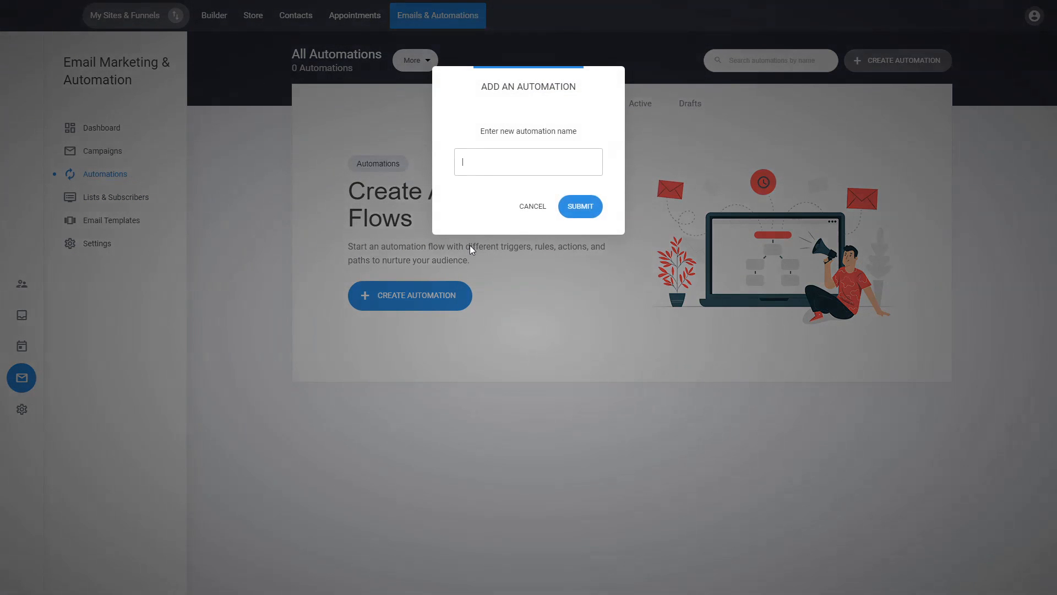
pyautogui.write('t')
pyautogui.click(581, 207)
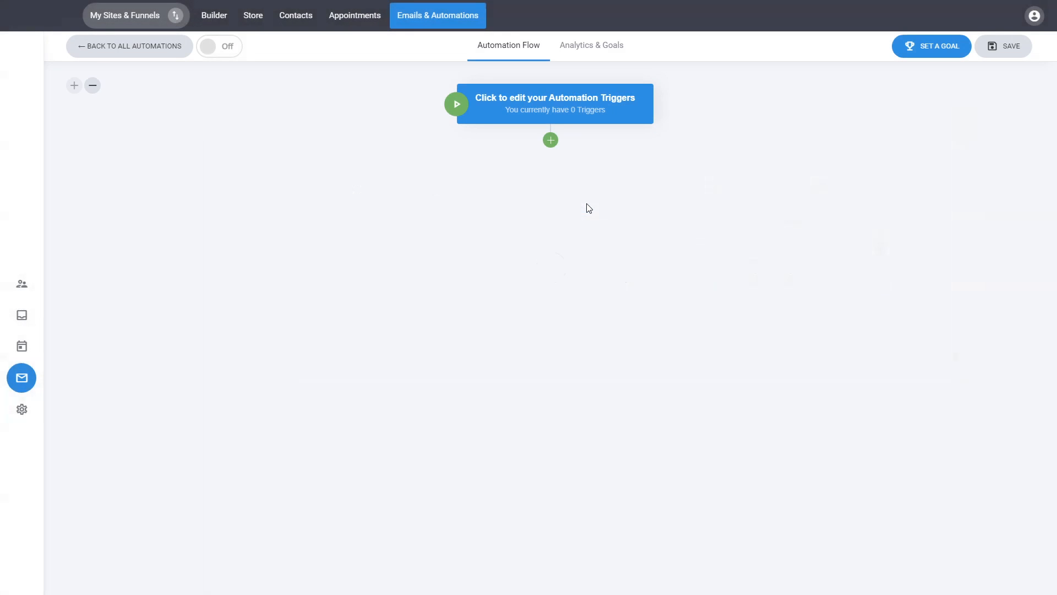
# Add an automation trigger that starts the flow when the tag group 2 is added to a contact.
pyautogui.click(563, 111)
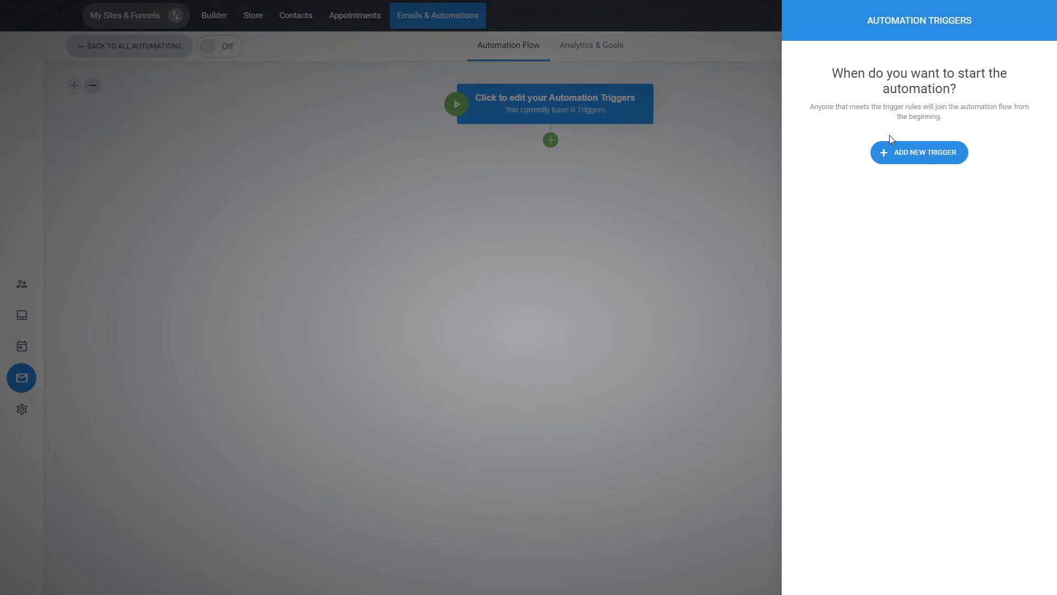
pyautogui.click(936, 159)
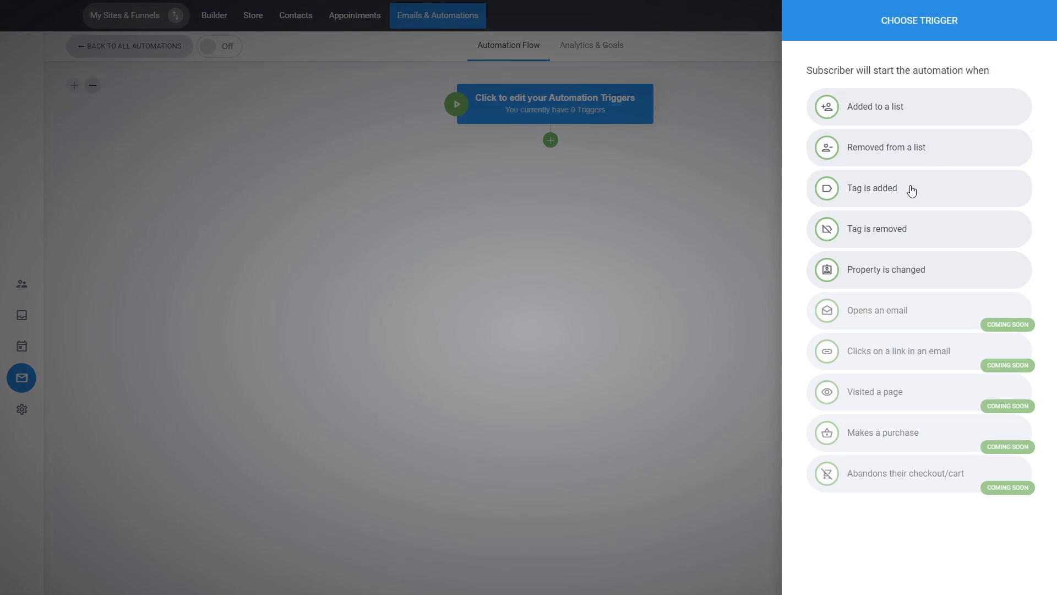
pyautogui.click(886, 191)
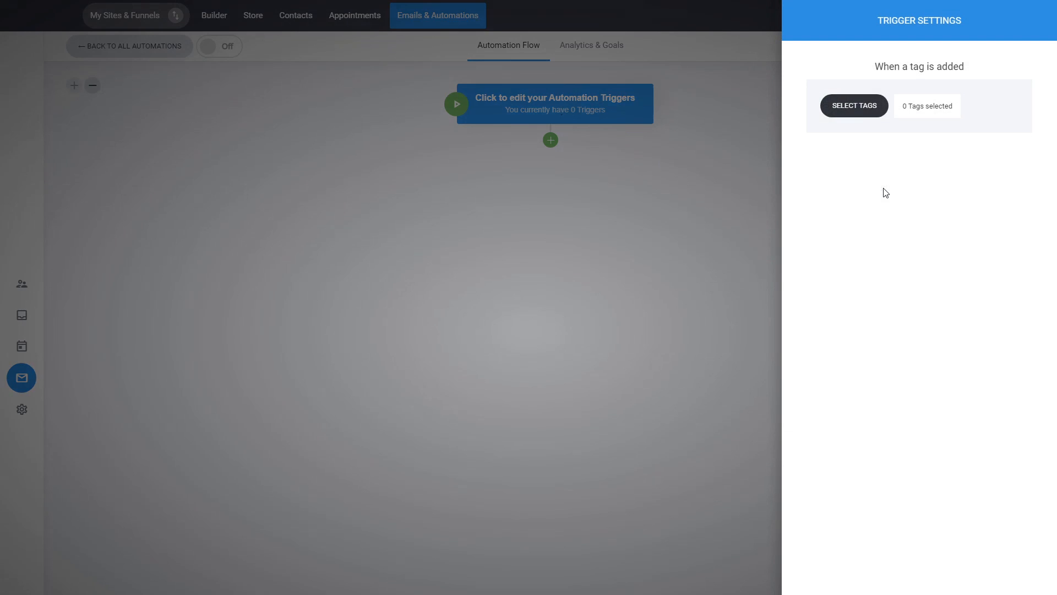
pyautogui.click(862, 108)
pyautogui.click(470, 159)
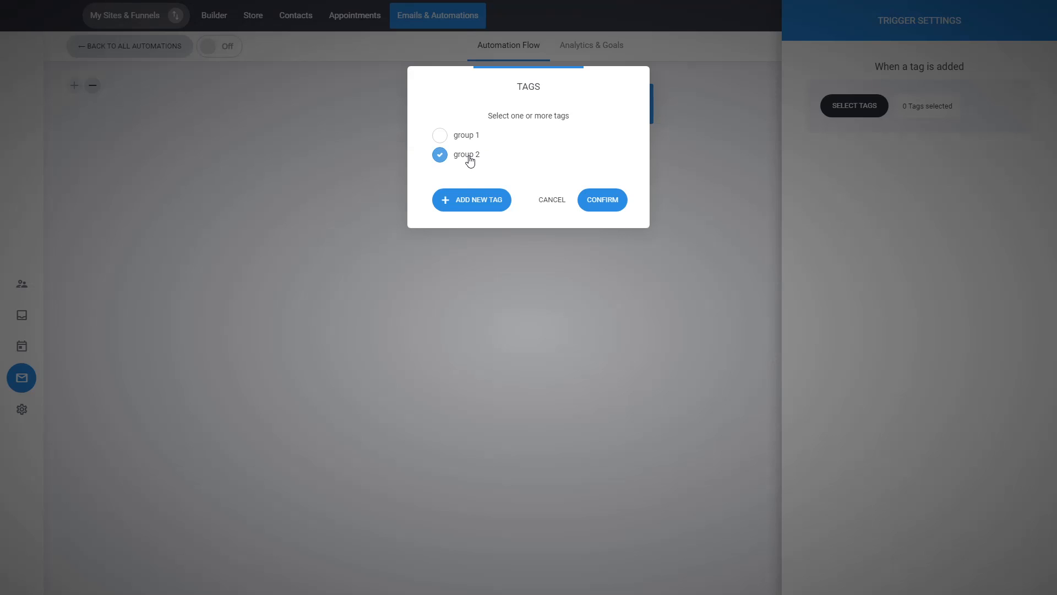
pyautogui.click(598, 201)
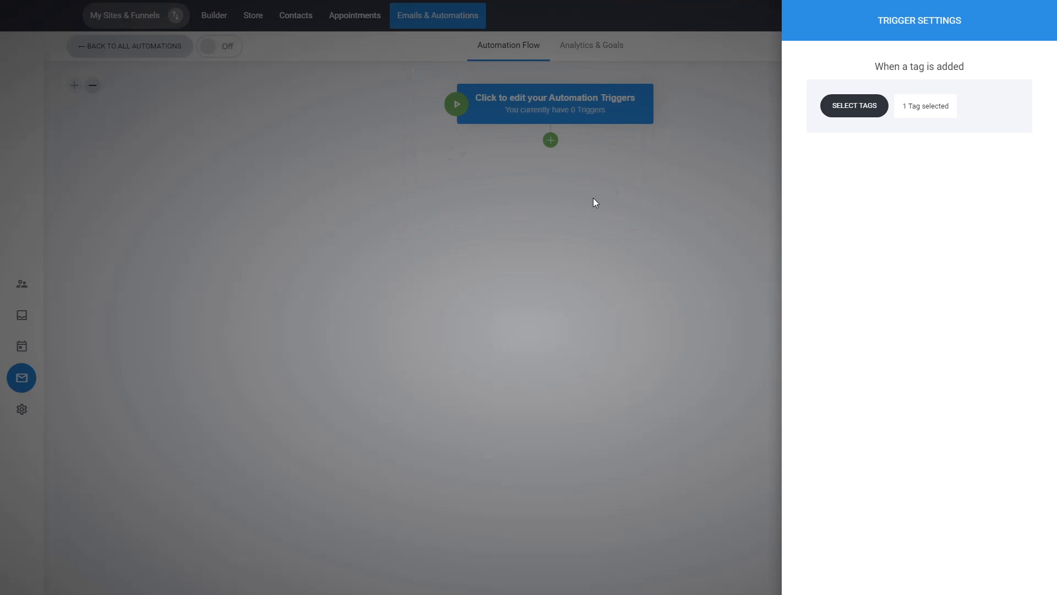
pyautogui.click(594, 199)
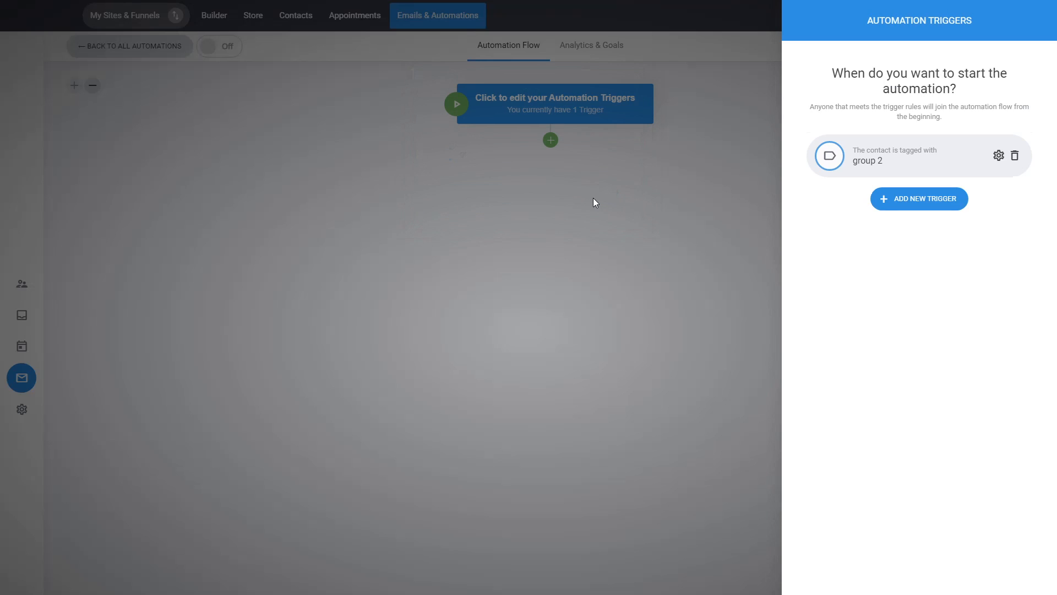
# Close the trigger settings and add a delay of 5 minutes as the automation's first step.
pyautogui.click(594, 200)
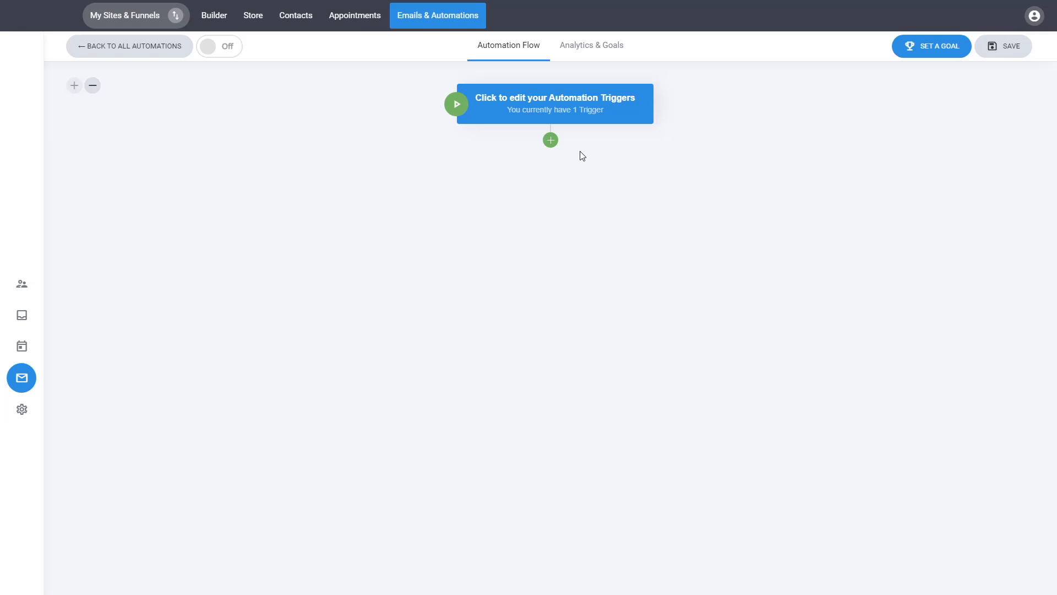
pyautogui.click(550, 140)
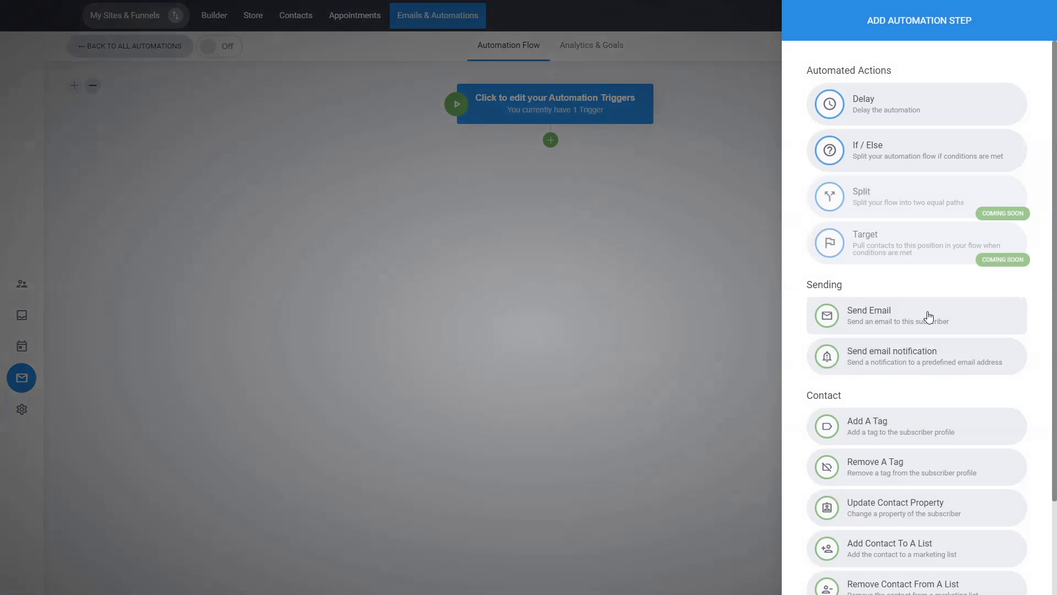
pyautogui.click(895, 108)
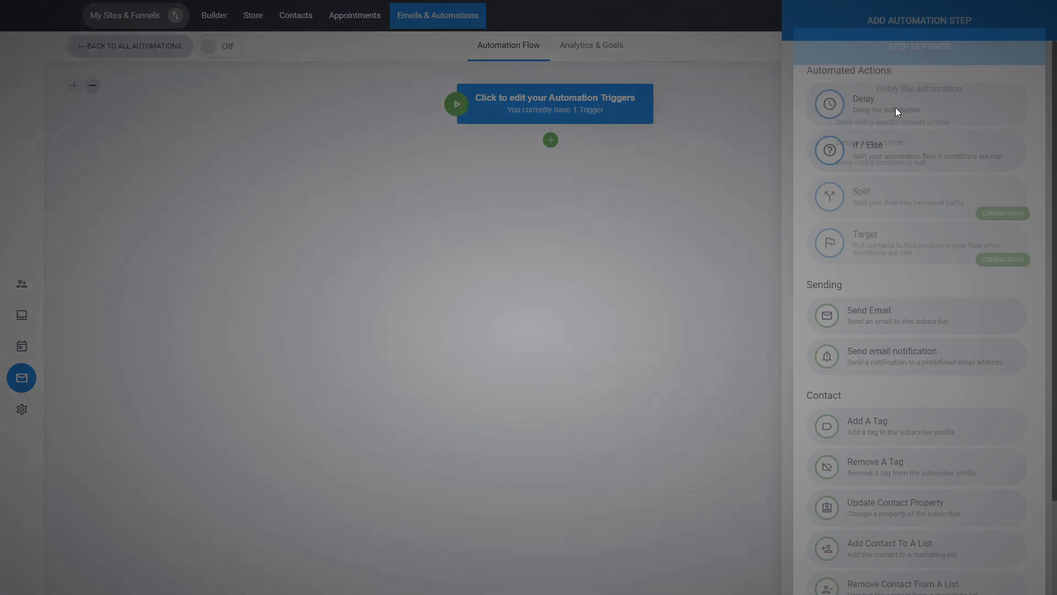
pyautogui.click(878, 110)
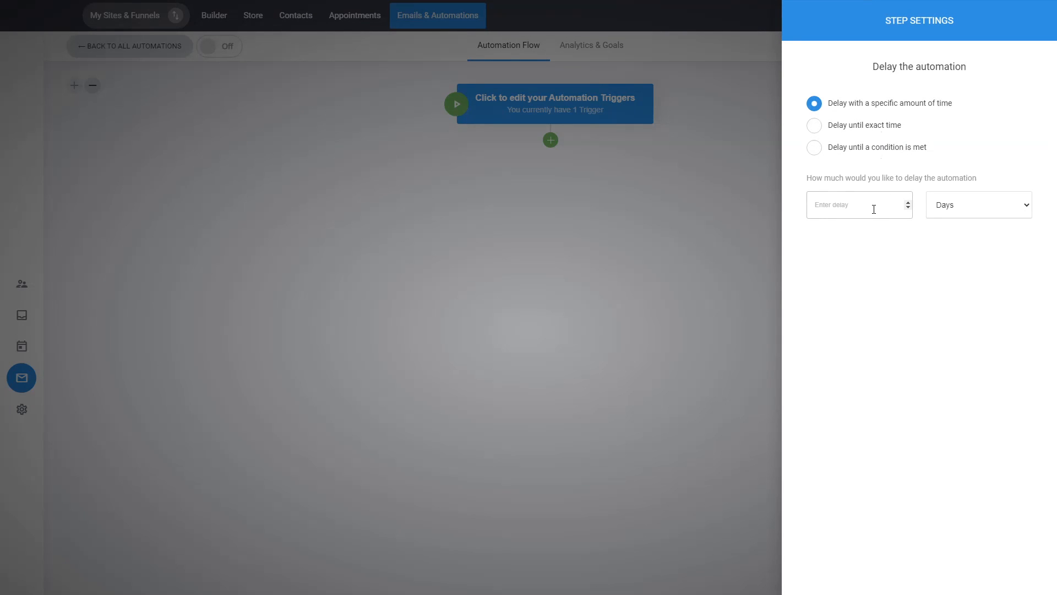
pyautogui.click(874, 205)
pyautogui.write('5')
pyautogui.click(951, 213)
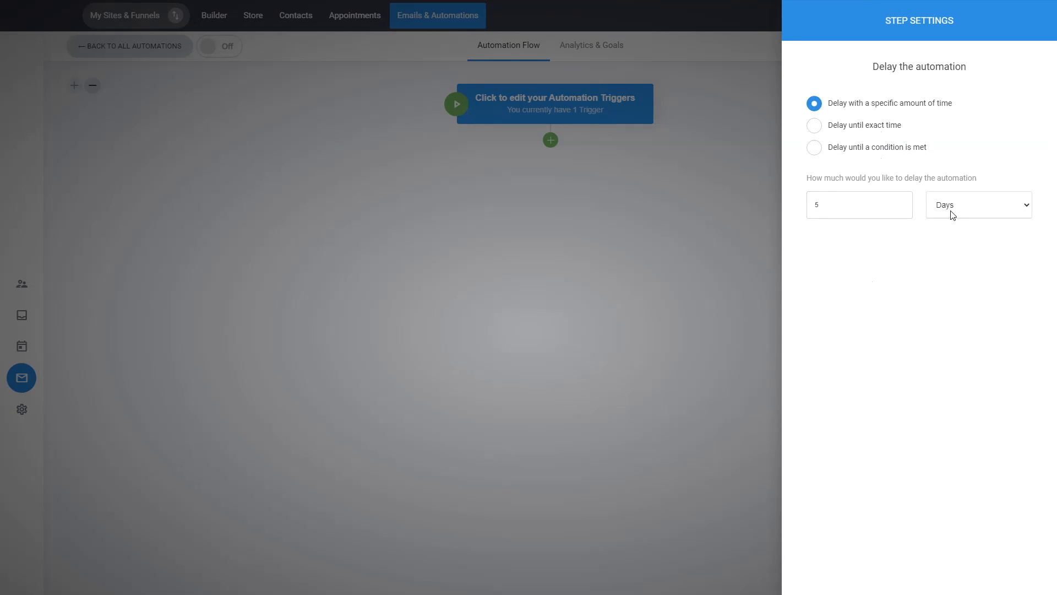
pyautogui.click(945, 247)
pyautogui.click(699, 240)
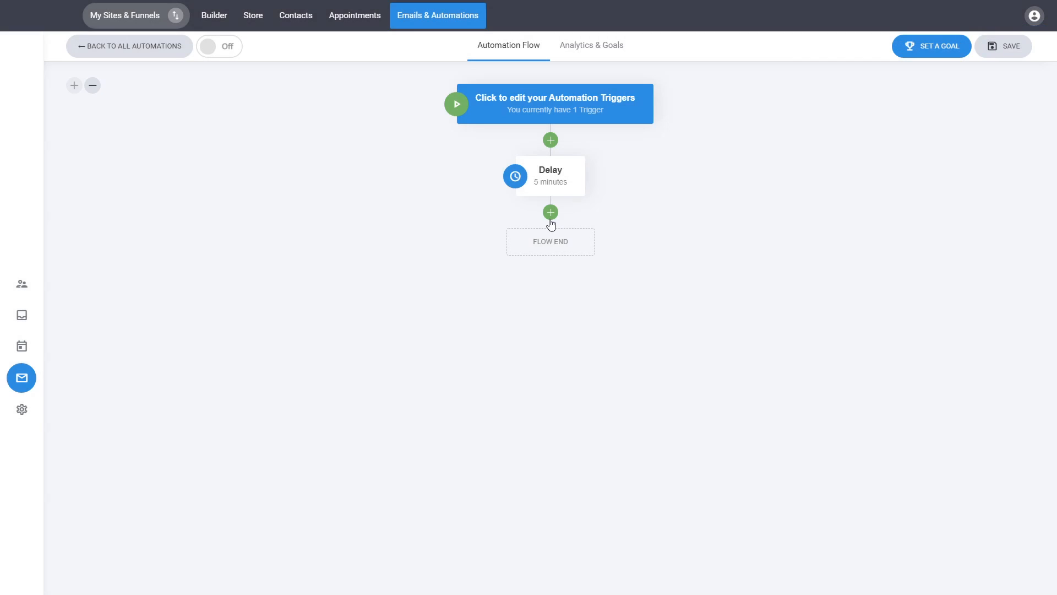
# Start a Send Email step after the 5-minute delay and load the "Catchy Headline To Inspire Action" template.
pyautogui.click(550, 212)
pyautogui.click(880, 323)
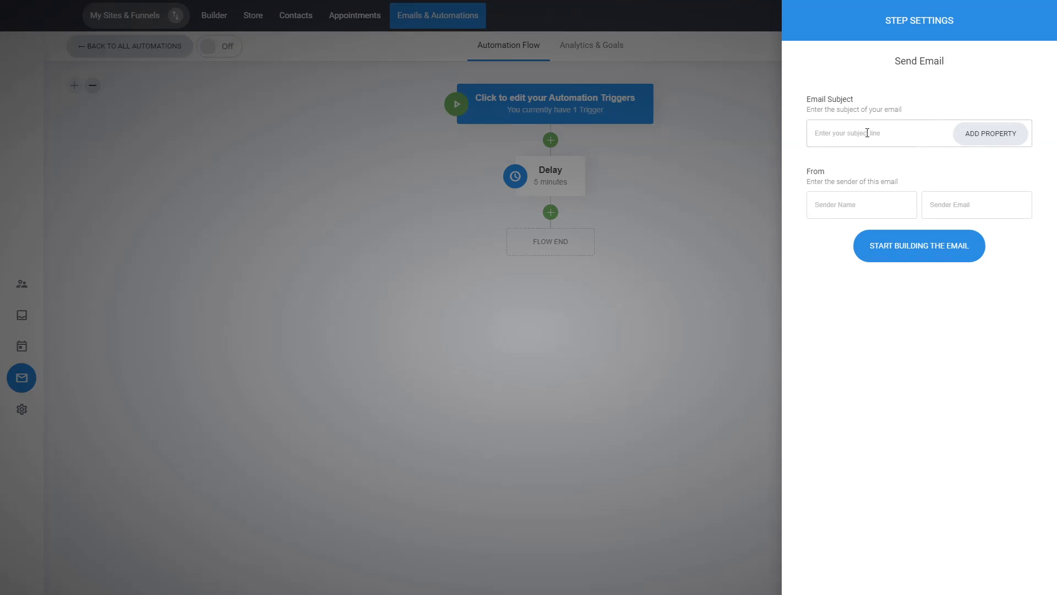
pyautogui.click(902, 251)
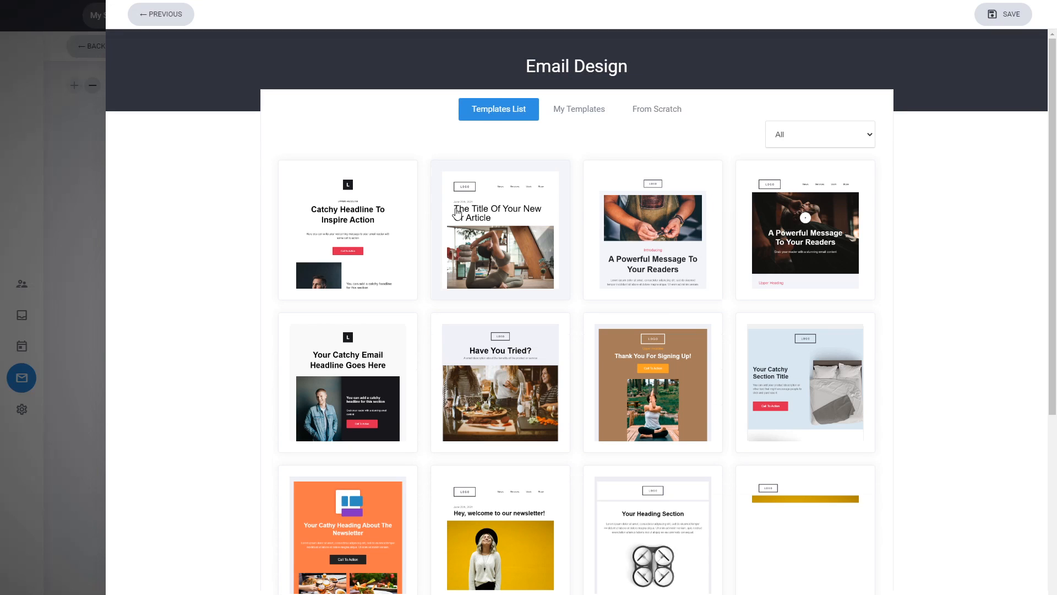
pyautogui.click(402, 223)
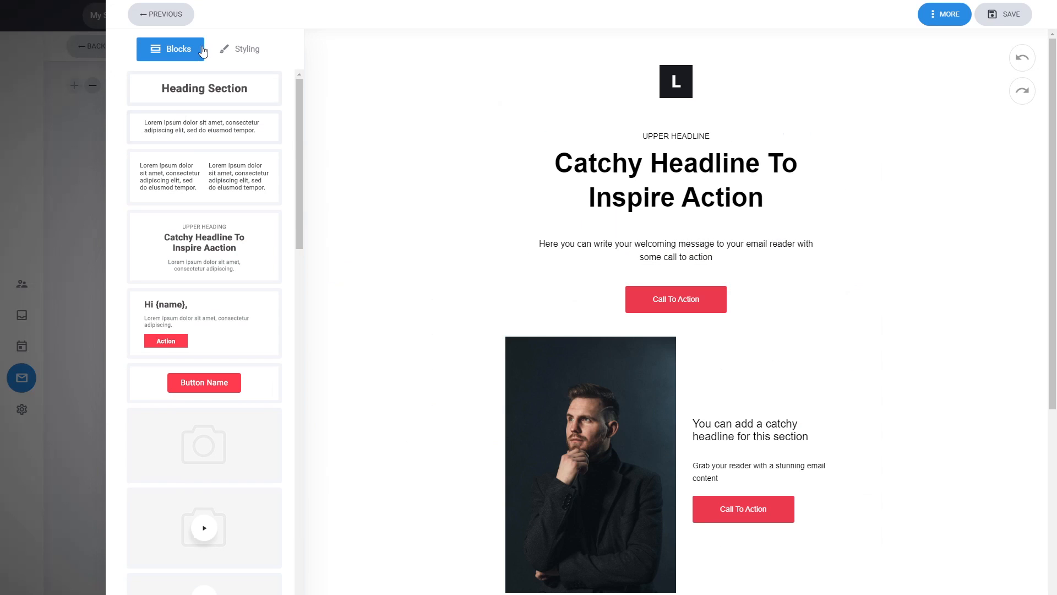
# Swap the email design for the E-Commerce template "Grab 50% Discount Only Now", then leave the email step without saving.
pyautogui.click(942, 17)
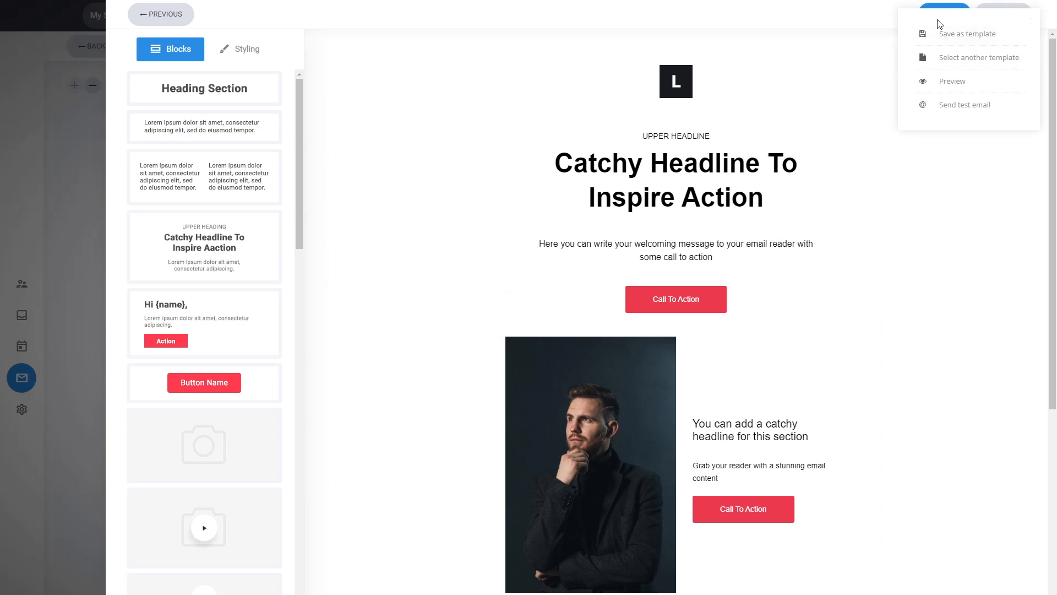
pyautogui.click(951, 67)
pyautogui.click(560, 283)
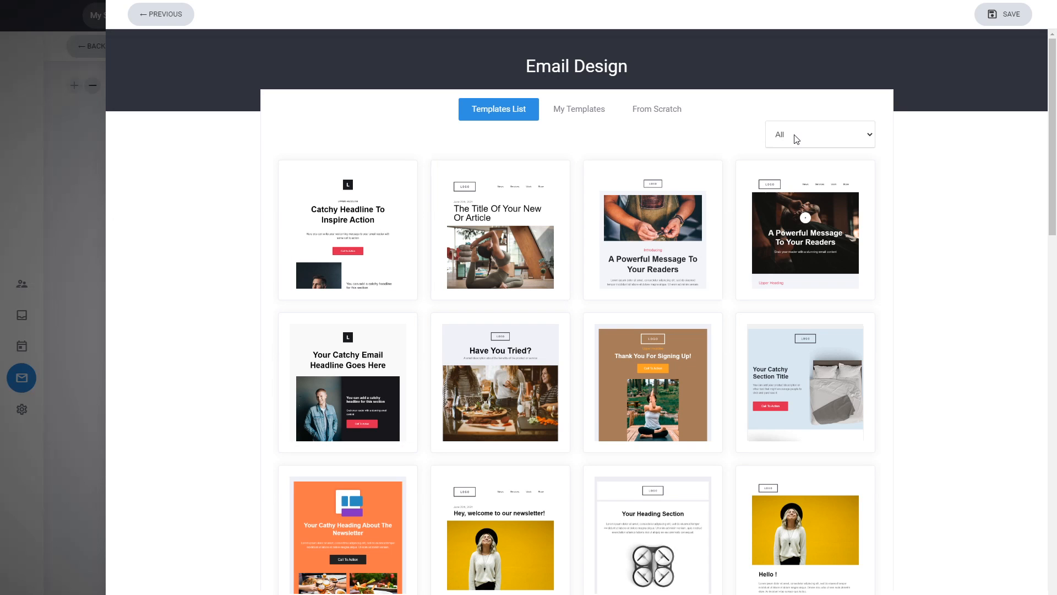
pyautogui.click(797, 139)
pyautogui.click(796, 179)
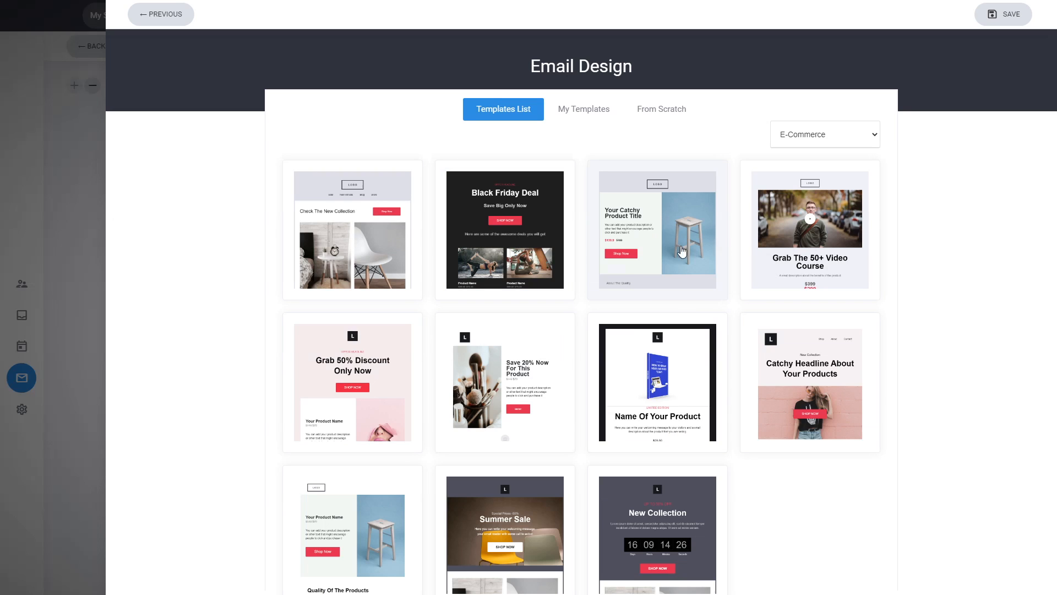
pyautogui.click(370, 378)
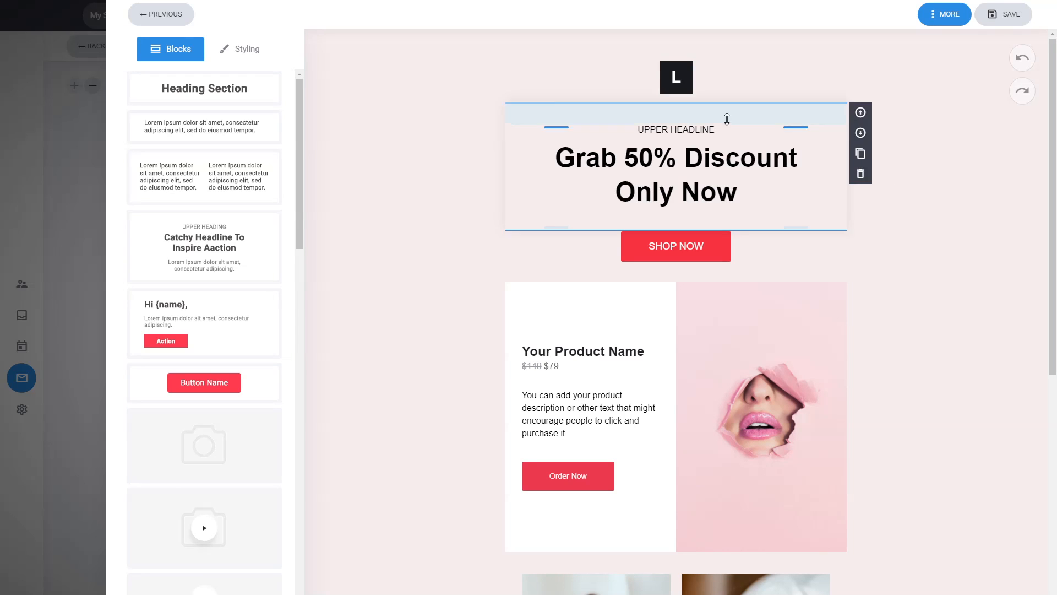
pyautogui.click(178, 17)
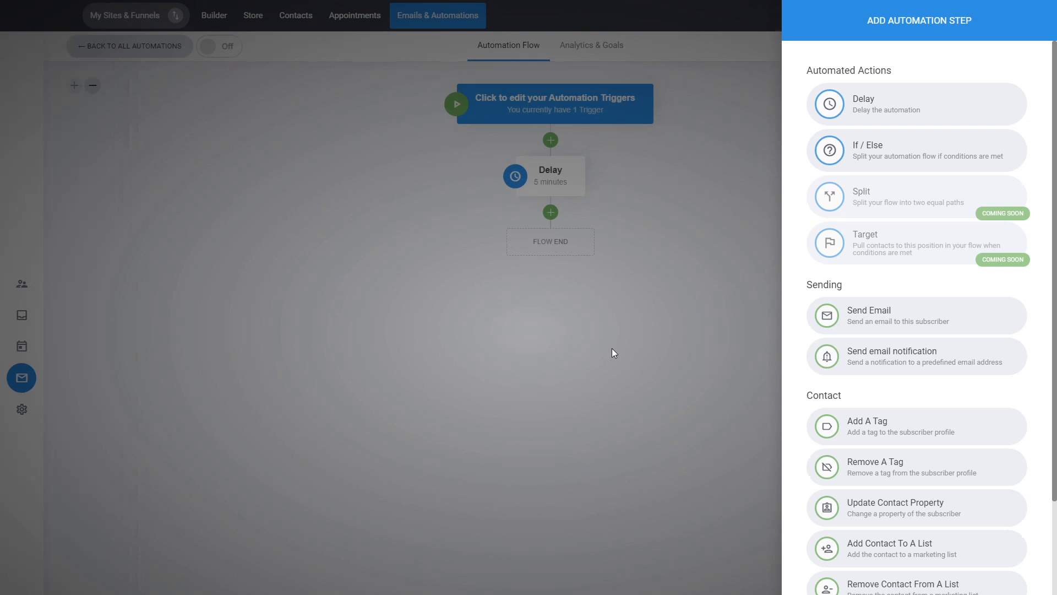
pyautogui.click(614, 353)
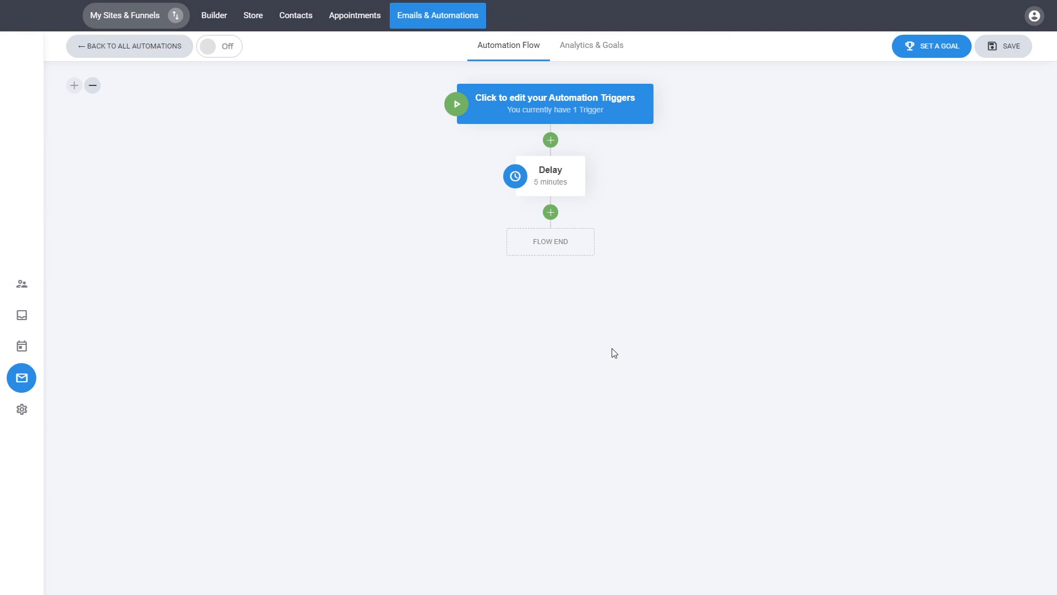
# Add a second delay of 2 days after the 5-minute delay in the automation flow.
pyautogui.click(551, 212)
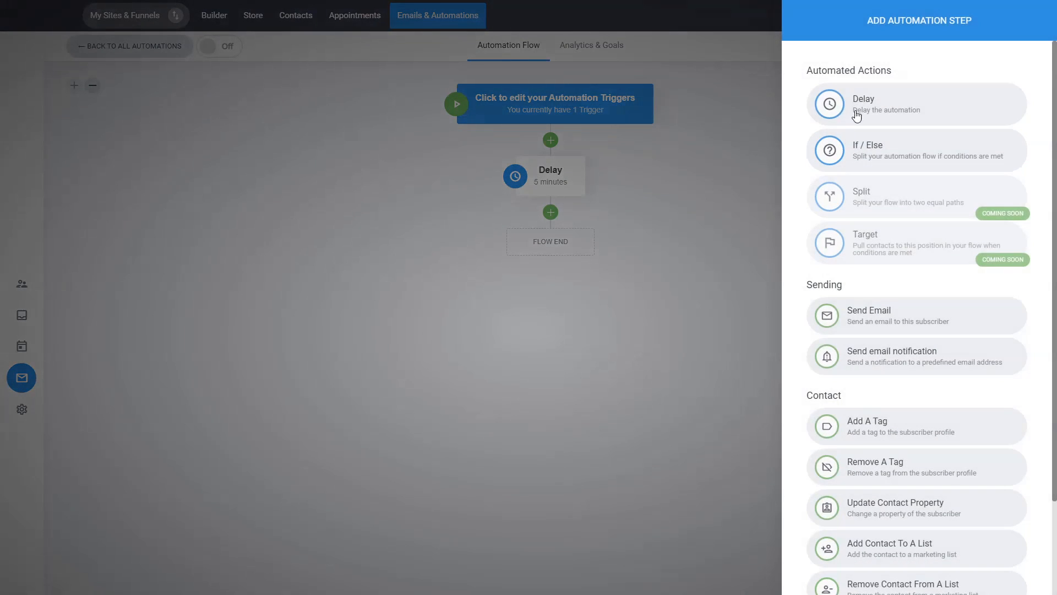
pyautogui.click(857, 114)
pyautogui.click(863, 106)
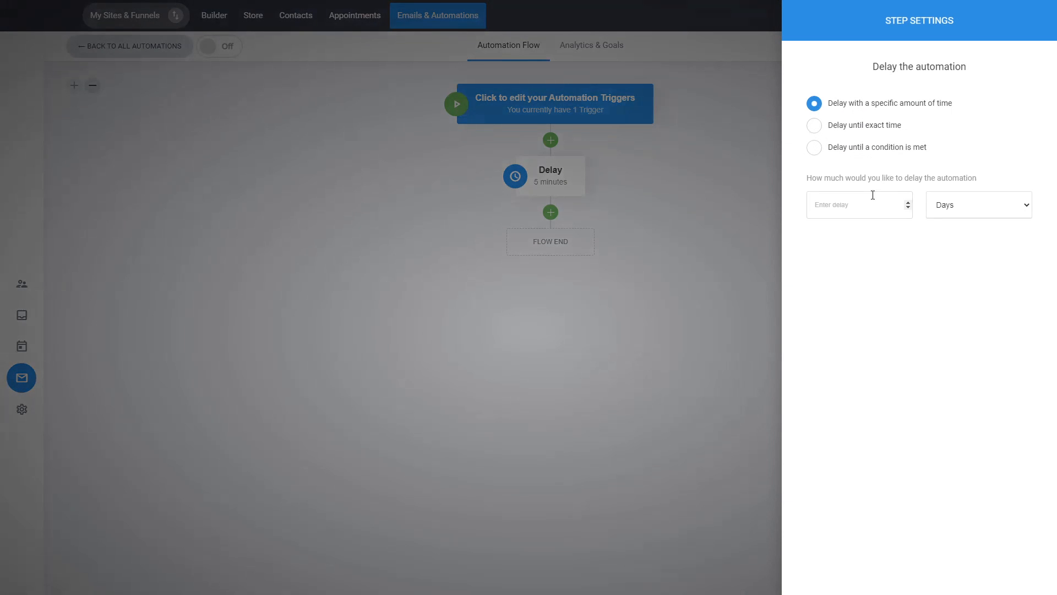
pyautogui.click(873, 196)
pyautogui.write('2')
pyautogui.click(676, 297)
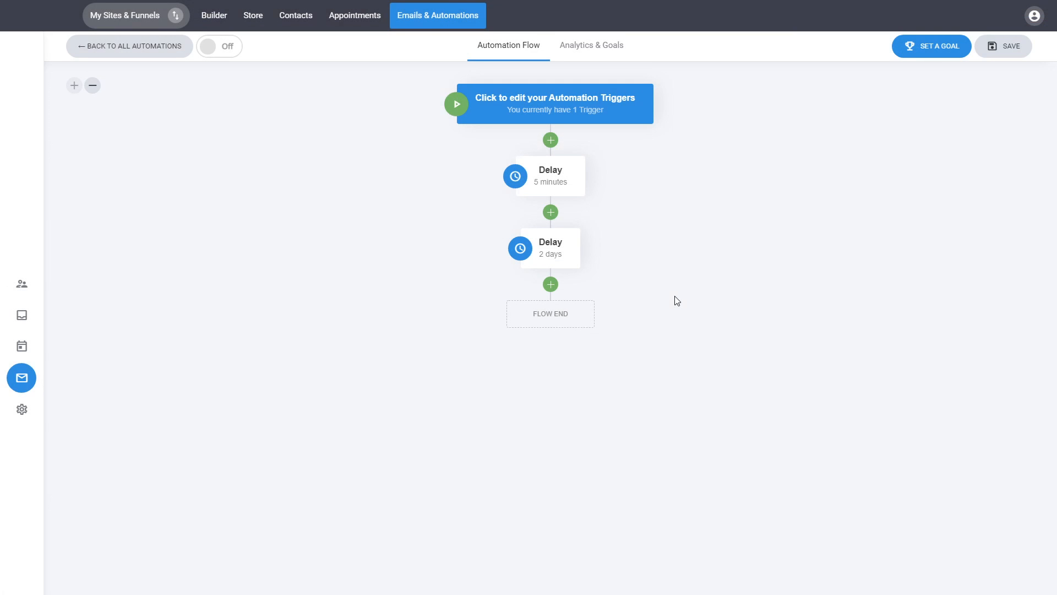
pyautogui.click(550, 285)
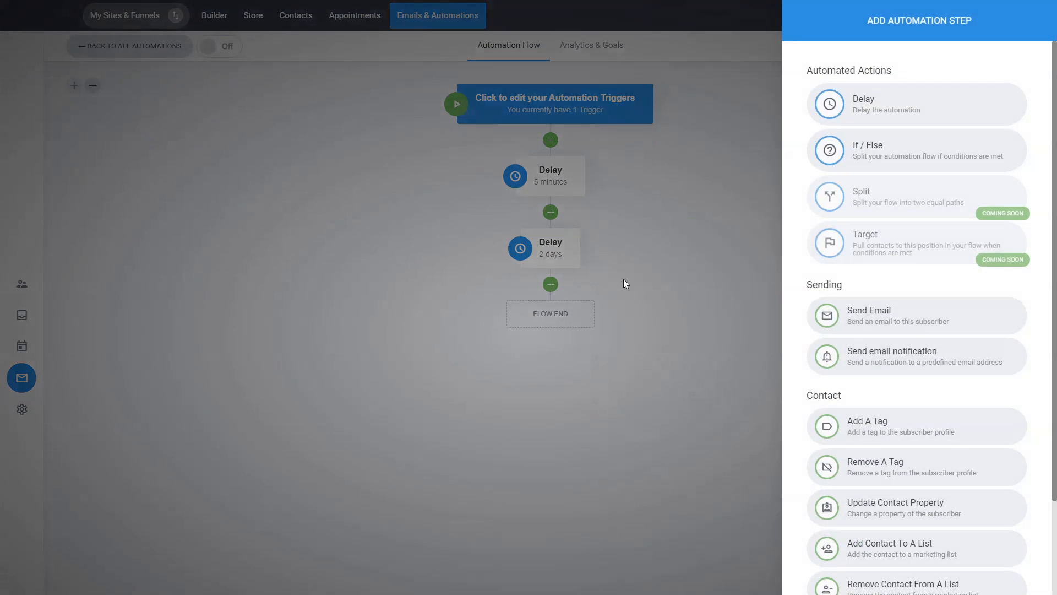
pyautogui.click(700, 262)
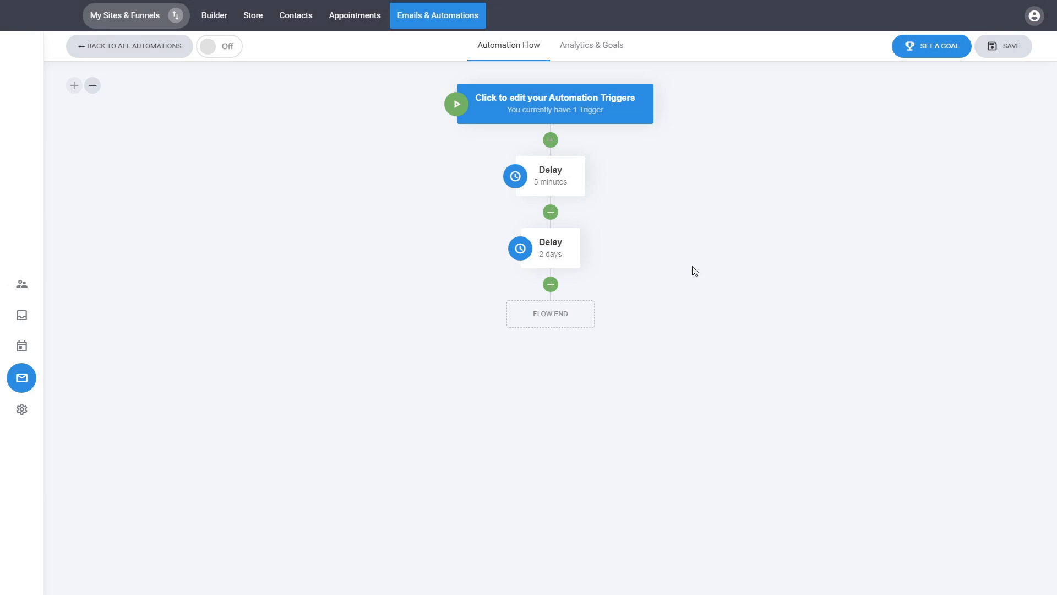
# Return to the site builder and discard the unsaved automation changes.
pyautogui.click(221, 25)
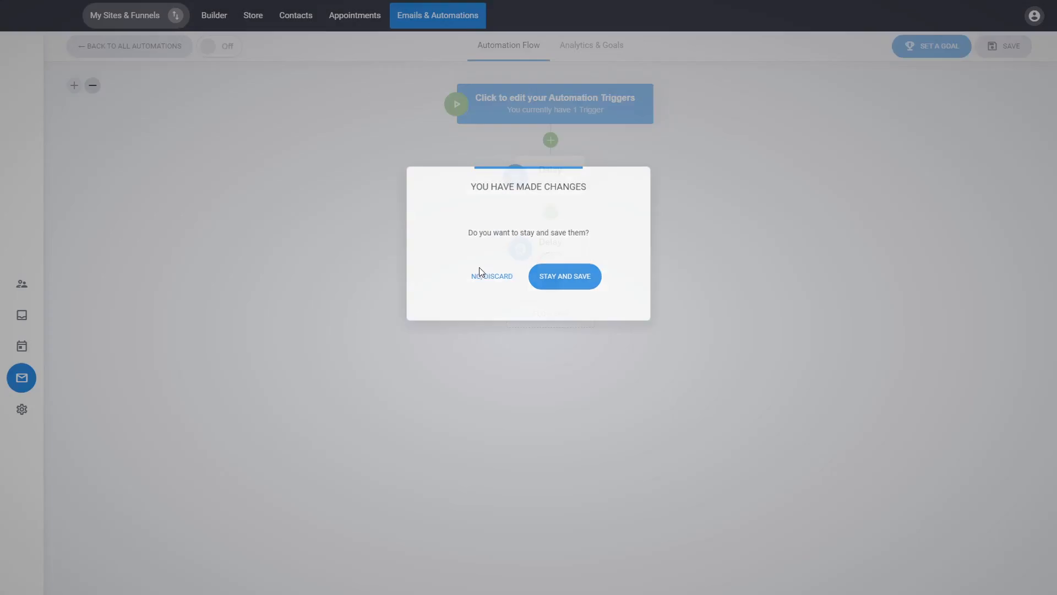
pyautogui.click(482, 274)
pyautogui.click(624, 43)
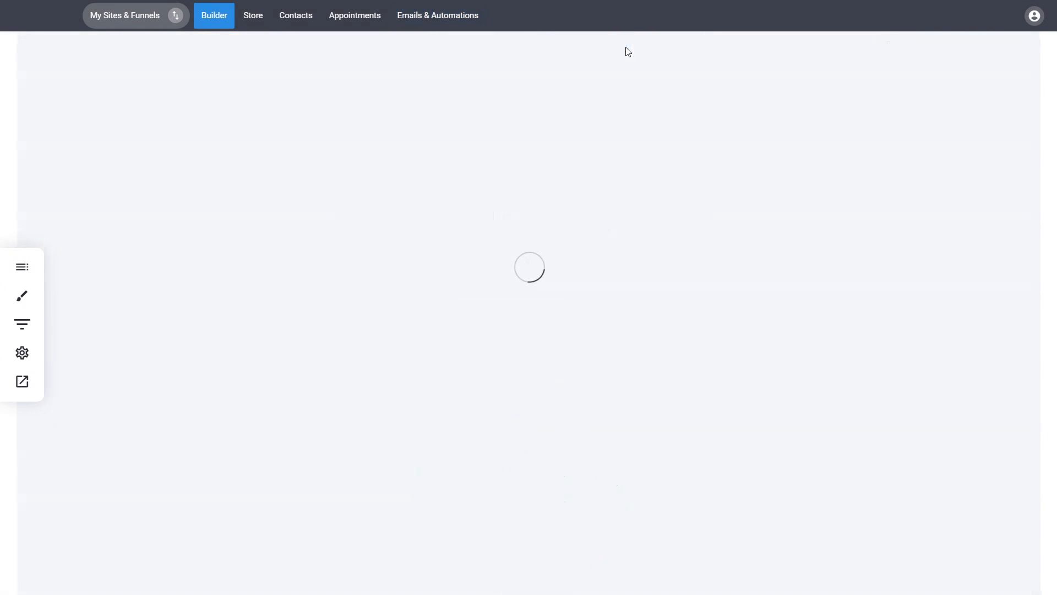